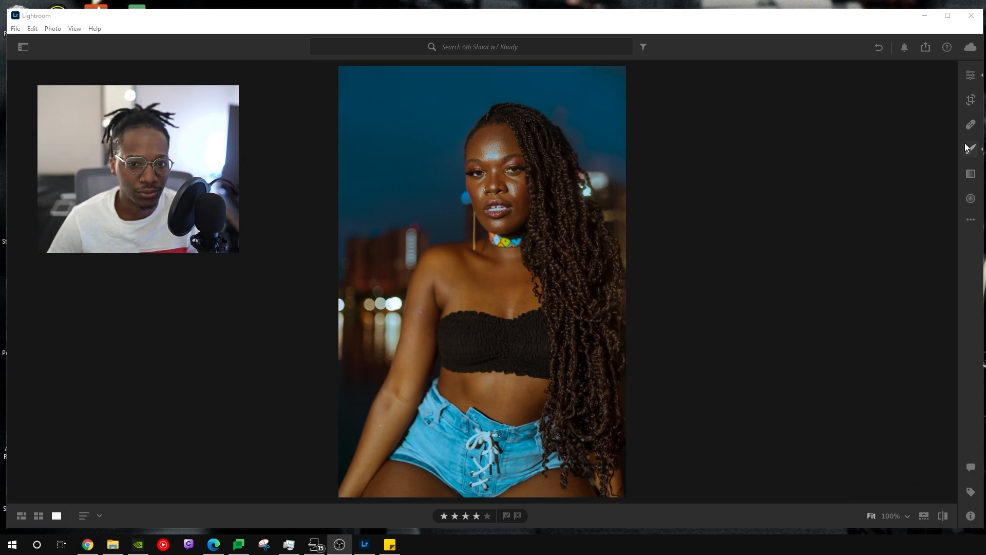
Show the photo's edit settings and compare the edited version with the original a few times.
{"action": "left_click", "coordinate": [970, 75]}
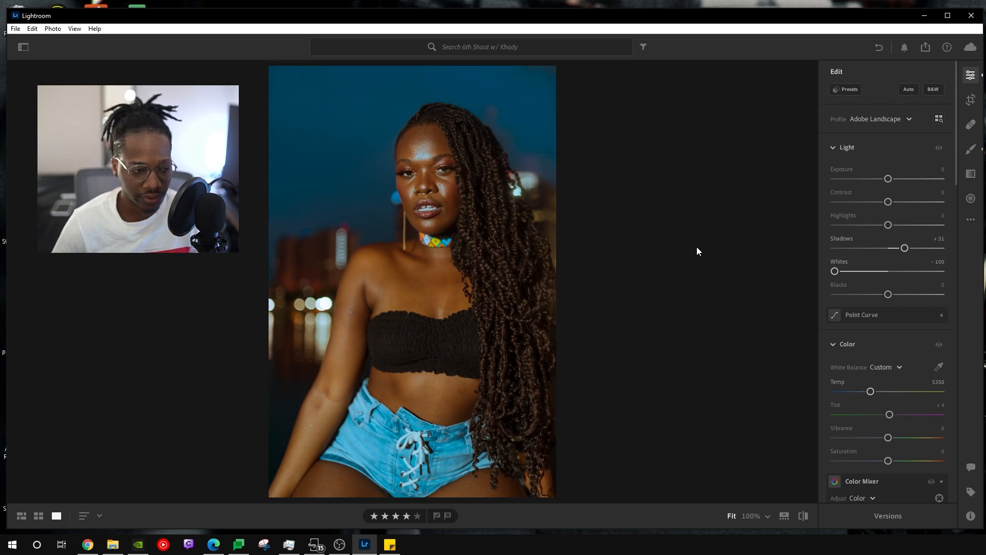
{"action": "key", "text": "backslash"}
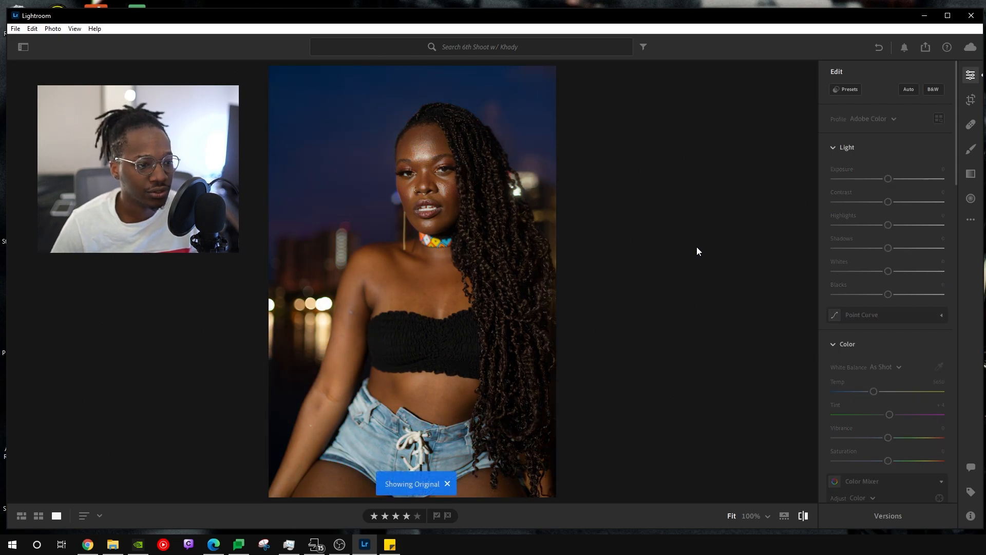
{"action": "key", "text": "backslash"}
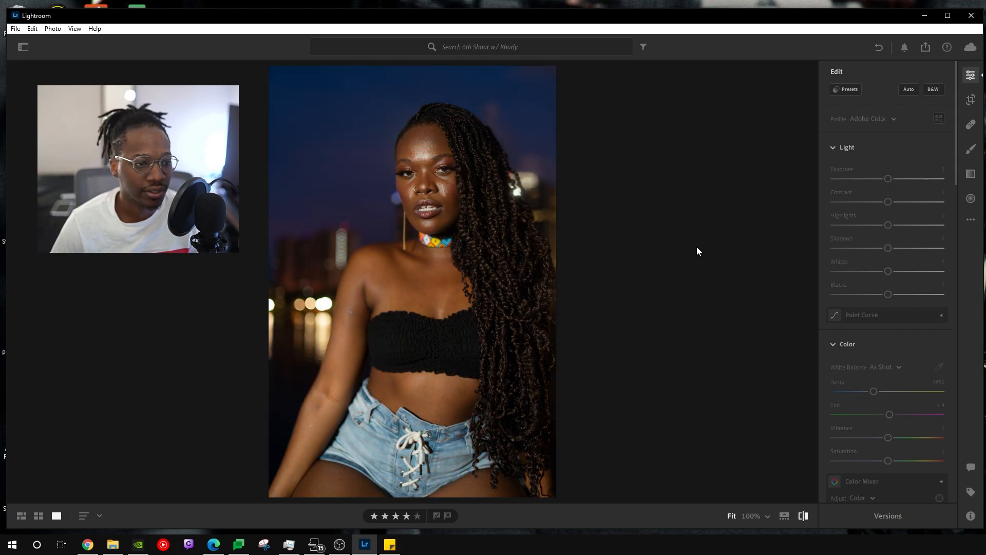
{"action": "key", "text": "backslash"}
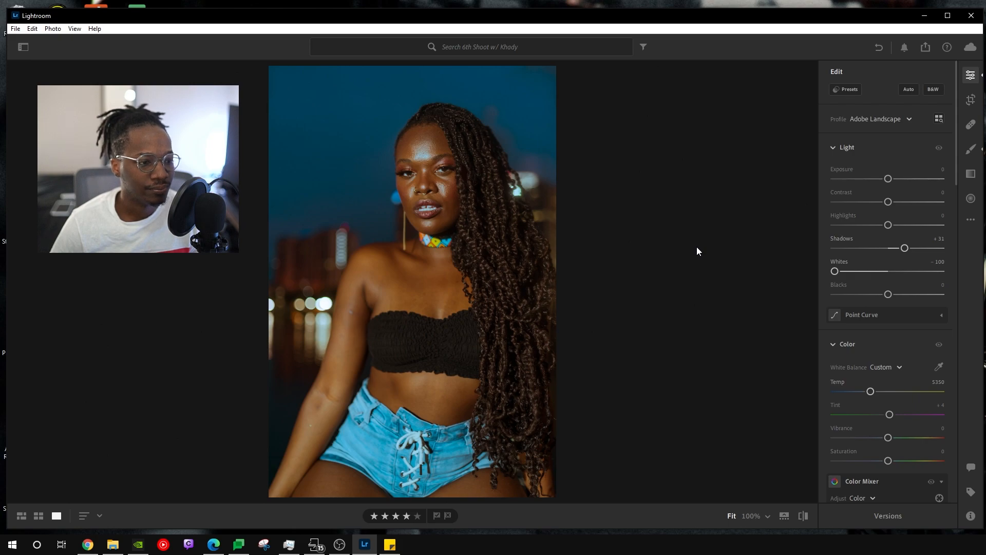
{"action": "key", "text": "backslash"}
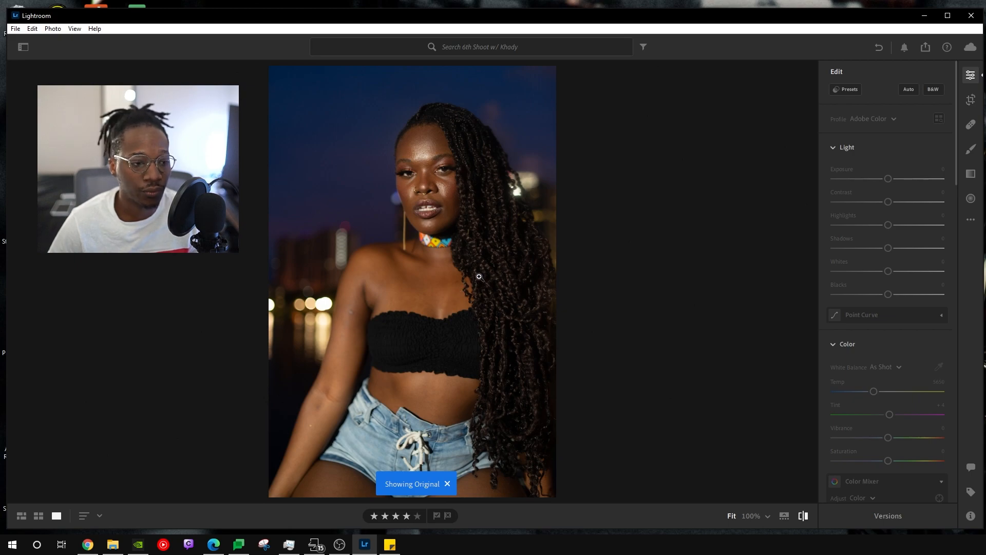
{"action": "key", "text": "backslash"}
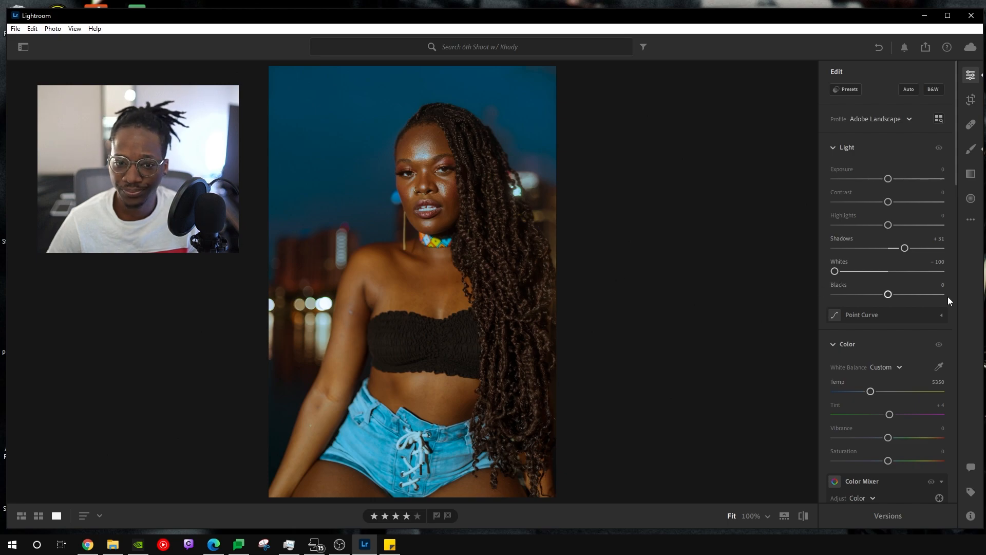
Reset all edits on the photo and raise its Shadows to +61.
{"action": "key", "text": "shift+r"}
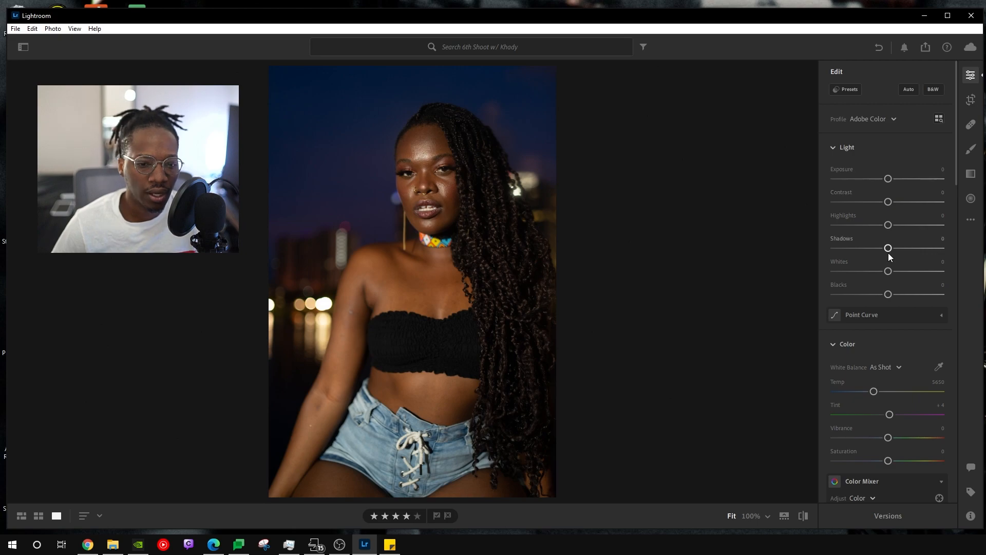
{"action": "left_click_drag", "start_coordinate": [888, 254], "coordinate": [920, 252]}
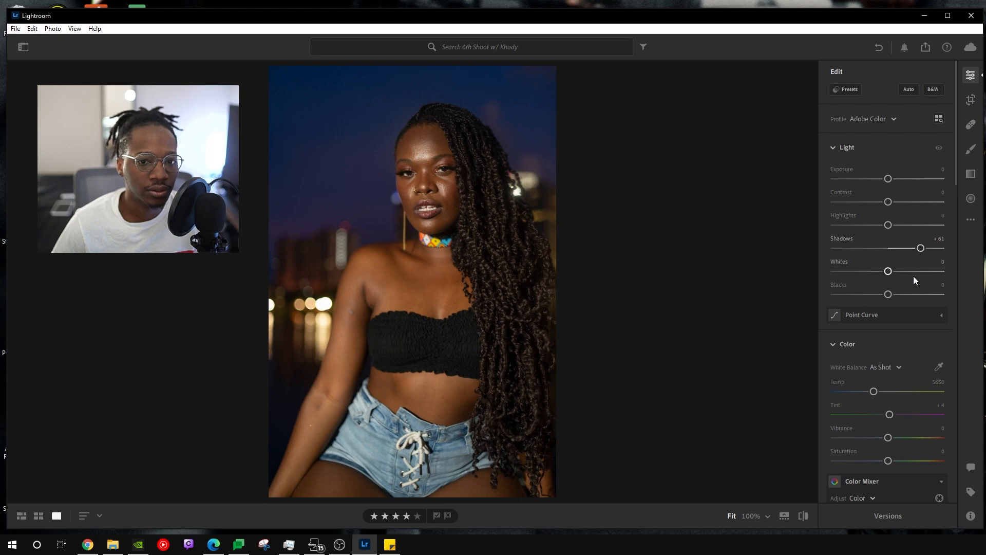
Change the photo's profile to Adobe Landscape, leaving the Highlights at 0.
{"action": "left_click", "coordinate": [871, 119]}
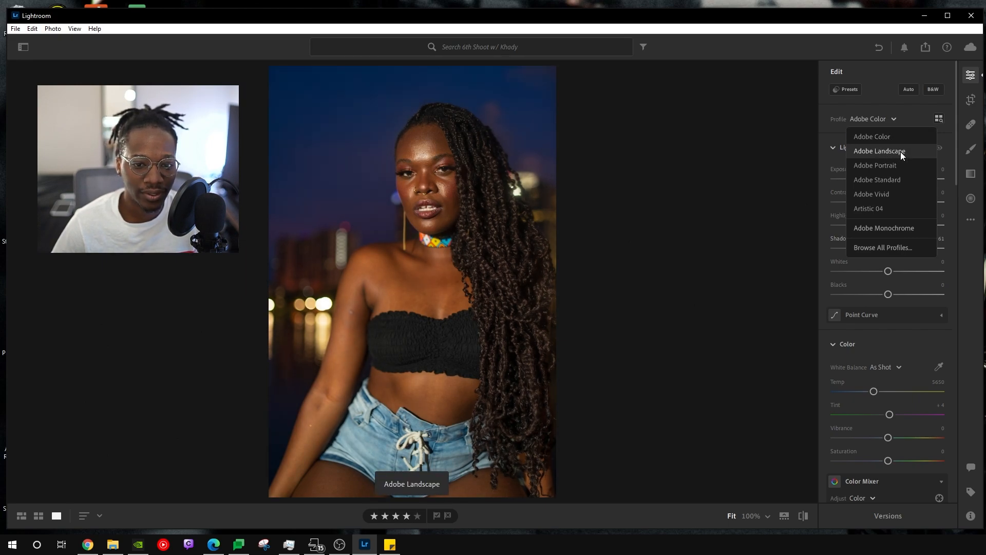
{"action": "left_click", "coordinate": [901, 152]}
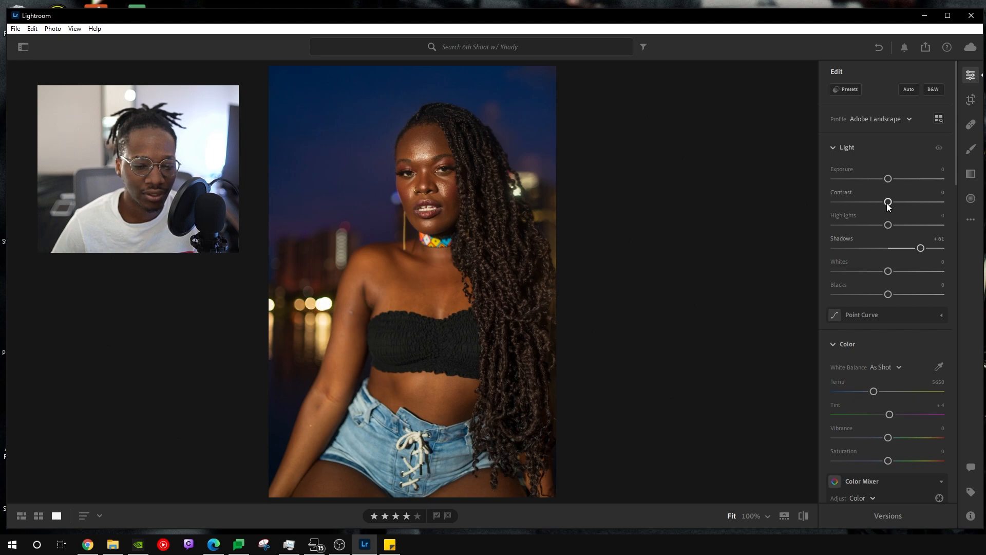
{"action": "mouse_move", "coordinate": [888, 225]}
{"action": "left_mouse_down"}
{"action": "mouse_move", "coordinate": [928, 221]}
{"action": "mouse_move", "coordinate": [879, 224]}
{"action": "left_mouse_up"}
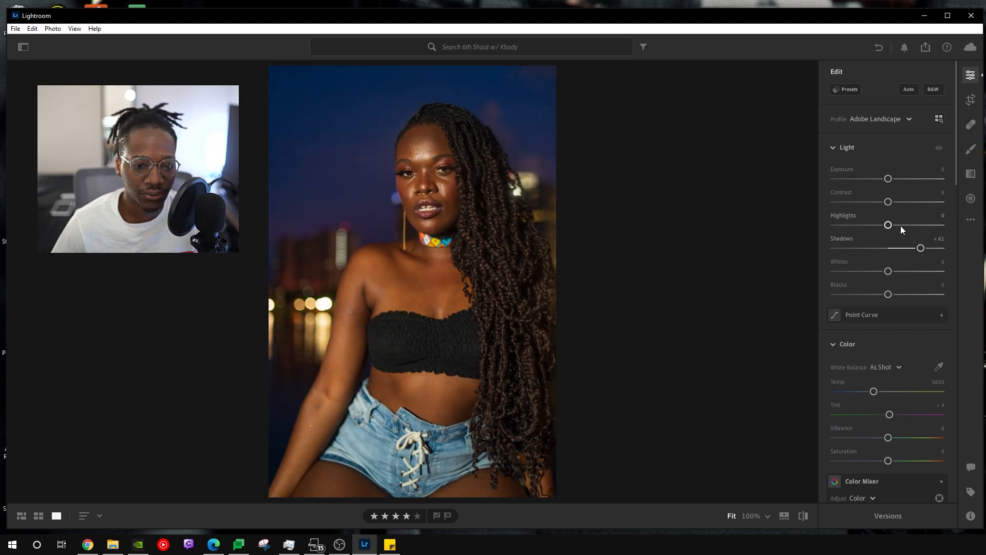
Enable Remove Chromatic Aberration in the photo's Optics settings.
{"action": "scroll", "coordinate": [888, 257], "scroll_direction": "down", "scroll_amount": 4}
{"action": "scroll", "coordinate": [894, 247], "scroll_direction": "down", "scroll_amount": 10}
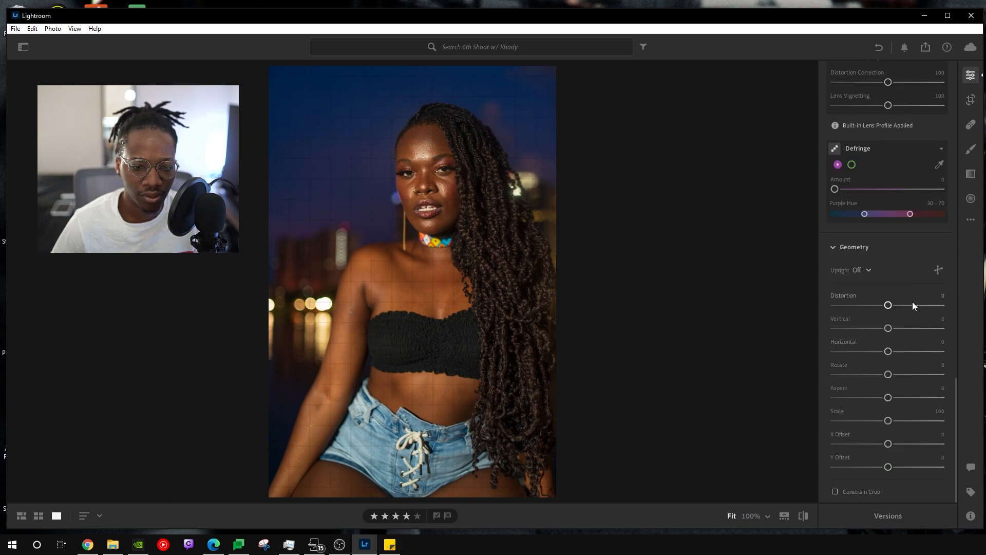
{"action": "scroll", "coordinate": [904, 288], "scroll_direction": "up", "scroll_amount": 4}
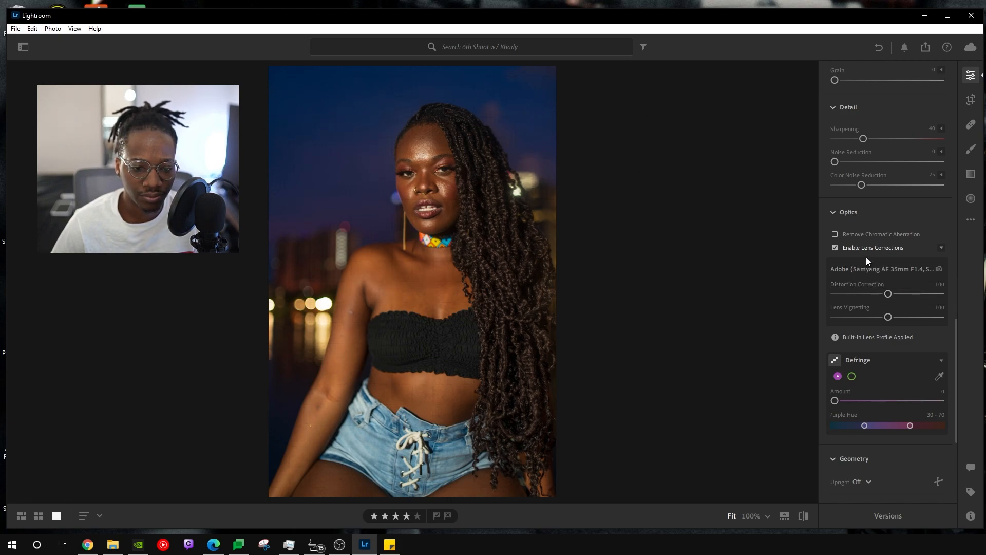
{"action": "left_click", "coordinate": [833, 234]}
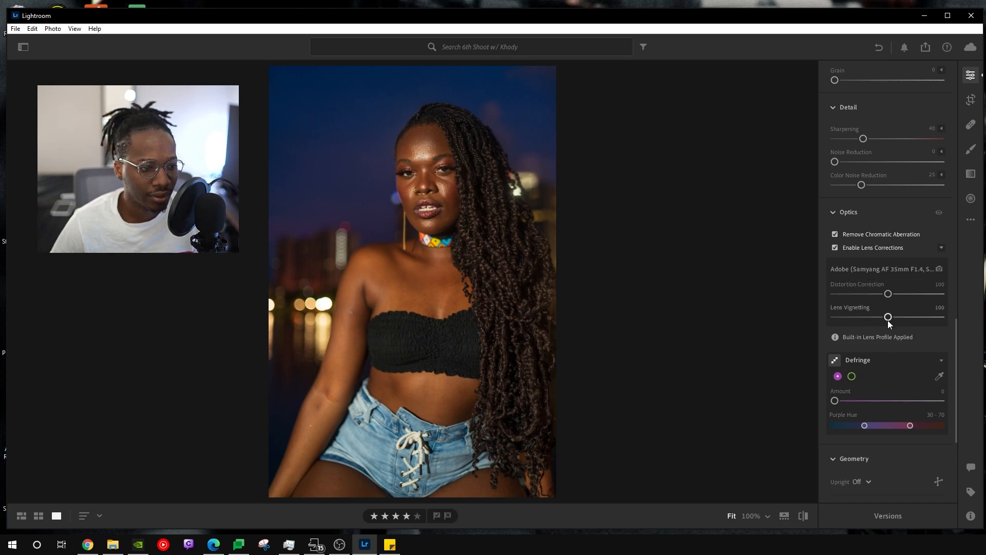
Try low and high Lens Vignetting correction amounts and set it to 200.
{"action": "left_click_drag", "start_coordinate": [887, 316], "coordinate": [824, 318]}
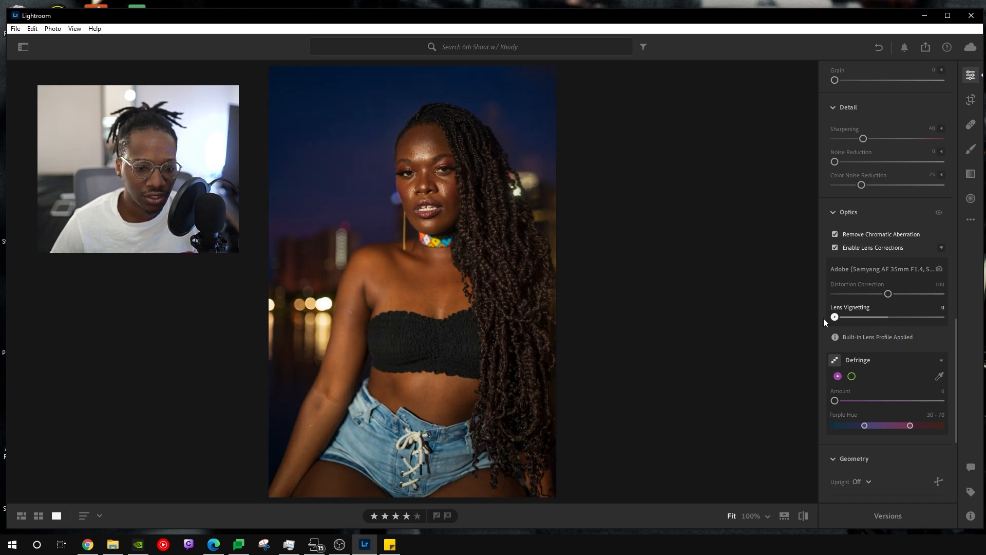
{"action": "left_click", "coordinate": [863, 318]}
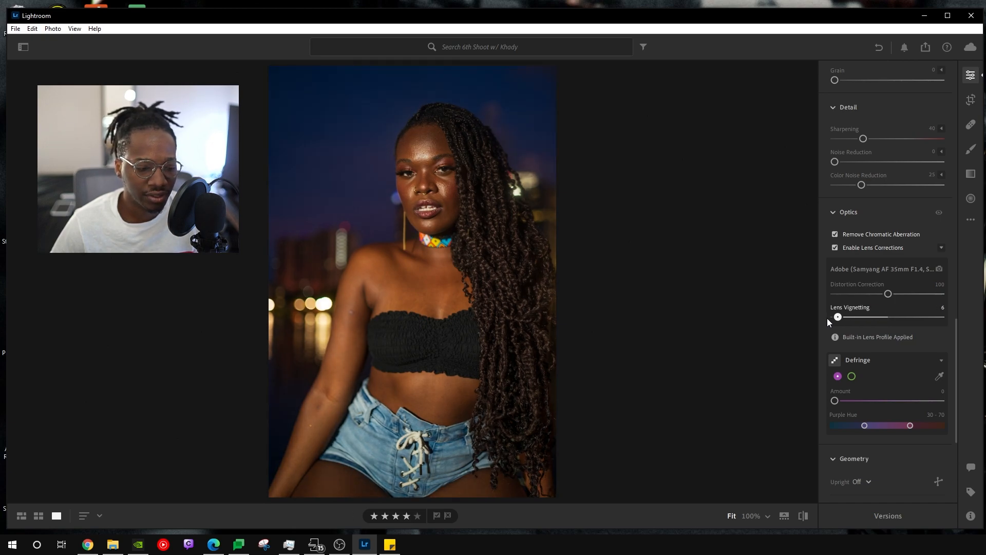
{"action": "left_click", "coordinate": [844, 317]}
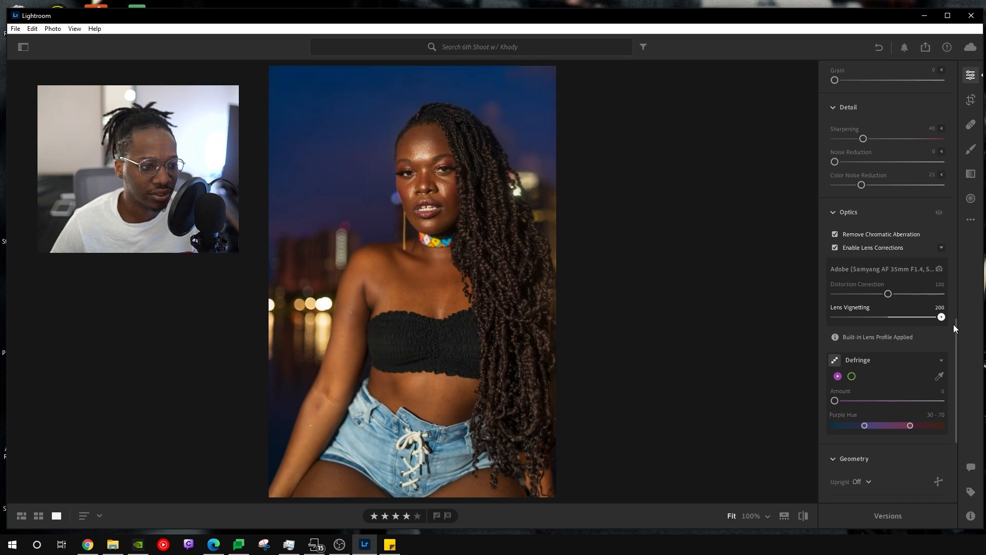
{"action": "left_click", "coordinate": [886, 318]}
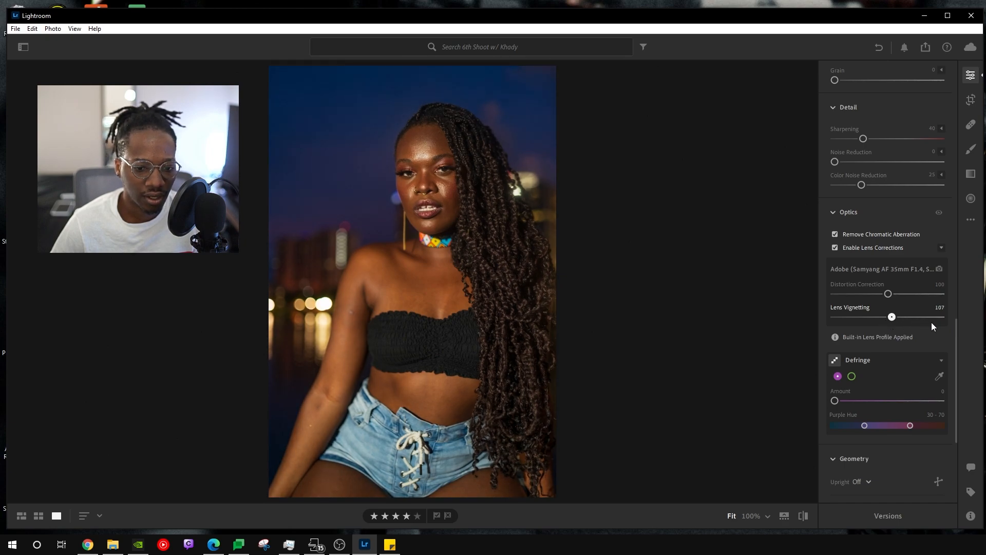
{"action": "left_click_drag", "start_coordinate": [932, 322], "coordinate": [953, 323]}
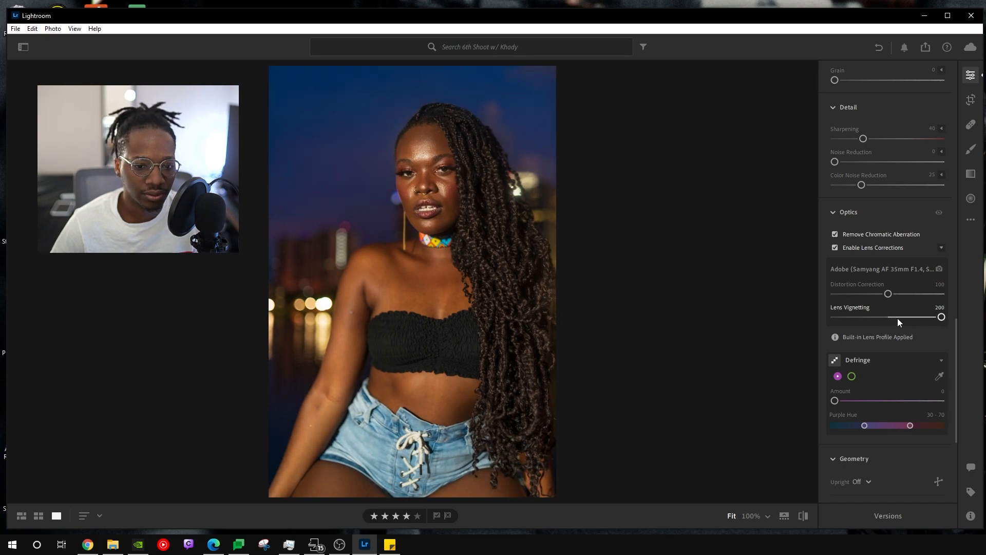
{"action": "left_click_drag", "start_coordinate": [859, 317], "coordinate": [950, 322]}
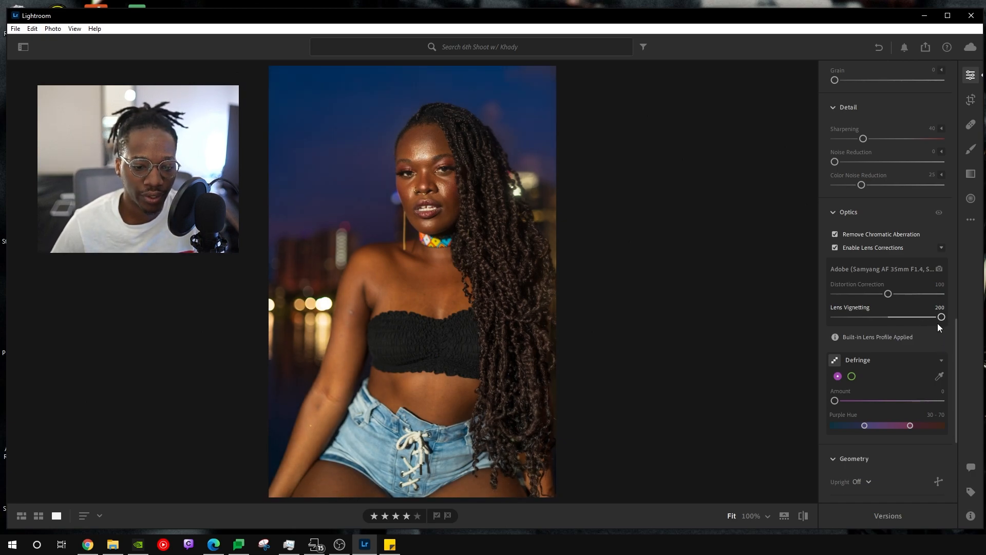
Try the Level option for the Upright geometry correction and undo it.
{"action": "scroll", "coordinate": [888, 295], "scroll_direction": "down", "scroll_amount": 2}
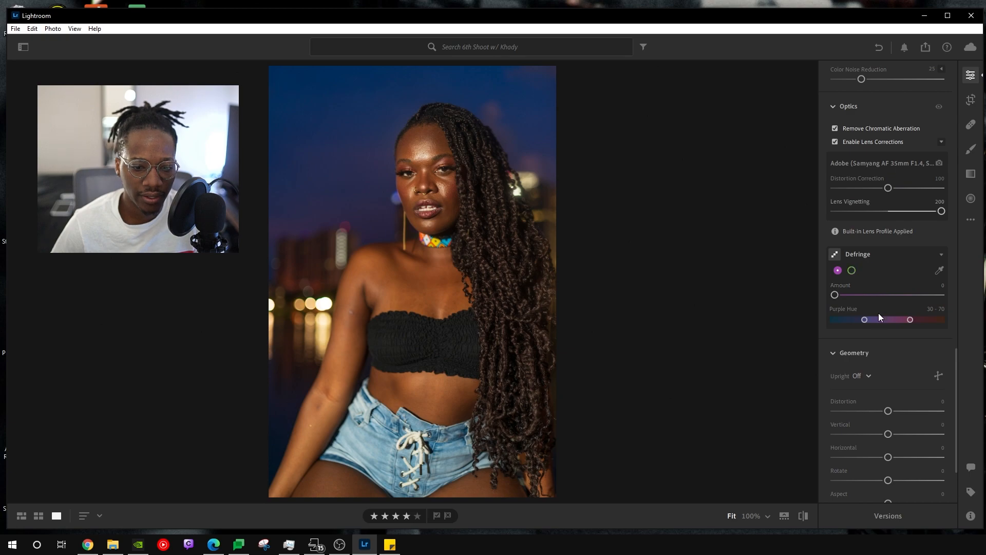
{"action": "scroll", "coordinate": [878, 310], "scroll_direction": "down", "scroll_amount": 2}
{"action": "left_click", "coordinate": [873, 269]}
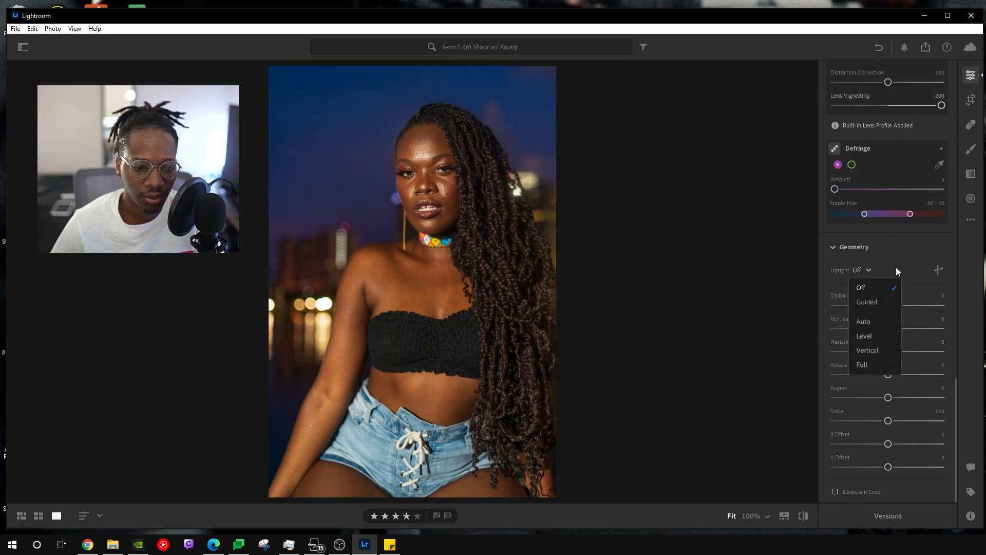
{"action": "left_click", "coordinate": [870, 338]}
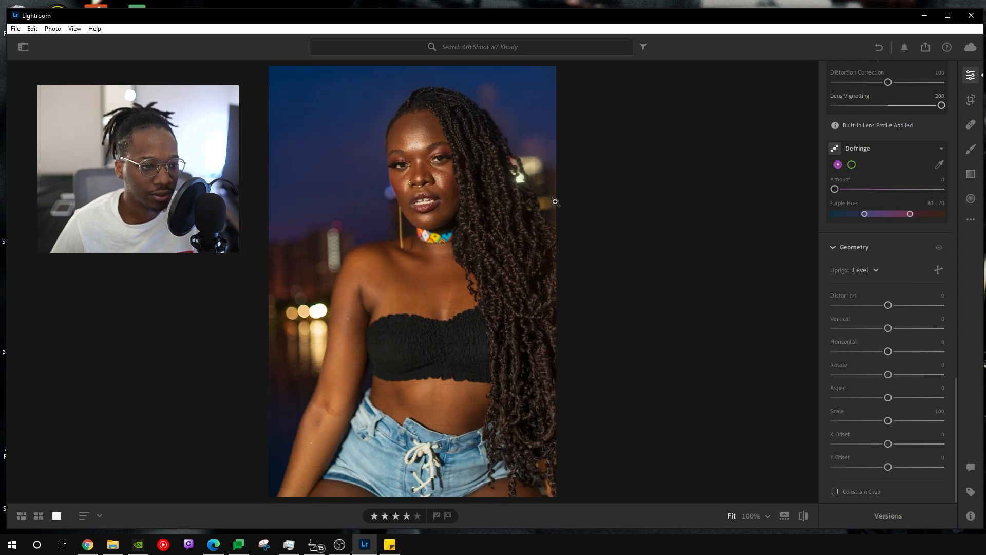
{"action": "key", "text": "ctrl+z"}
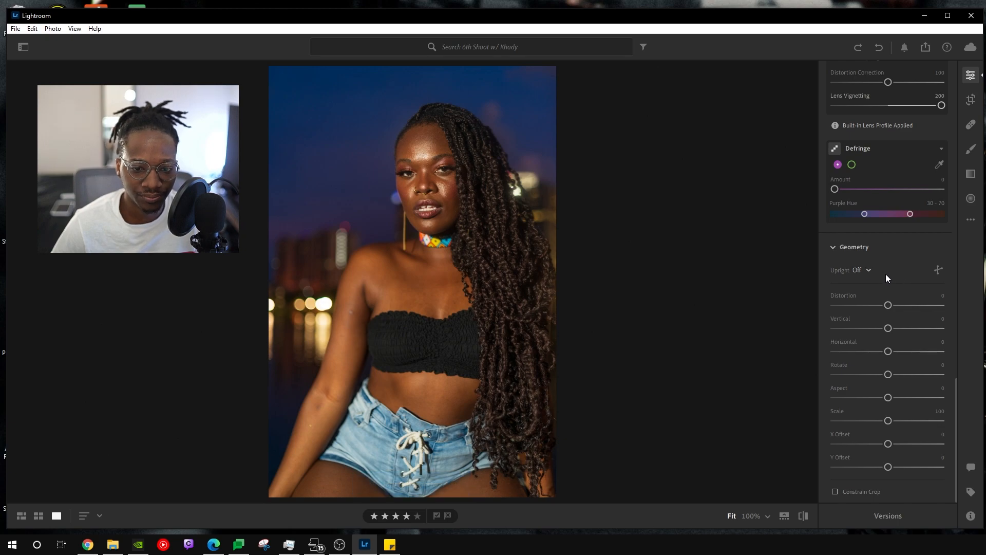
Lower the photo's Whites to -100 and reset the Blacks to 0 after trying a lower value.
{"action": "scroll", "coordinate": [873, 275], "scroll_direction": "up", "scroll_amount": 20}
{"action": "left_click_drag", "start_coordinate": [852, 271], "coordinate": [825, 285]}
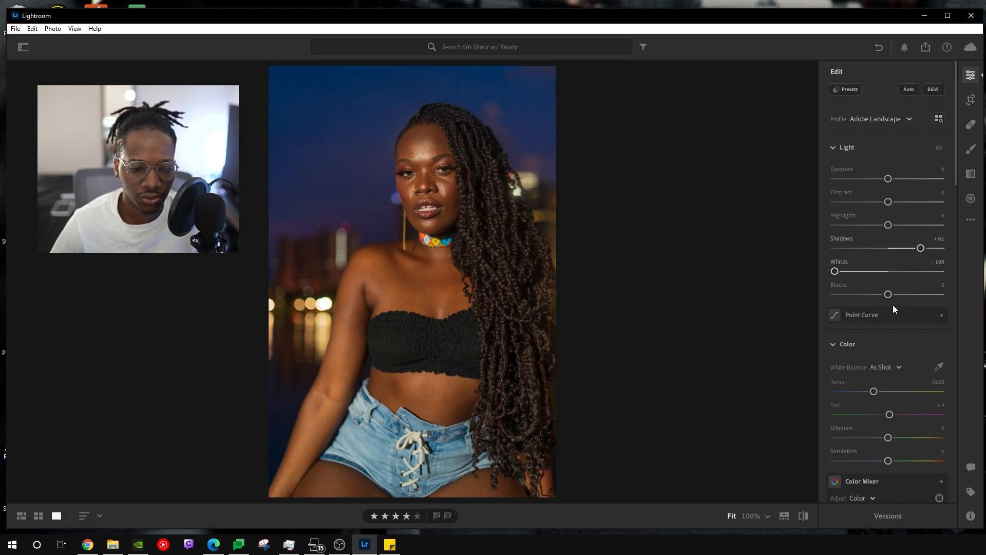
{"action": "left_click_drag", "start_coordinate": [888, 294], "coordinate": [880, 293]}
{"action": "double_click", "coordinate": [847, 286]}
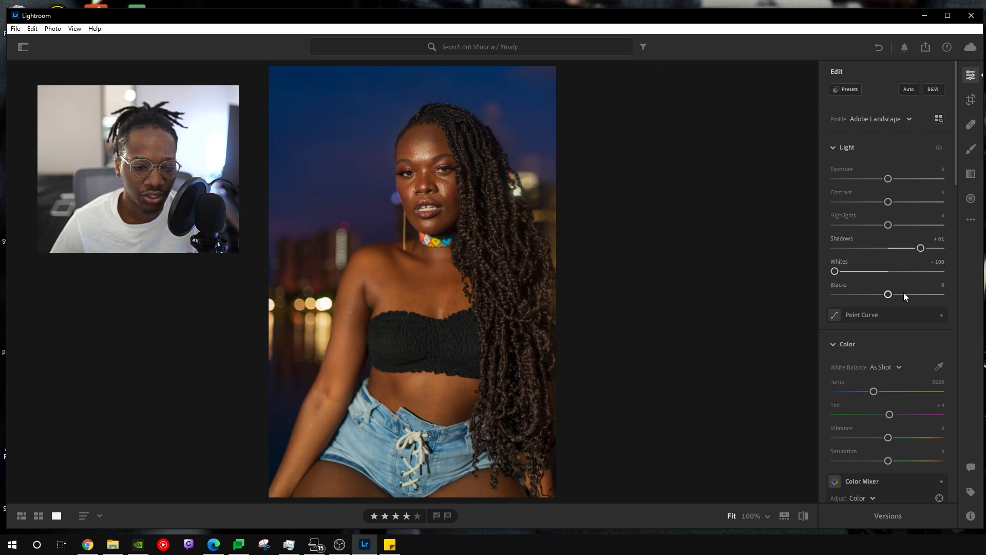
Cool the photo's white balance by setting the Temp to 5265.
{"action": "scroll", "coordinate": [899, 300], "scroll_direction": "down", "scroll_amount": 2}
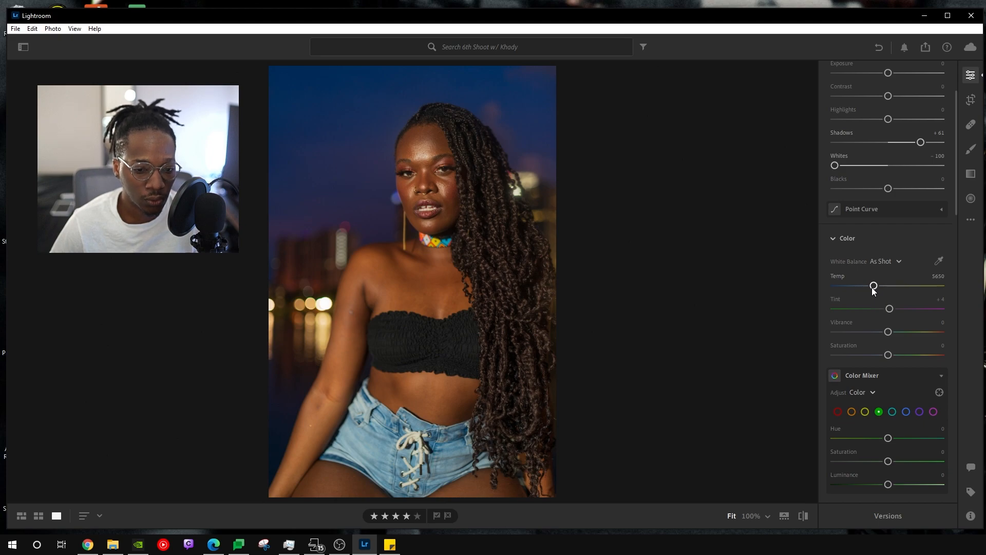
{"action": "left_click_drag", "start_coordinate": [872, 289], "coordinate": [865, 289]}
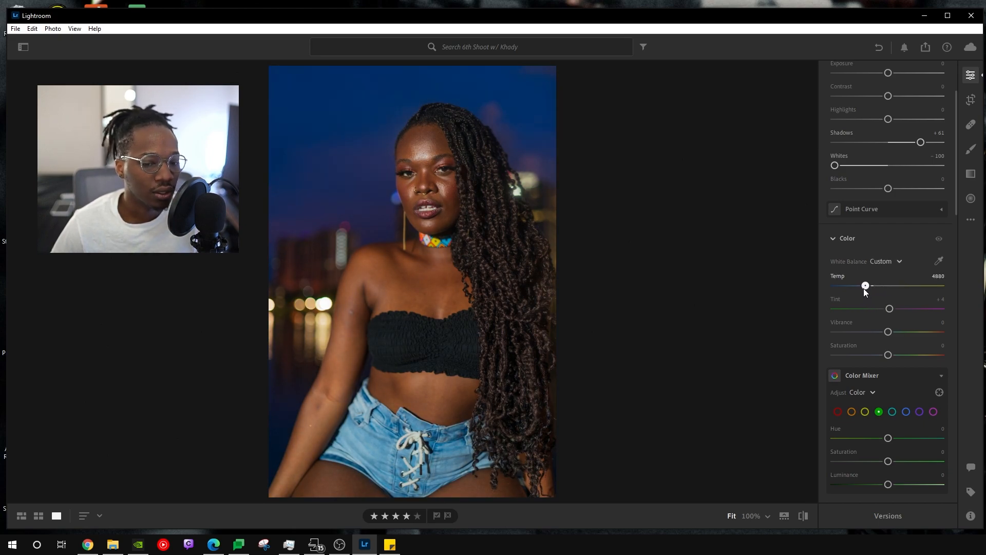
{"action": "scroll", "coordinate": [879, 289], "scroll_direction": "down", "scroll_amount": 4}
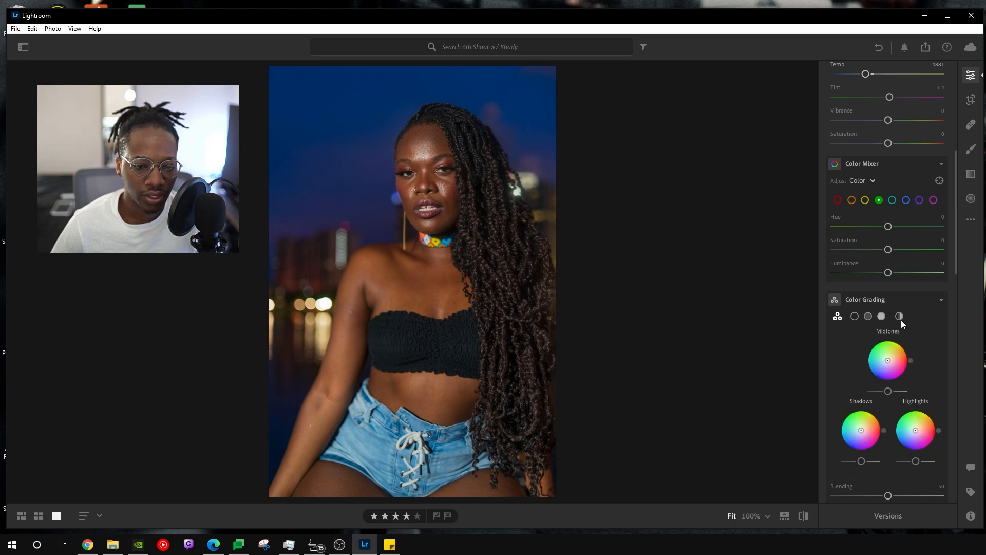
{"action": "scroll", "coordinate": [894, 263], "scroll_direction": "up", "scroll_amount": 4}
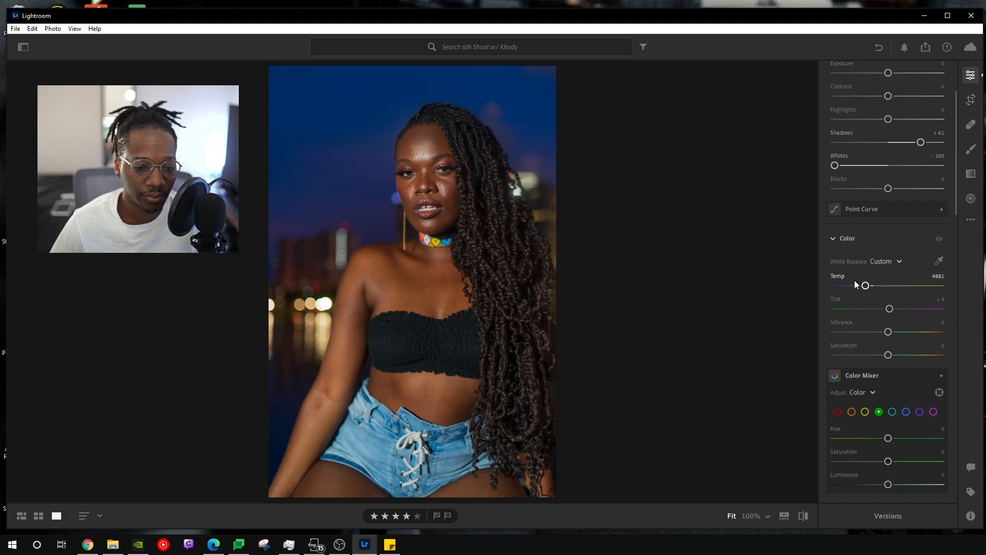
{"action": "scroll", "coordinate": [909, 300], "scroll_direction": "down", "scroll_amount": 4}
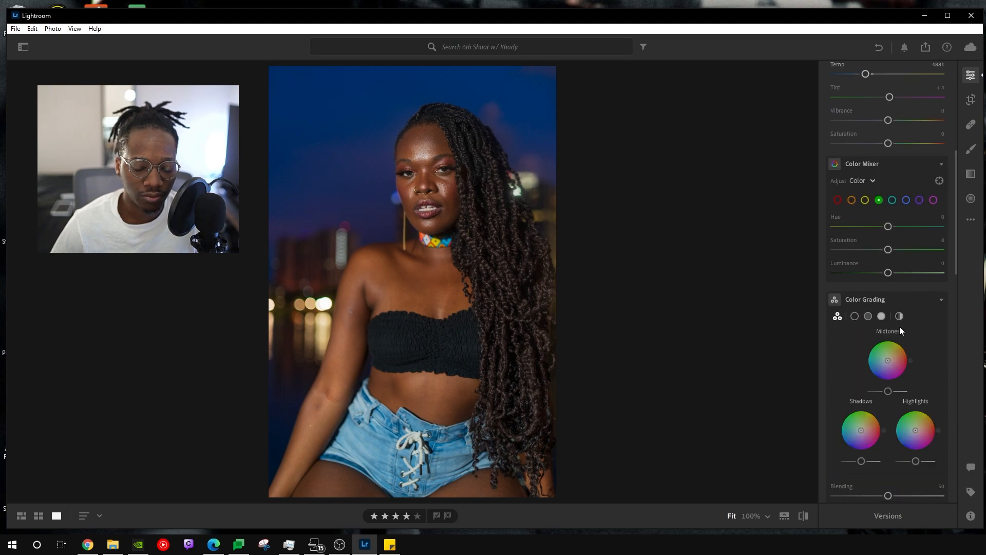
{"action": "scroll", "coordinate": [917, 388], "scroll_direction": "up", "scroll_amount": 4}
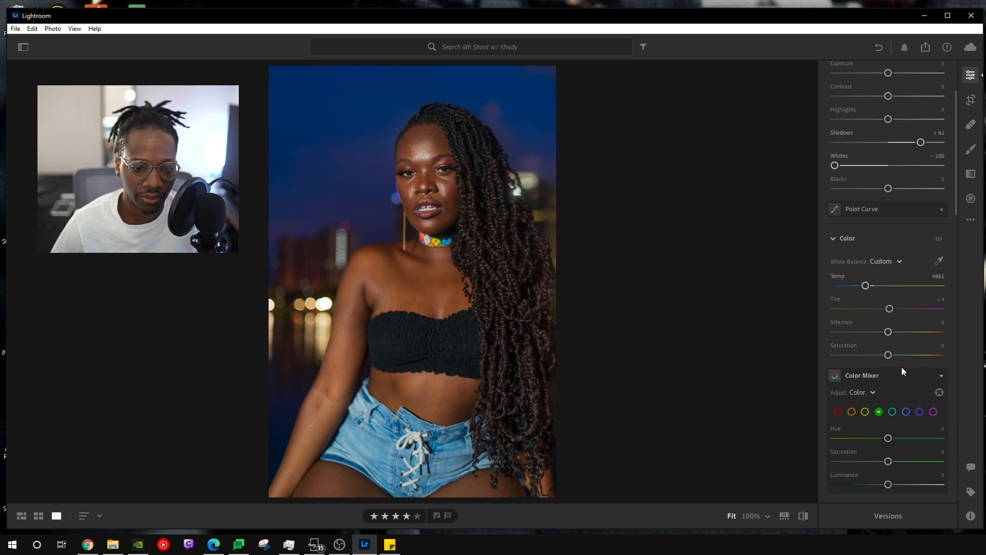
{"action": "left_click", "coordinate": [832, 273]}
{"action": "left_click_drag", "start_coordinate": [871, 287], "coordinate": [869, 288]}
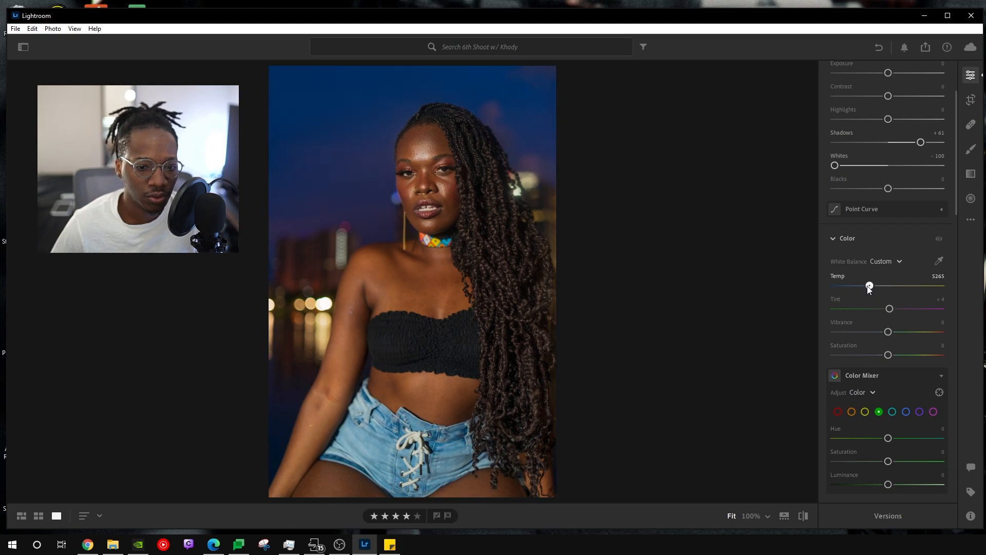
{"action": "scroll", "coordinate": [910, 368], "scroll_direction": "down", "scroll_amount": 4}
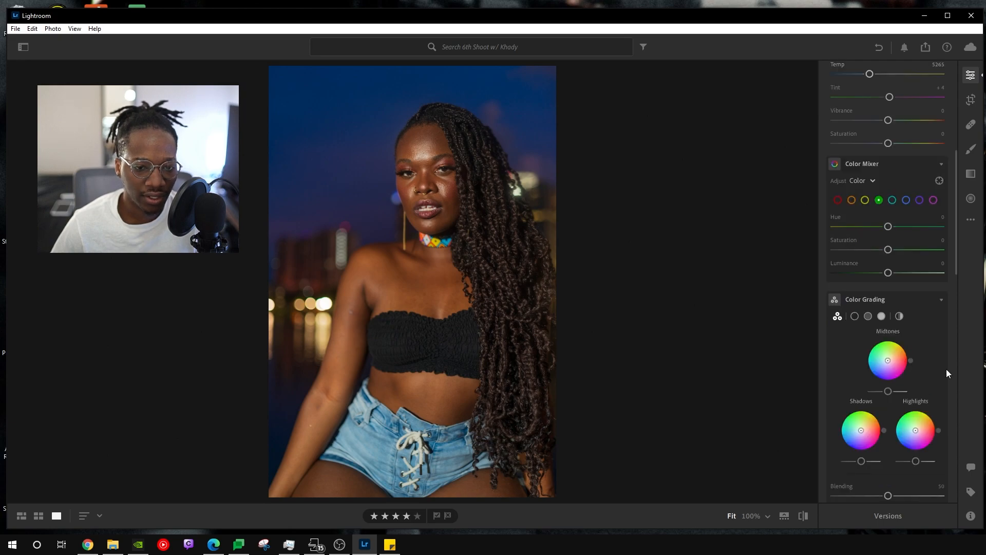
{"action": "scroll", "coordinate": [861, 168], "scroll_direction": "up", "scroll_amount": 2}
{"action": "scroll", "coordinate": [873, 275], "scroll_direction": "down", "scroll_amount": 4}
{"action": "scroll", "coordinate": [888, 343], "scroll_direction": "up", "scroll_amount": 2}
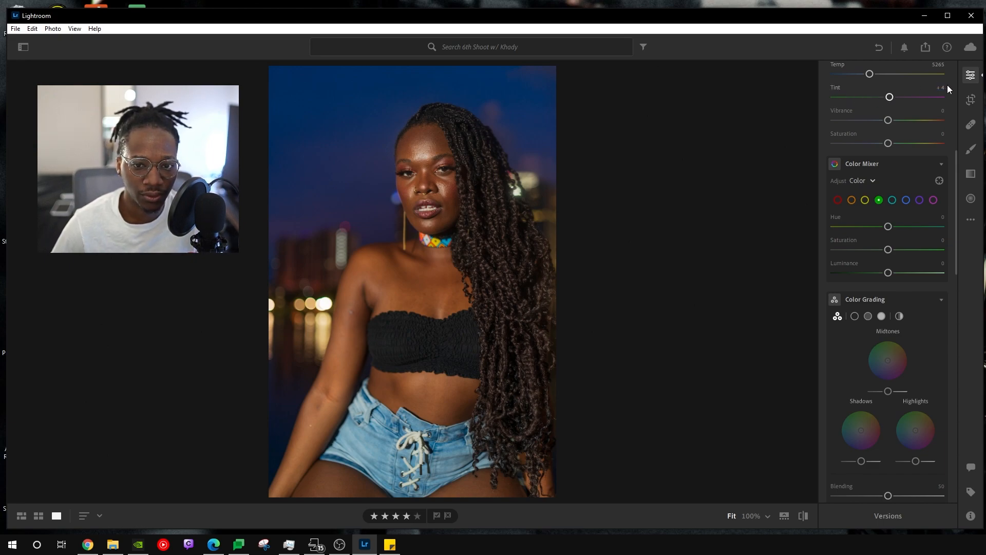
Try a greener Tint without keeping it and raise the photo's Vibrance to +10.
{"action": "scroll", "coordinate": [892, 160], "scroll_direction": "up", "scroll_amount": 3}
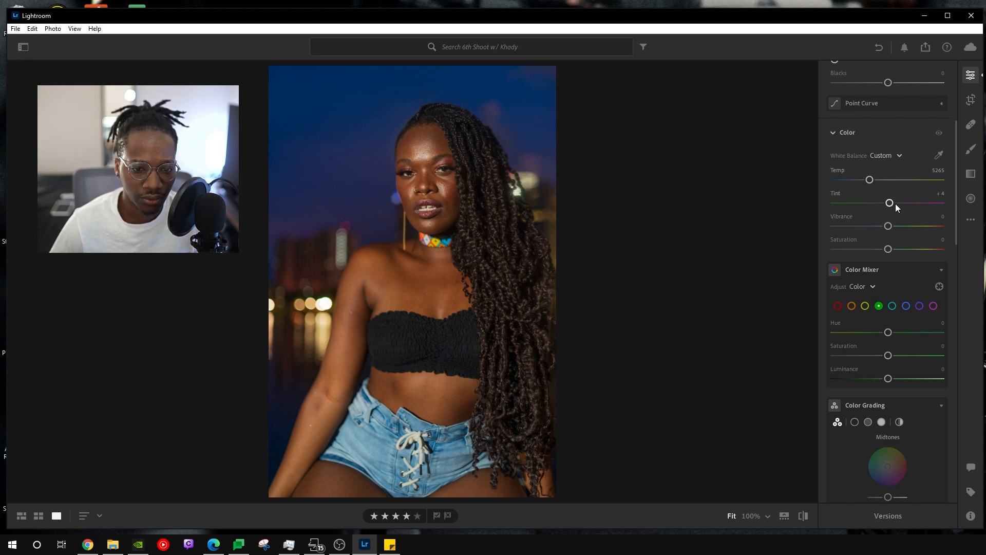
{"action": "mouse_move", "coordinate": [891, 203]}
{"action": "left_mouse_down"}
{"action": "mouse_move", "coordinate": [924, 203]}
{"action": "mouse_move", "coordinate": [879, 205]}
{"action": "left_mouse_up"}
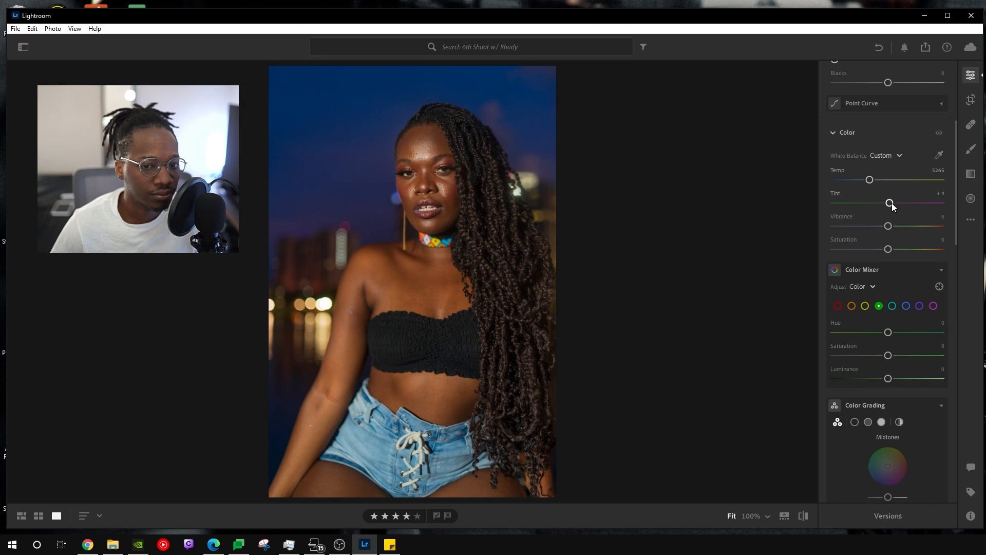
{"action": "mouse_move", "coordinate": [888, 227]}
{"action": "left_mouse_down"}
{"action": "mouse_move", "coordinate": [930, 236]}
{"action": "mouse_move", "coordinate": [892, 232]}
{"action": "left_mouse_up"}
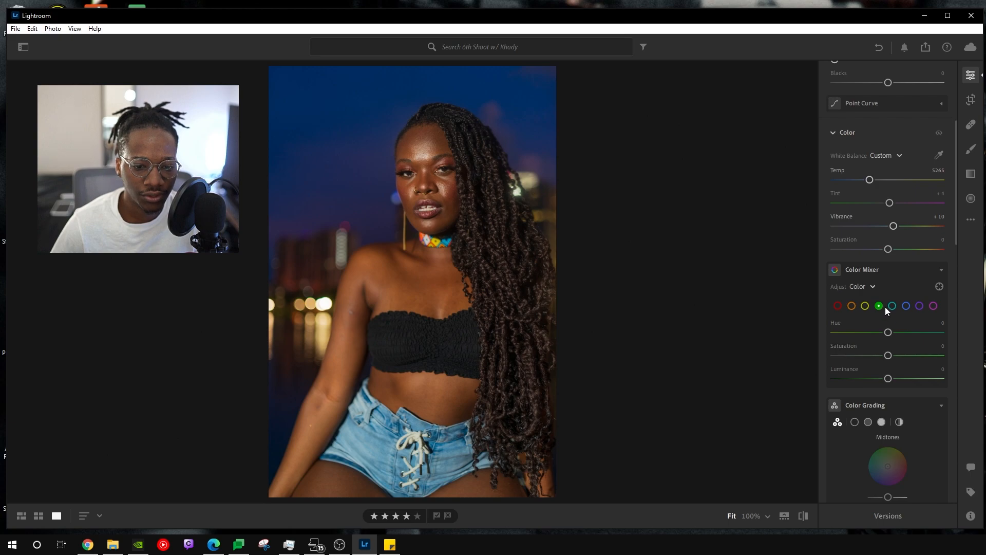
Raise the reds' Saturation to +6 in the Color Mixer after trying and resetting a Hue shift.
{"action": "left_click", "coordinate": [837, 306]}
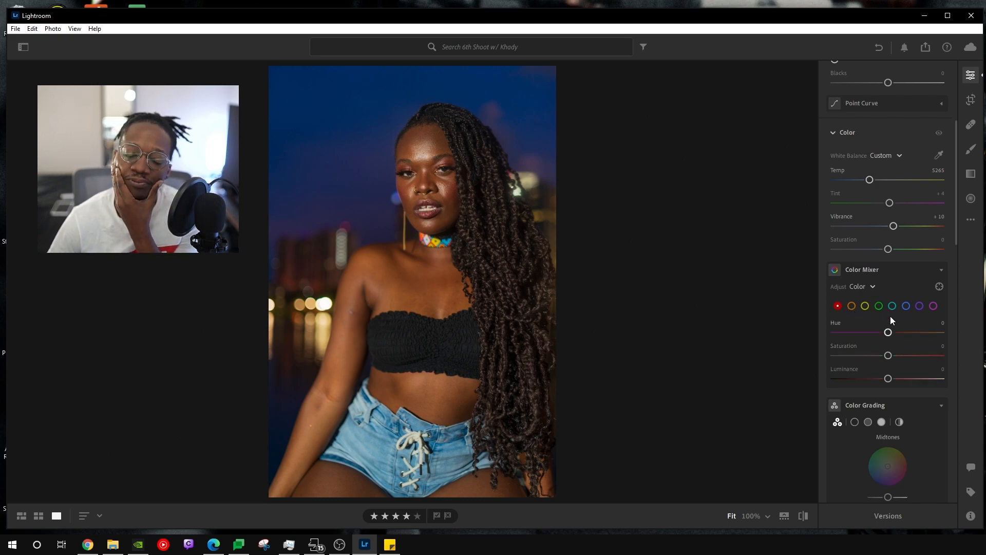
{"action": "left_click", "coordinate": [851, 305]}
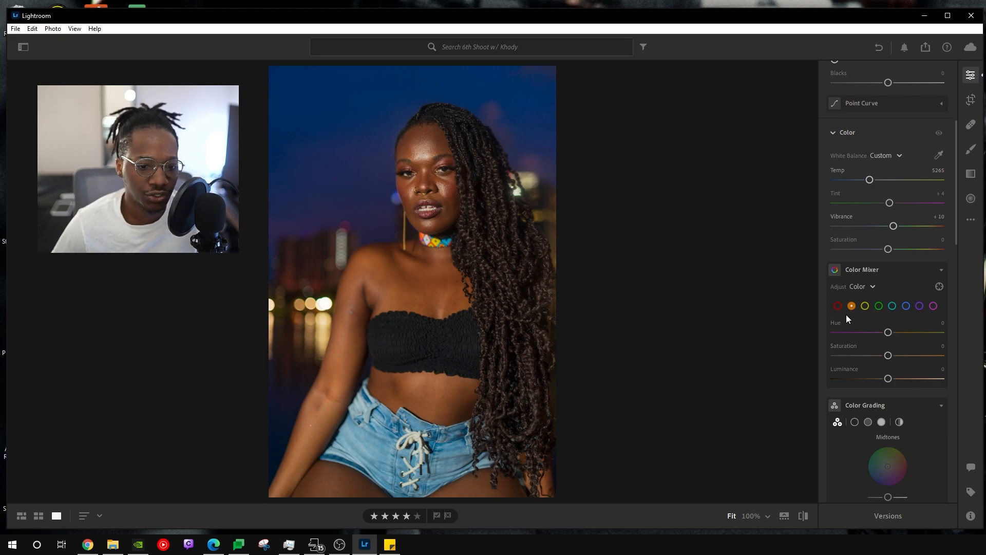
{"action": "left_click", "coordinate": [837, 306]}
{"action": "left_click_drag", "start_coordinate": [888, 334], "coordinate": [941, 342]}
{"action": "double_click", "coordinate": [833, 322]}
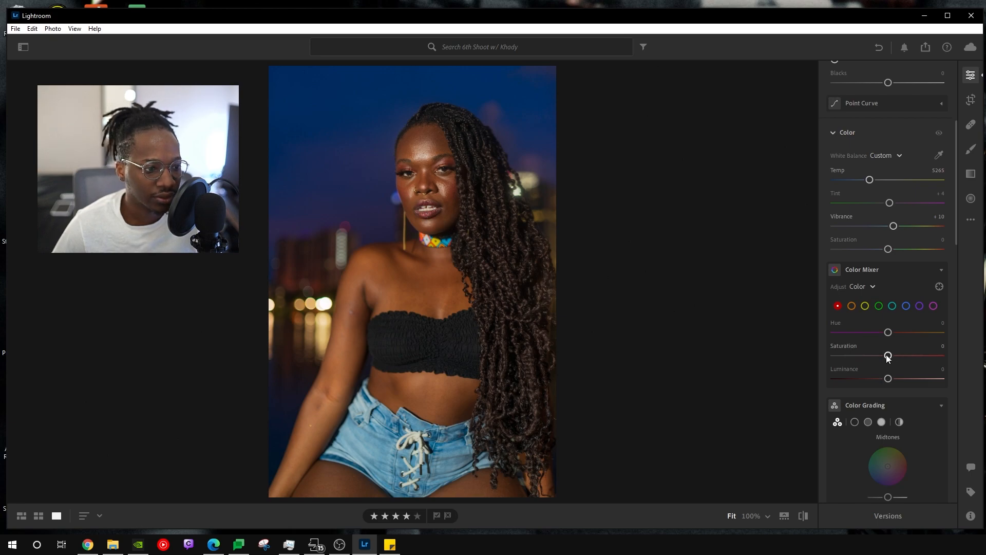
{"action": "mouse_move", "coordinate": [887, 358]}
{"action": "left_mouse_down"}
{"action": "mouse_move", "coordinate": [901, 356]}
{"action": "mouse_move", "coordinate": [891, 355]}
{"action": "left_mouse_up"}
{"action": "double_click", "coordinate": [831, 346]}
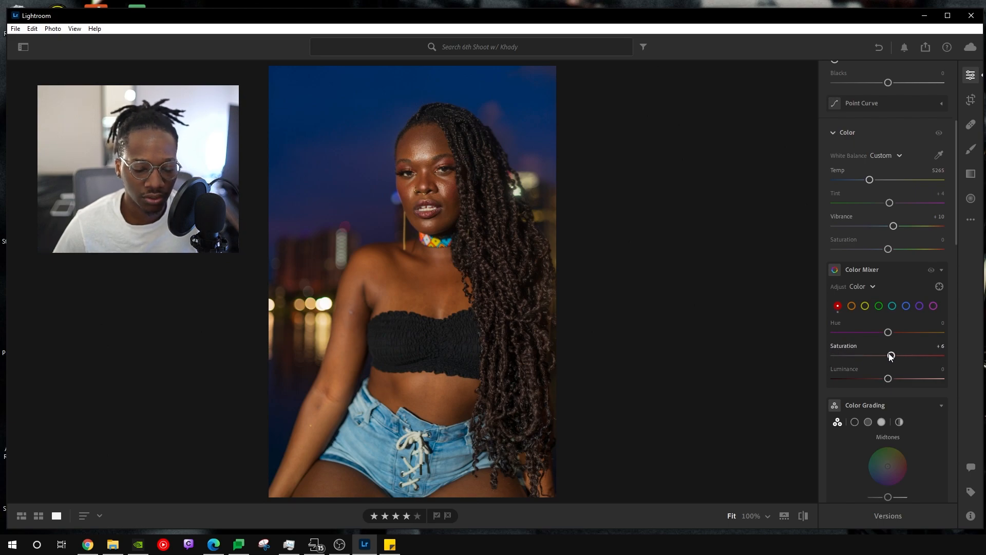
Try a lower Saturation and a Hue of +53 for the oranges and reset both to 0.
{"action": "left_click", "coordinate": [852, 305]}
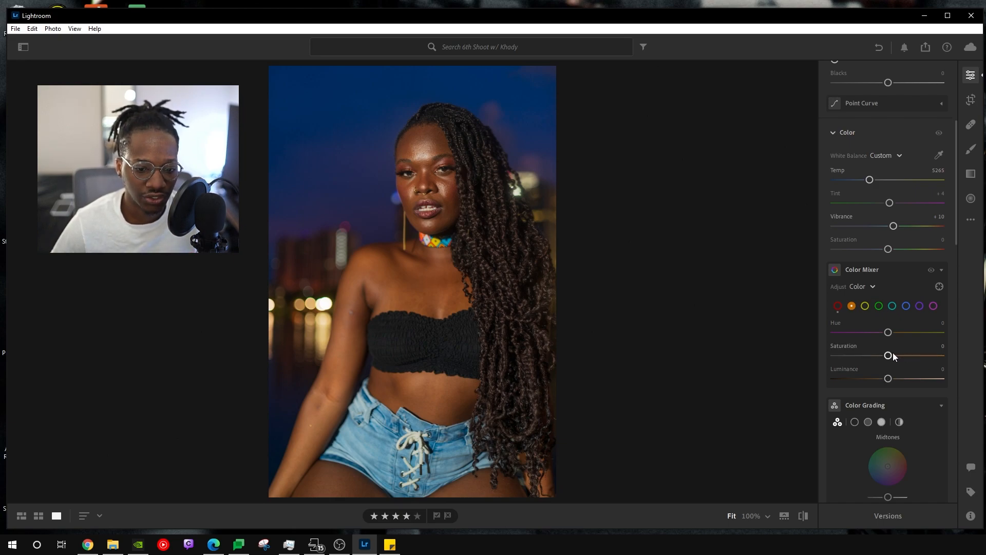
{"action": "left_click_drag", "start_coordinate": [888, 355], "coordinate": [870, 357]}
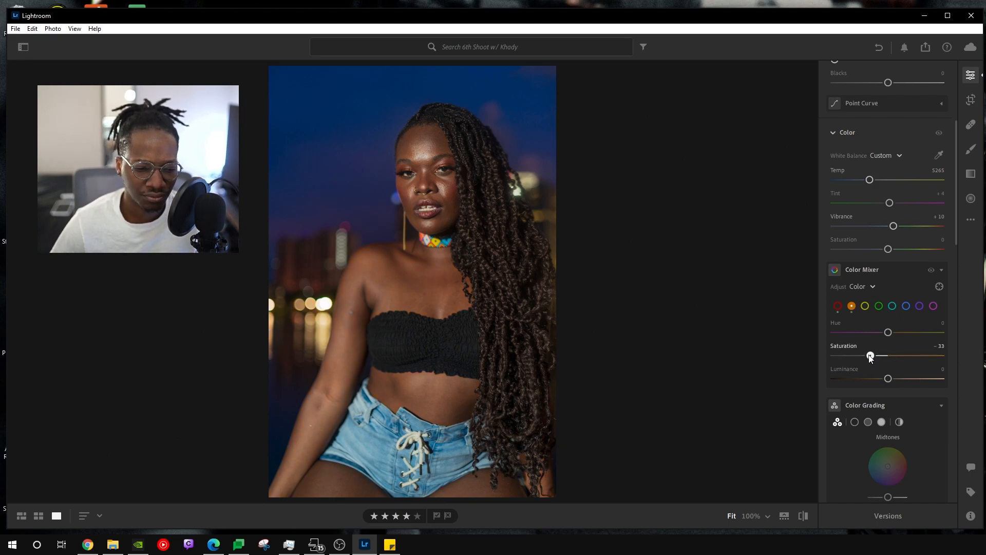
{"action": "scroll", "coordinate": [882, 322], "scroll_direction": "up", "scroll_amount": 5}
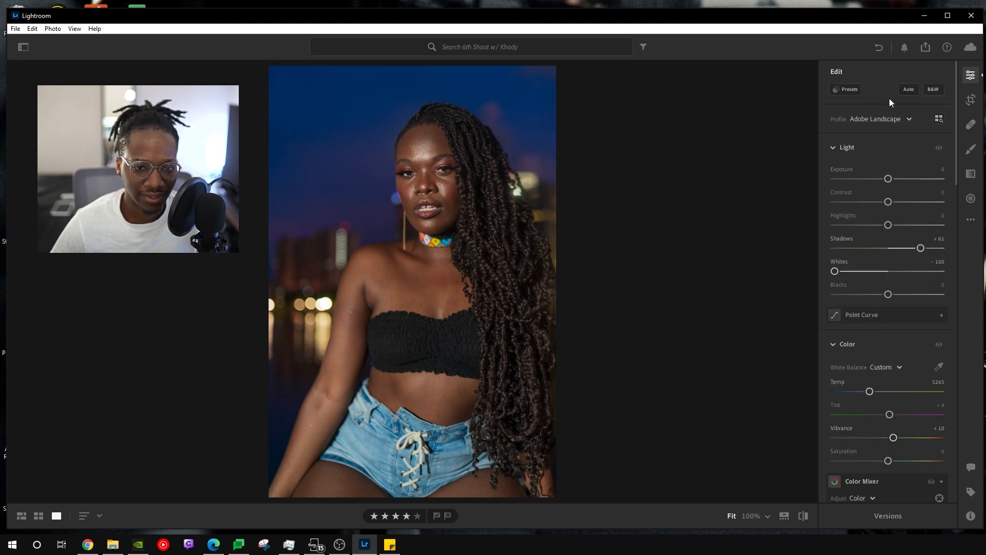
{"action": "scroll", "coordinate": [906, 287], "scroll_direction": "down", "scroll_amount": 2}
{"action": "scroll", "coordinate": [916, 311], "scroll_direction": "up", "scroll_amount": 2}
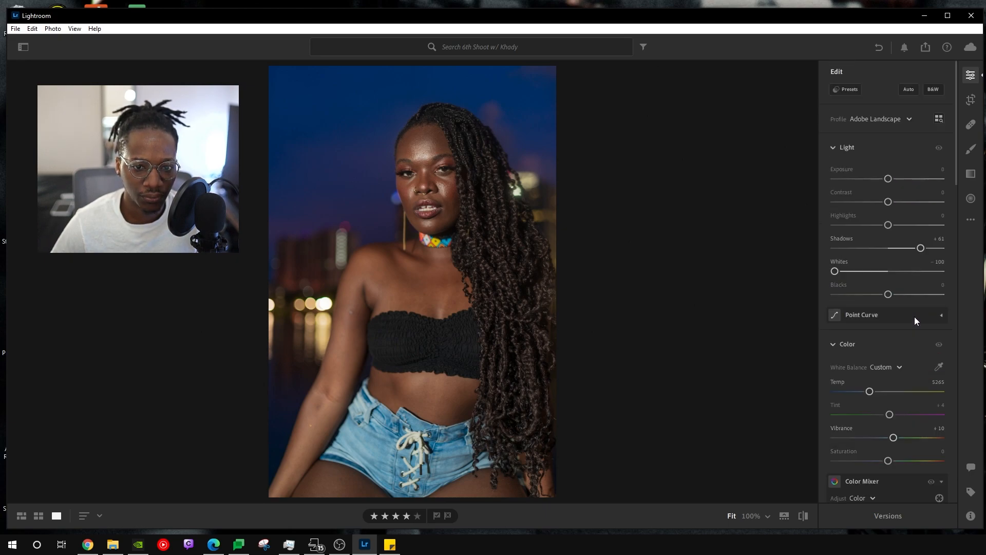
{"action": "scroll", "coordinate": [893, 349], "scroll_direction": "down", "scroll_amount": 4}
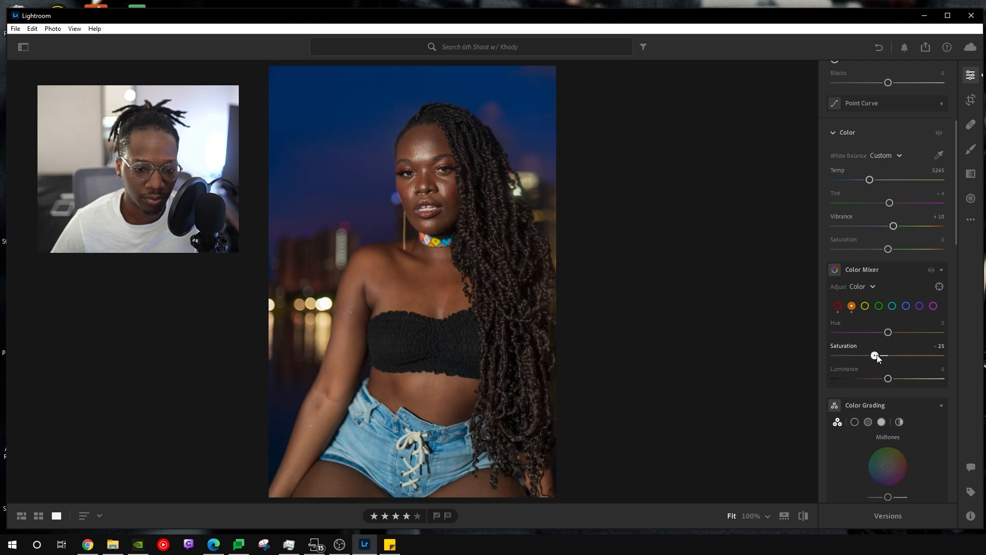
{"action": "double_click", "coordinate": [839, 346]}
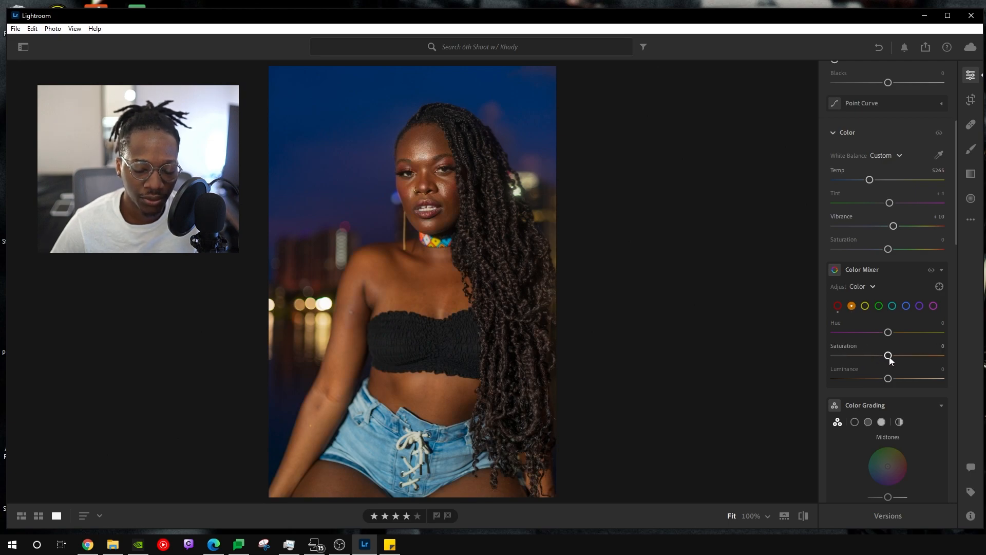
{"action": "left_click_drag", "start_coordinate": [888, 332], "coordinate": [901, 332]}
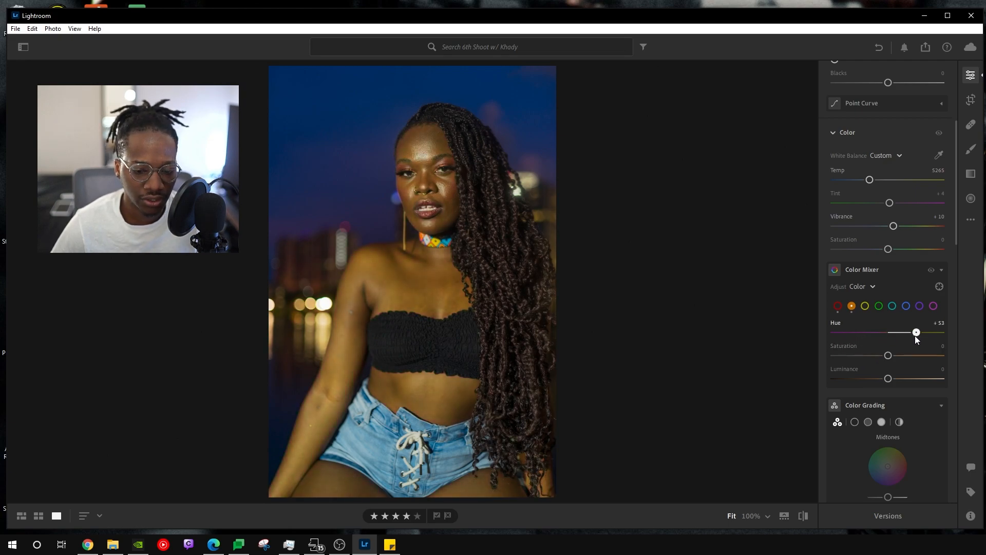
{"action": "double_click", "coordinate": [835, 323]}
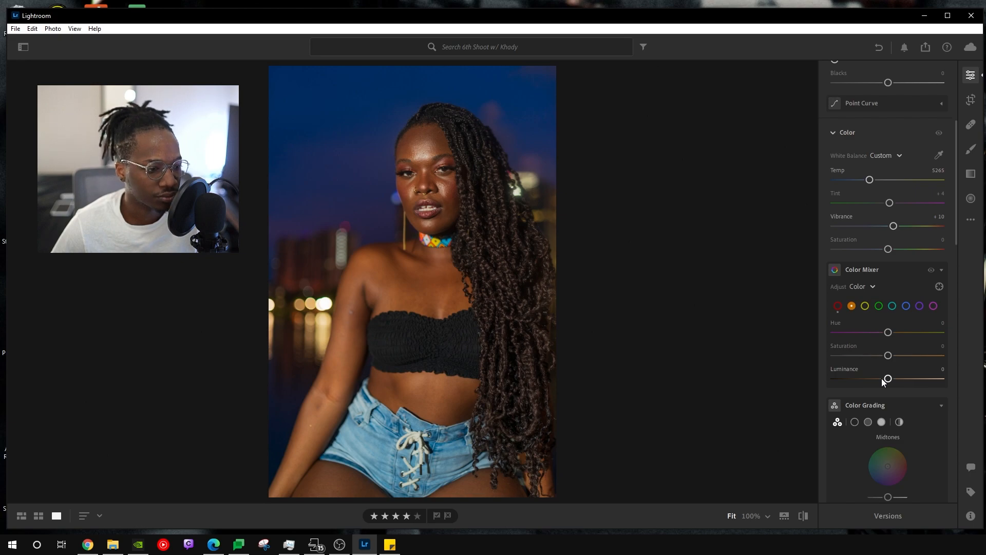
Try a Hue of -86 and a Saturation of -100 for the yellows and reset both to 0.
{"action": "left_click", "coordinate": [864, 305]}
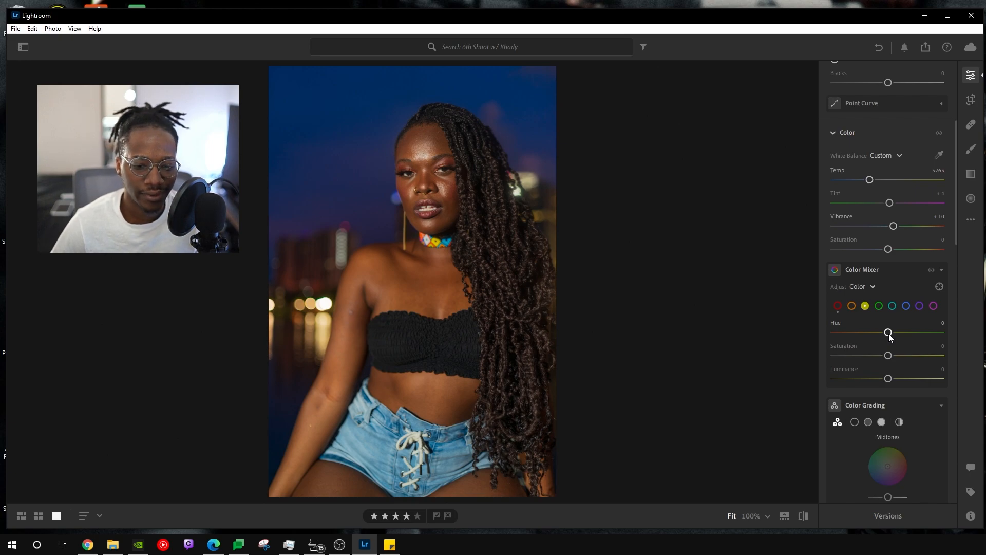
{"action": "left_click_drag", "start_coordinate": [887, 332], "coordinate": [819, 353]}
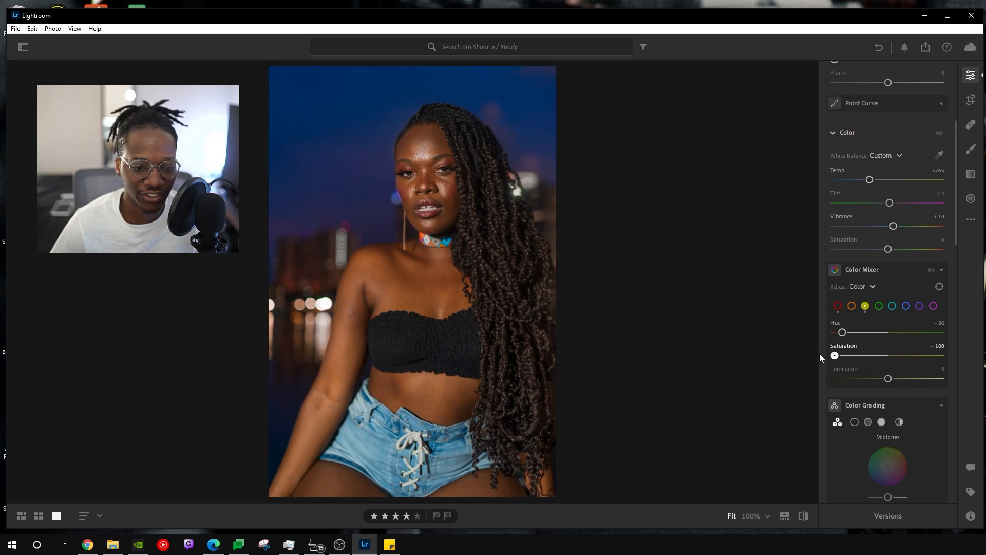
{"action": "left_click", "coordinate": [837, 322]}
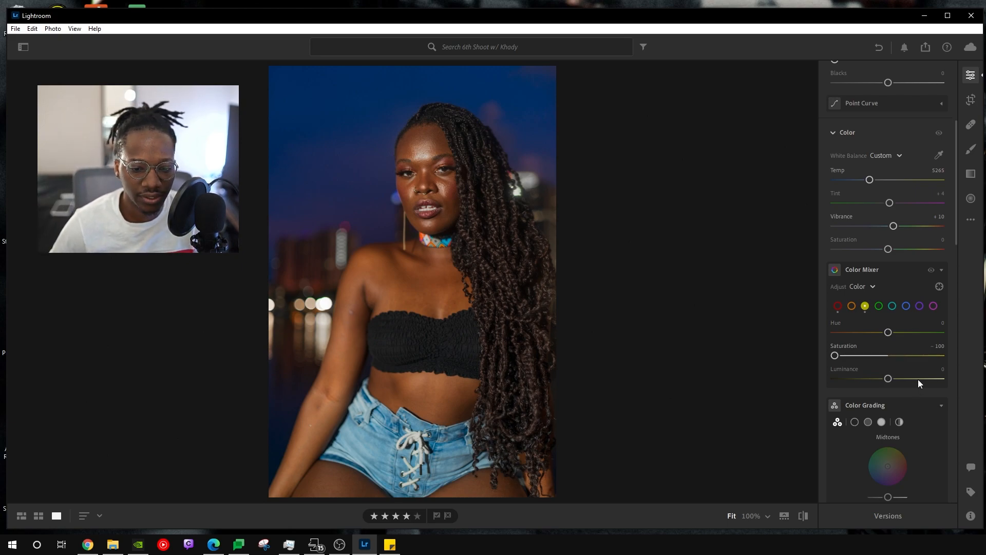
{"action": "left_click", "coordinate": [833, 345]}
Set the greens' Saturation to -100 after trying and resetting their Hue and Luminance.
{"action": "scroll", "coordinate": [924, 308], "scroll_direction": "down", "scroll_amount": 2}
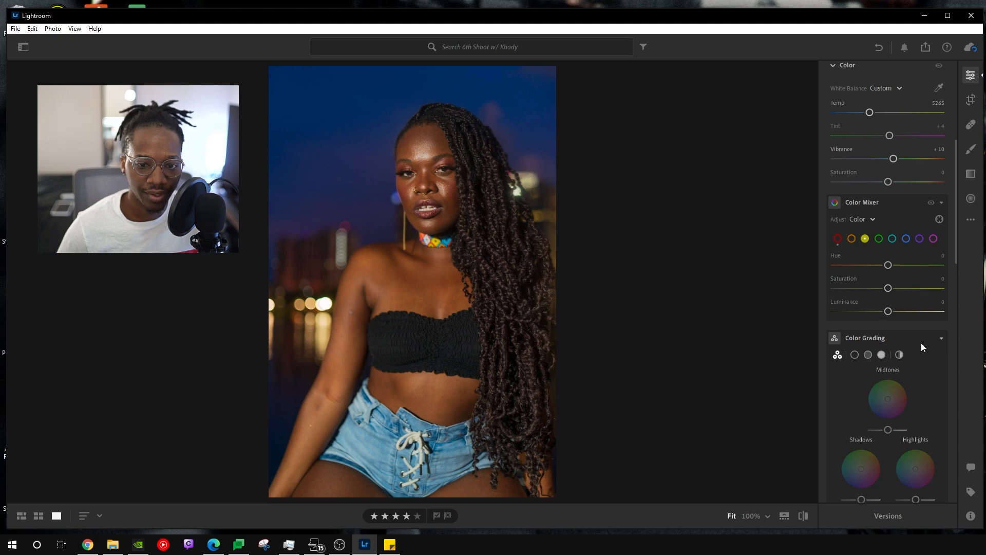
{"action": "left_click", "coordinate": [878, 238]}
{"action": "left_click_drag", "start_coordinate": [888, 265], "coordinate": [884, 319]}
{"action": "double_click", "coordinate": [846, 303]}
{"action": "left_click_drag", "start_coordinate": [882, 263], "coordinate": [837, 266]}
{"action": "double_click", "coordinate": [836, 255]}
{"action": "left_click_drag", "start_coordinate": [887, 288], "coordinate": [812, 291]}
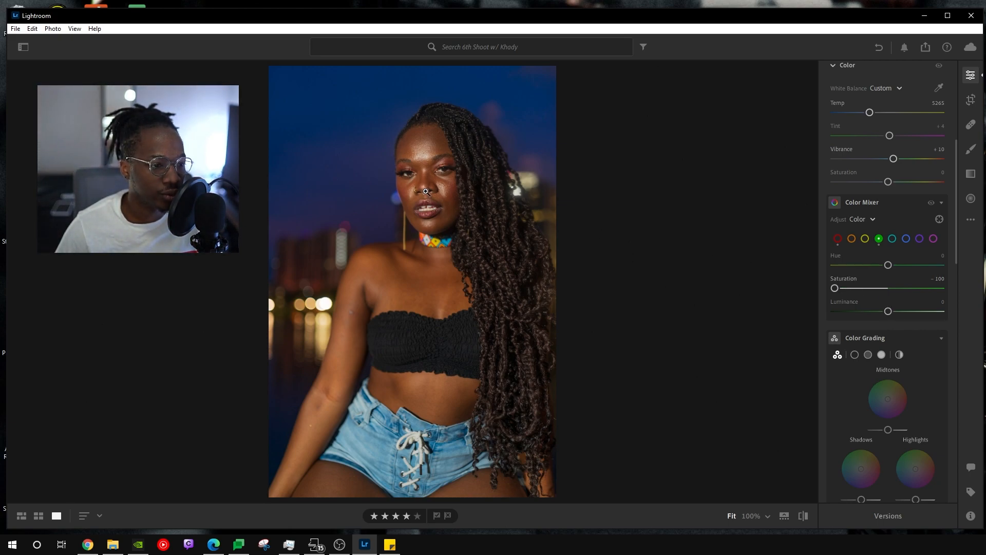
{"action": "double_click", "coordinate": [840, 289]}
{"action": "left_click_drag", "start_coordinate": [890, 288], "coordinate": [783, 282]}
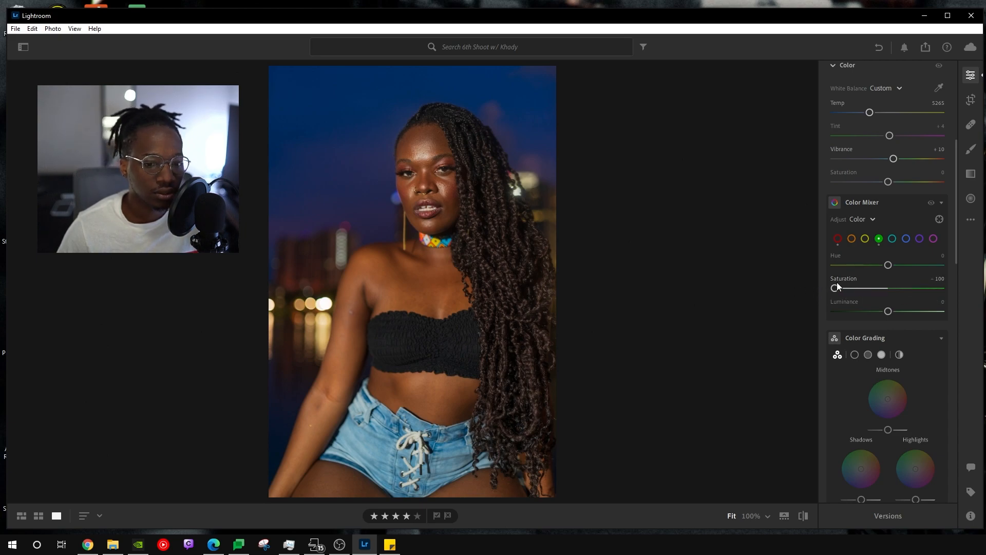
Set the aquas' Hue to +100, comparing it with the reset value.
{"action": "left_click", "coordinate": [892, 238]}
{"action": "left_click_drag", "start_coordinate": [887, 266], "coordinate": [953, 270]}
{"action": "double_click", "coordinate": [838, 258]}
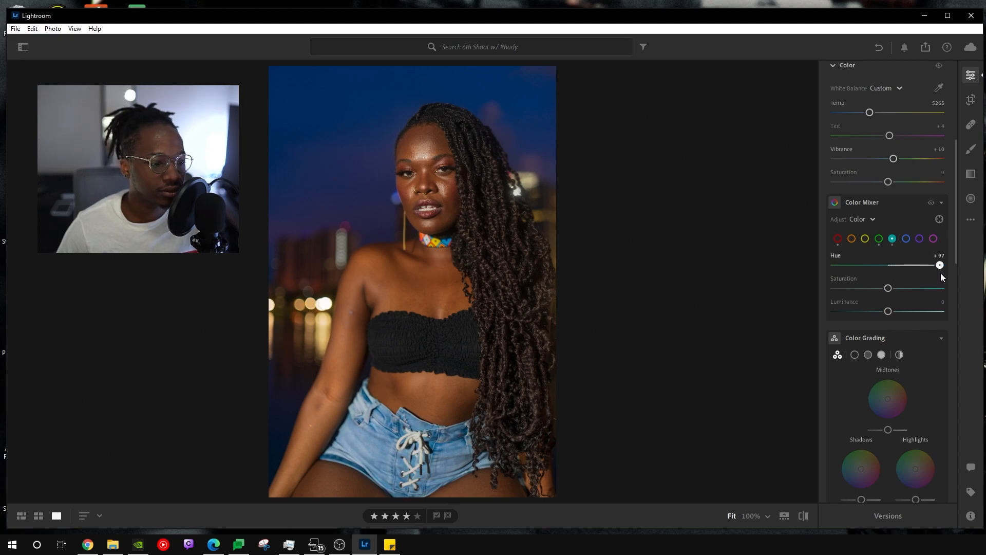
{"action": "left_click_drag", "start_coordinate": [940, 276], "coordinate": [945, 276]}
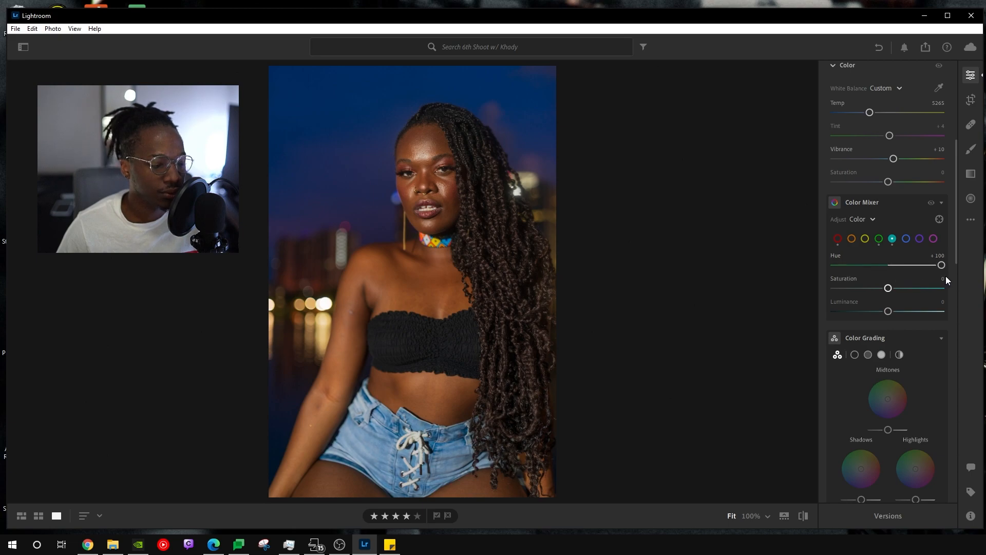
{"action": "double_click", "coordinate": [835, 257]}
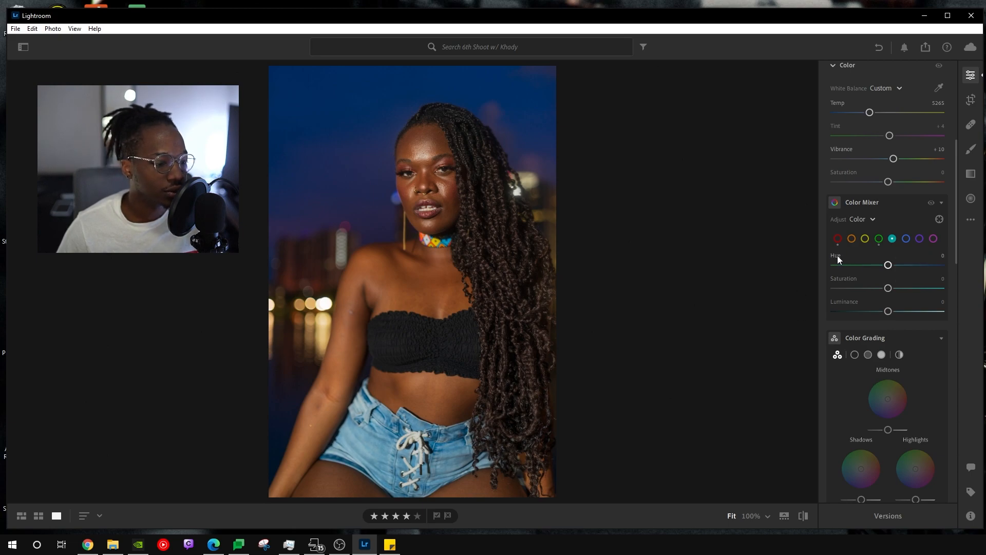
{"action": "left_click_drag", "start_coordinate": [892, 266], "coordinate": [949, 270]}
Set the aquas' Luminance to +56 after trying +100 and resetting it.
{"action": "left_click_drag", "start_coordinate": [883, 291], "coordinate": [945, 314]}
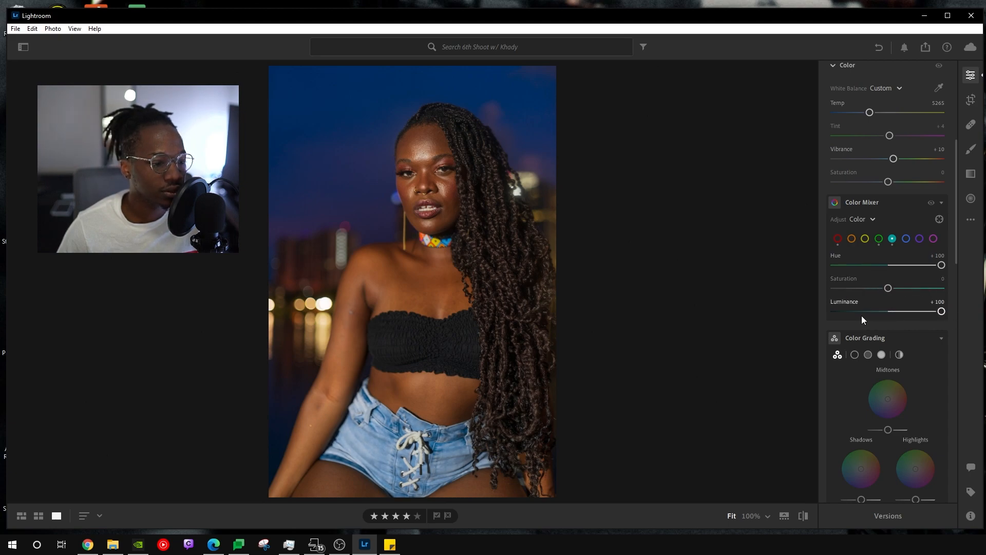
{"action": "left_click", "coordinate": [836, 303]}
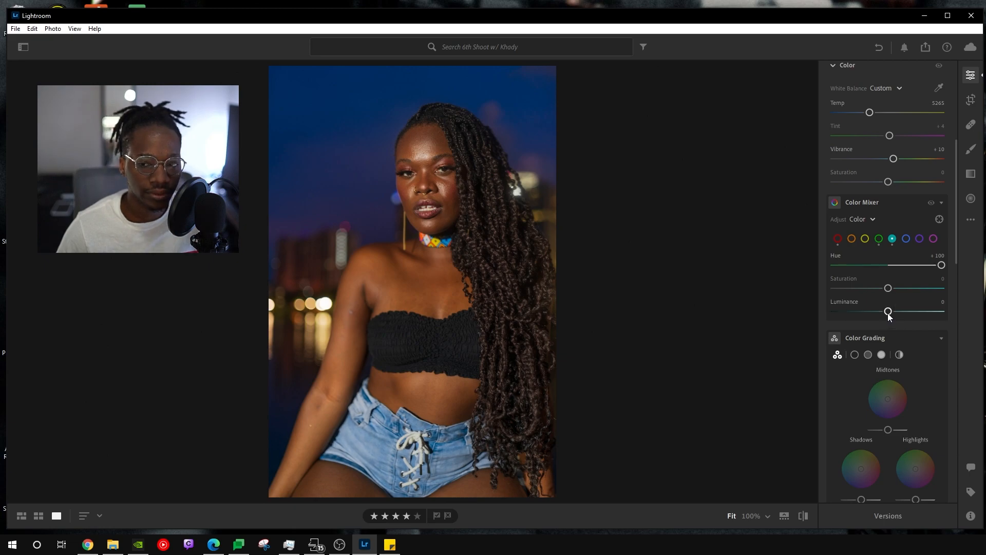
{"action": "left_click_drag", "start_coordinate": [890, 312], "coordinate": [923, 313]}
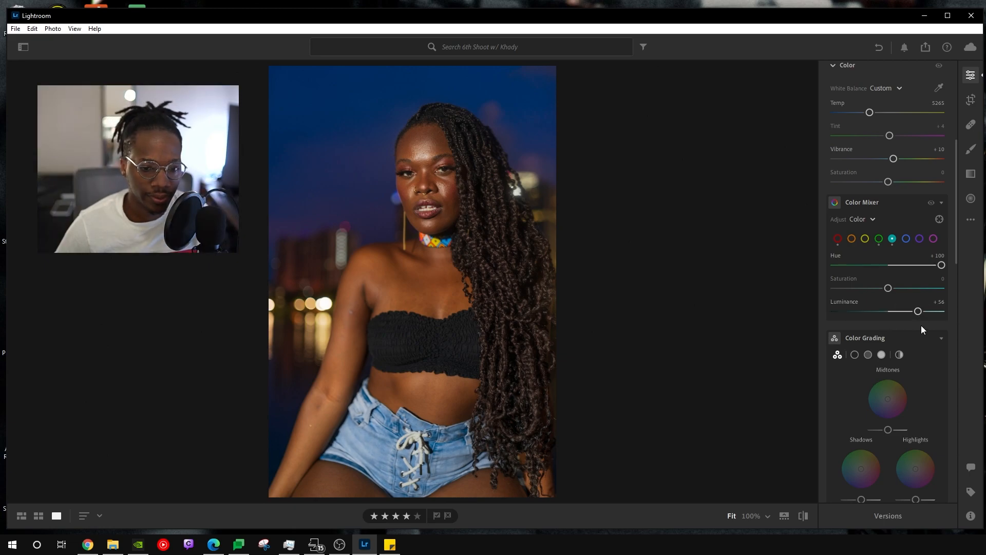
Set the blues' Hue to -20 and the purples' Hue to -100 after trying higher values for both.
{"action": "left_click", "coordinate": [906, 238]}
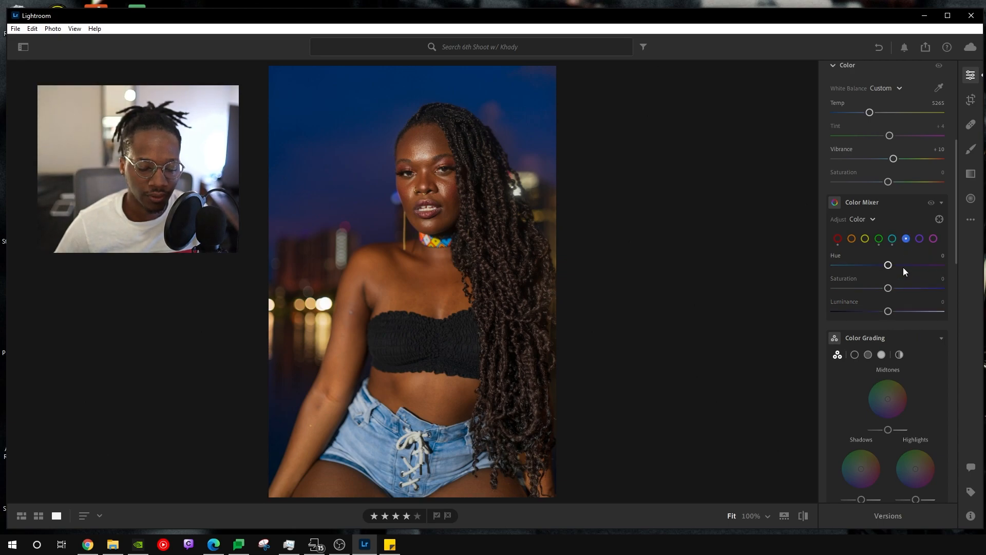
{"action": "mouse_move", "coordinate": [889, 266]}
{"action": "left_mouse_down"}
{"action": "mouse_move", "coordinate": [839, 266]}
{"action": "mouse_move", "coordinate": [880, 269]}
{"action": "left_mouse_up"}
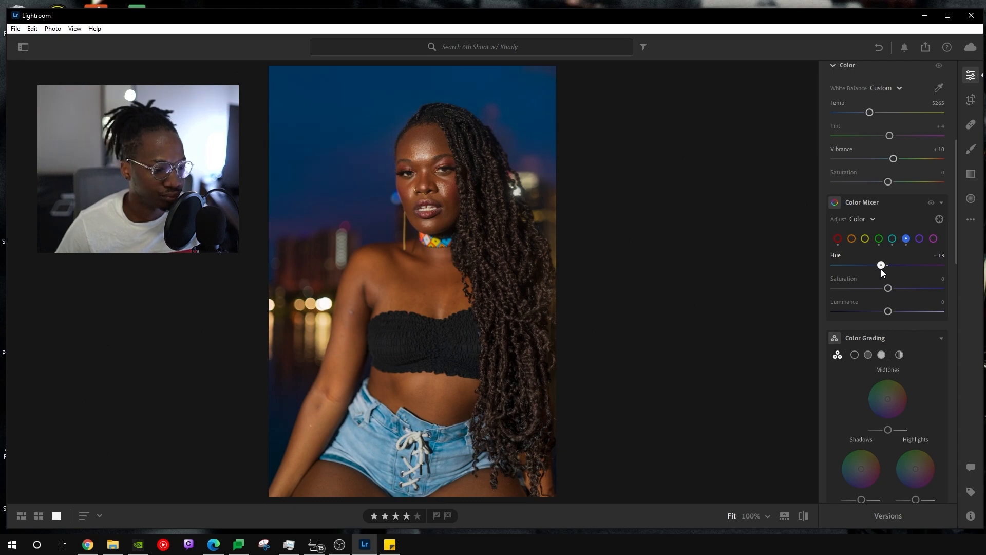
{"action": "left_click_drag", "start_coordinate": [859, 269], "coordinate": [965, 279]}
{"action": "double_click", "coordinate": [837, 266]}
{"action": "left_click", "coordinate": [919, 238]}
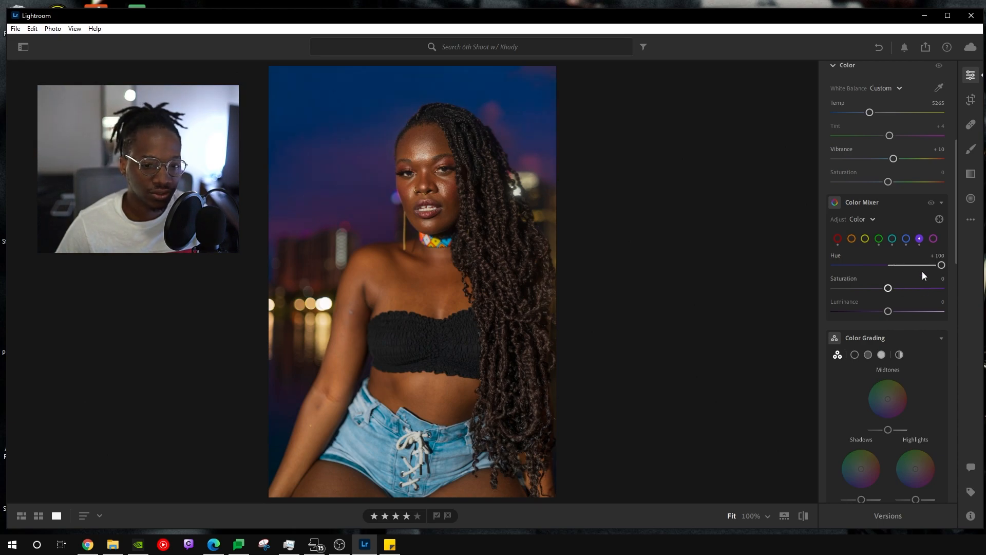
{"action": "left_click_drag", "start_coordinate": [941, 266], "coordinate": [834, 266]}
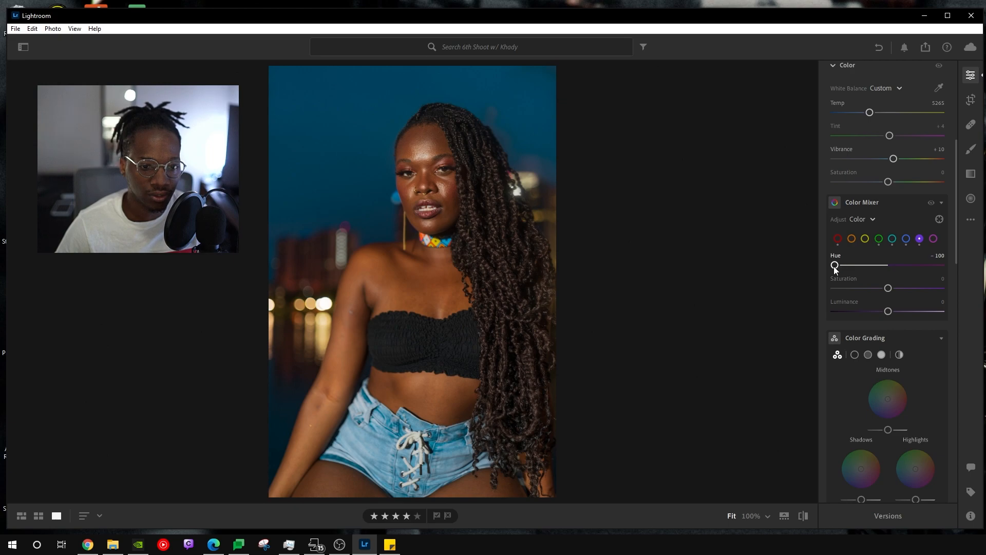
Try a lower blue Hue and a reset to 0, and undo back to a Hue of -20.
{"action": "left_click", "coordinate": [906, 239]}
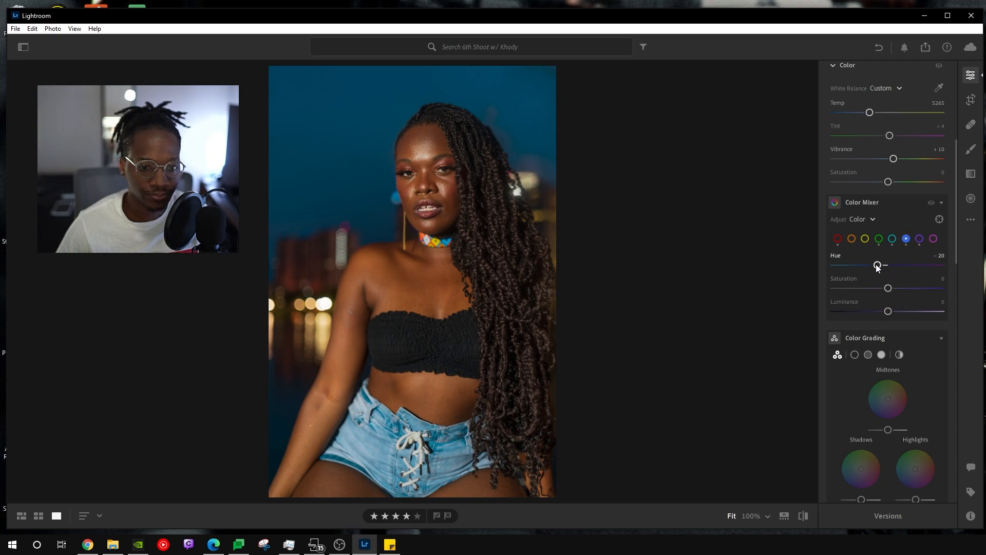
{"action": "left_click_drag", "start_coordinate": [877, 265], "coordinate": [834, 265]}
{"action": "double_click", "coordinate": [839, 255]}
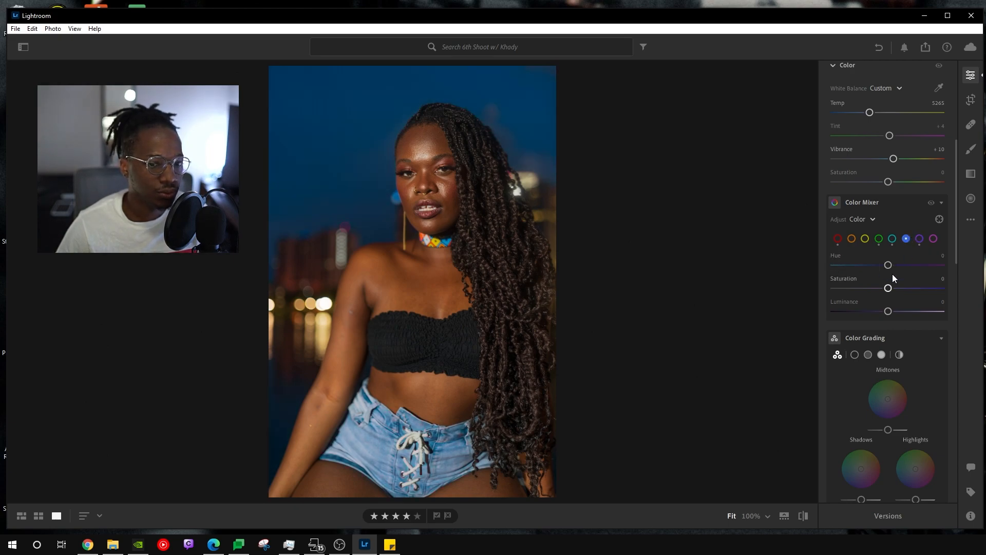
{"action": "key", "text": "ctrl+z"}
{"action": "key", "text": "ctrl+z"}
{"action": "double_click", "coordinate": [832, 256]}
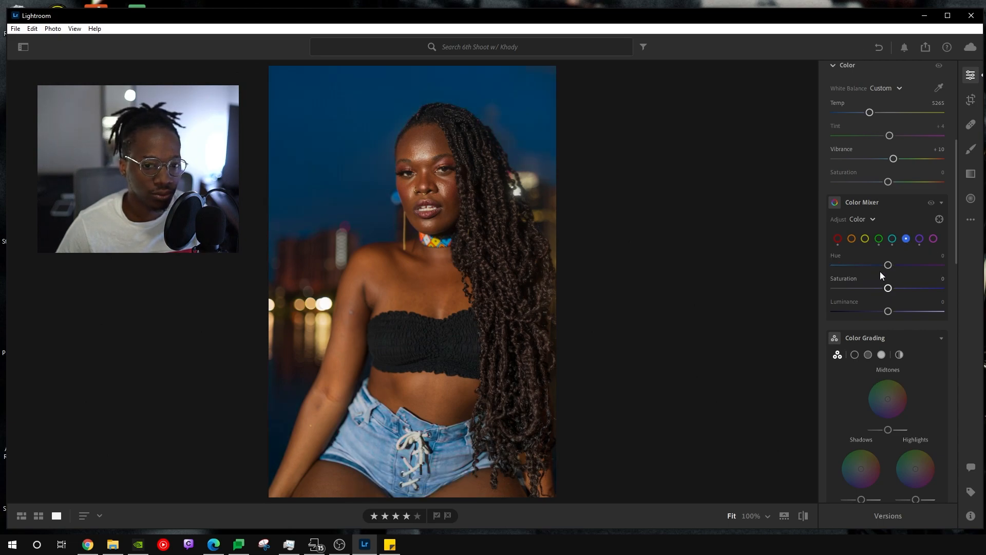
{"action": "key", "text": "ctrl+z"}
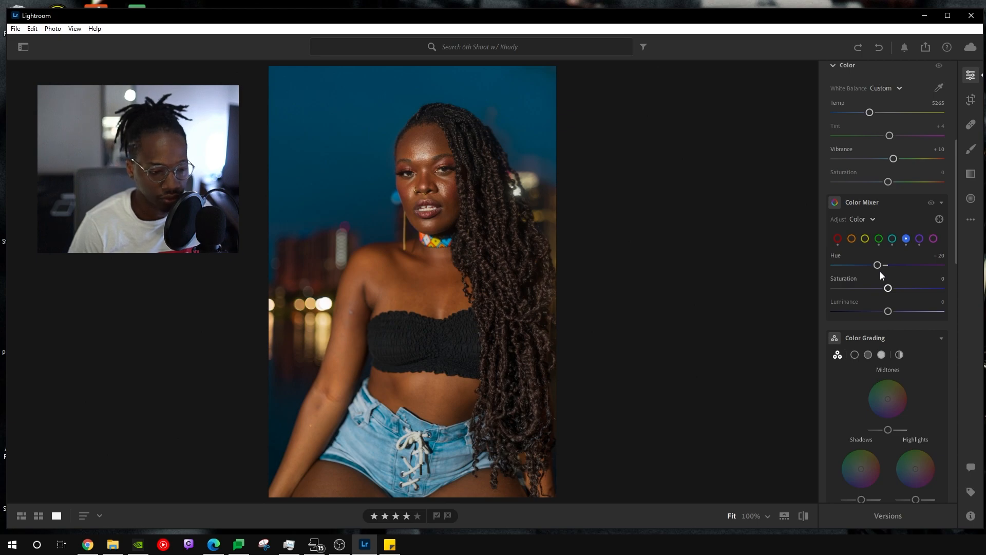
Compare the blues' Hue of -20 with the reset value by redoing and undoing the last change.
{"action": "key", "text": "ctrl+shift+z"}
{"action": "key", "text": "ctrl+z"}
{"action": "key", "text": "ctrl+shift+z"}
{"action": "key", "text": "ctrl+z"}
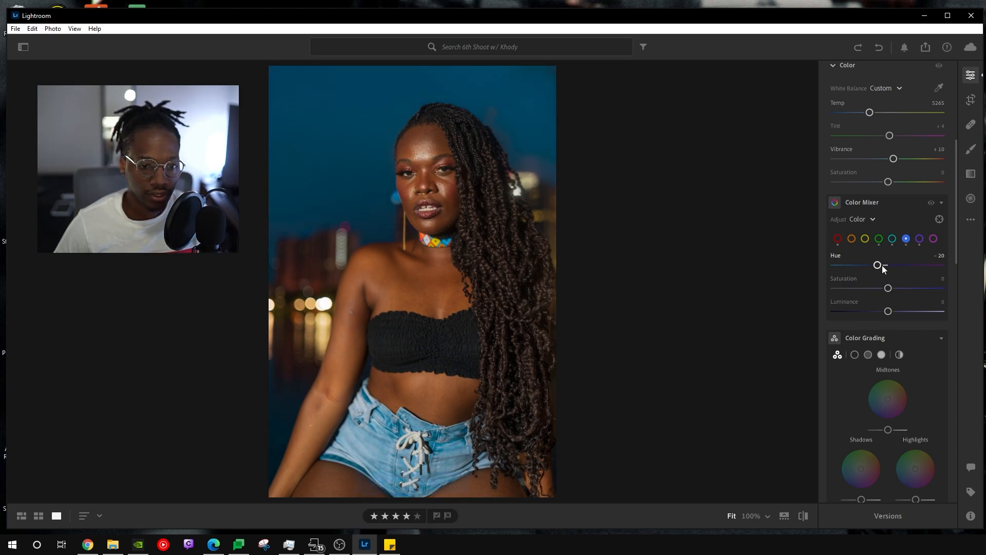
Try a Saturation of -100 for the purples and reset it to 0.
{"action": "left_click", "coordinate": [919, 238]}
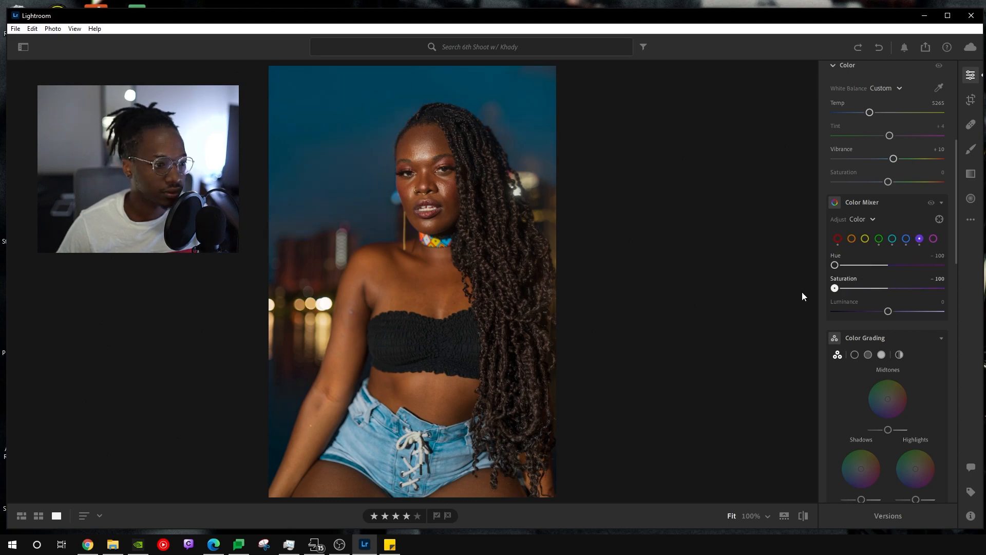
{"action": "double_click", "coordinate": [839, 280]}
{"action": "left_click_drag", "start_coordinate": [887, 288], "coordinate": [818, 295]}
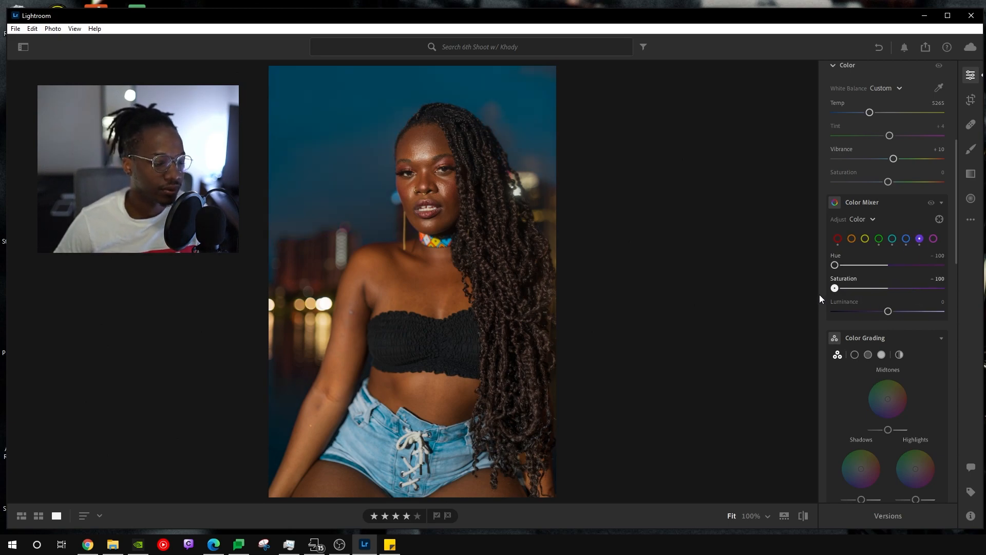
{"action": "double_click", "coordinate": [841, 278]}
{"action": "left_click_drag", "start_coordinate": [891, 290], "coordinate": [831, 290]}
{"action": "left_click", "coordinate": [835, 279]}
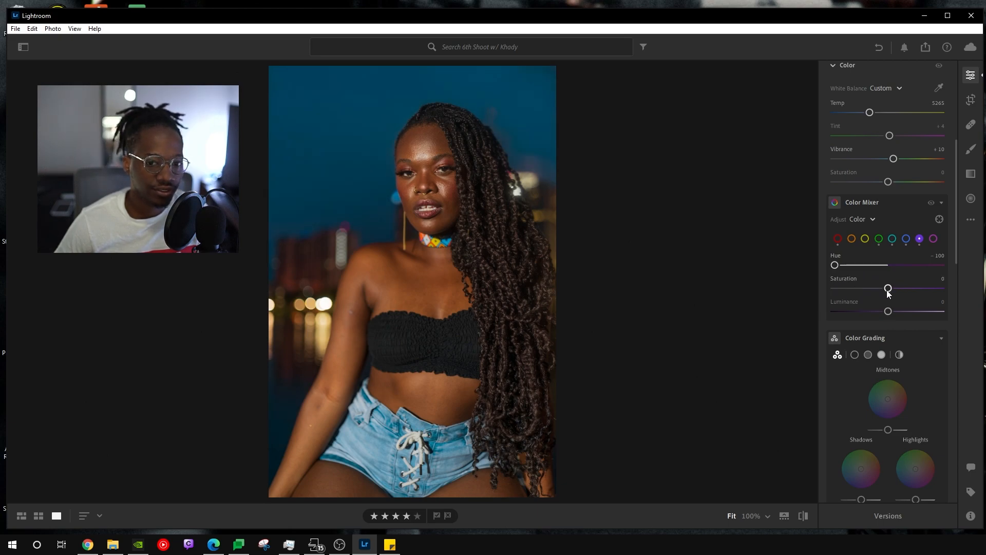
Set the magentas' Hue to +100 and compare the edited photo with the original.
{"action": "left_click", "coordinate": [932, 238]}
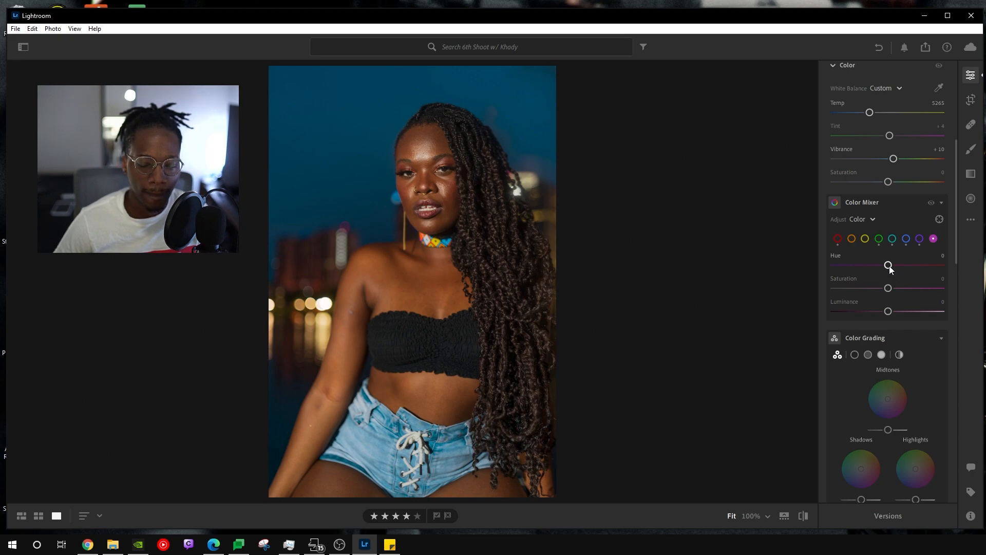
{"action": "left_click_drag", "start_coordinate": [888, 265], "coordinate": [948, 283]}
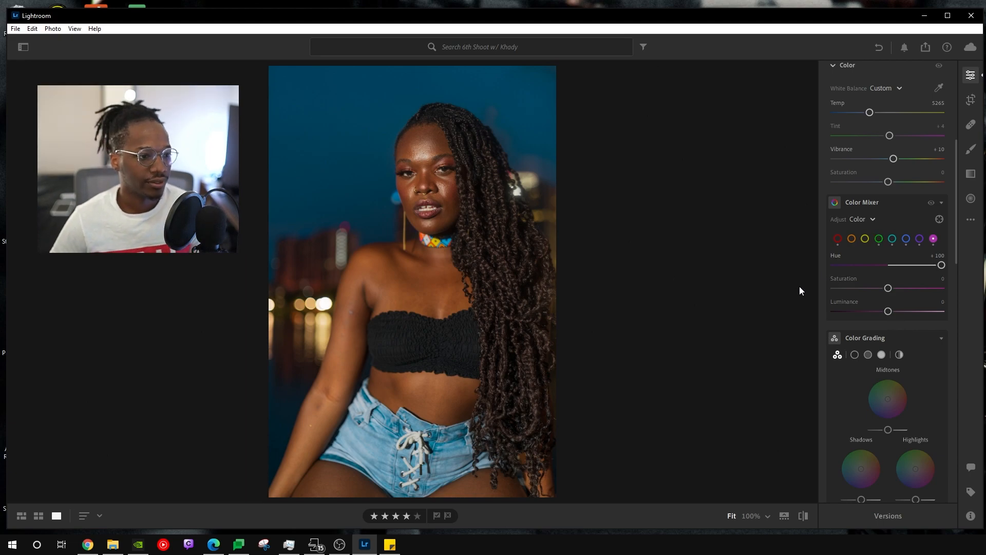
{"action": "key", "text": "backslash"}
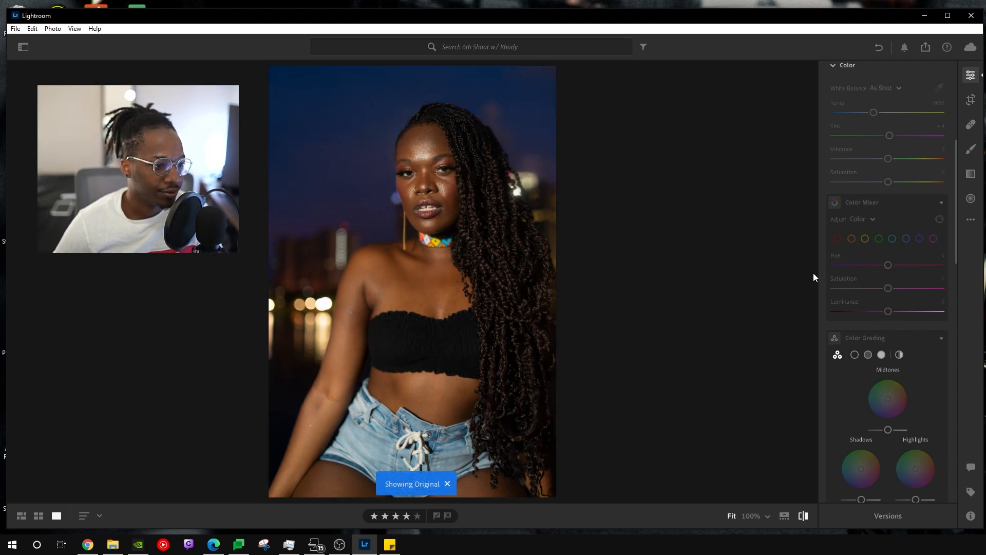
{"action": "key", "text": "backslash"}
{"action": "key", "text": "backslash"}
{"action": "key", "text": "backslash"}
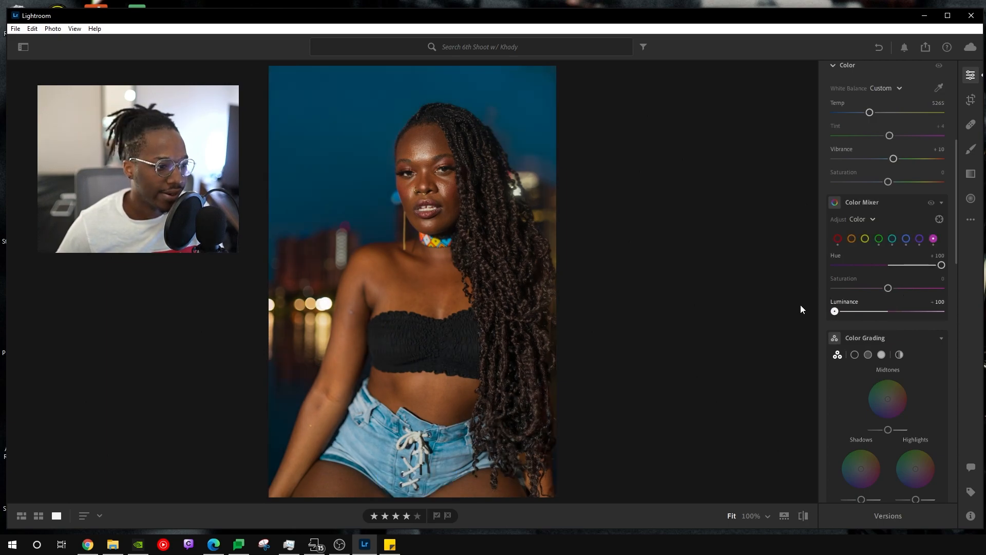
Set the Highlights to -12 in the Light settings.
{"action": "scroll", "coordinate": [890, 251], "scroll_direction": "up", "scroll_amount": 5}
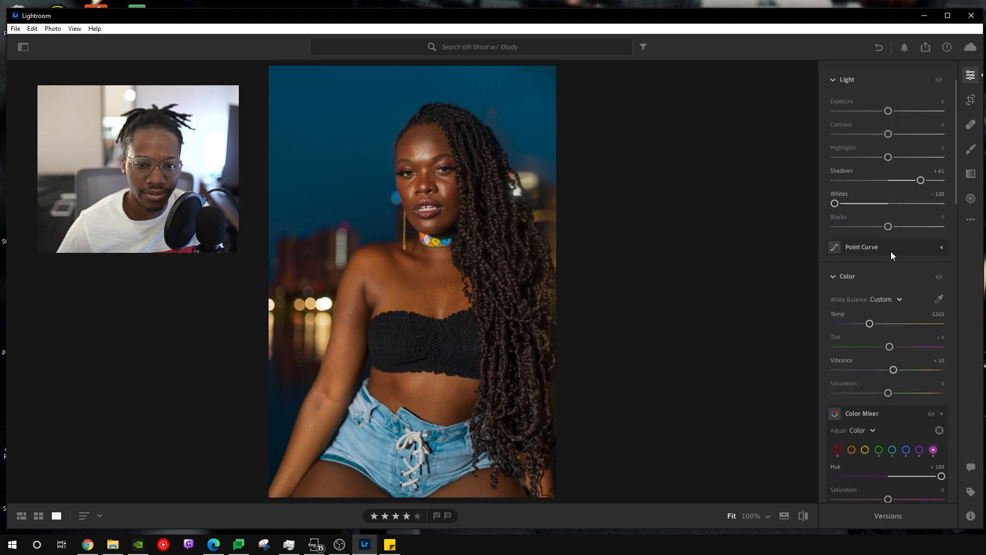
{"action": "mouse_move", "coordinate": [888, 225]}
{"action": "left_mouse_down"}
{"action": "mouse_move", "coordinate": [870, 227]}
{"action": "mouse_move", "coordinate": [881, 226]}
{"action": "left_mouse_up"}
{"action": "double_click", "coordinate": [837, 216]}
{"action": "left_click", "coordinate": [838, 215]}
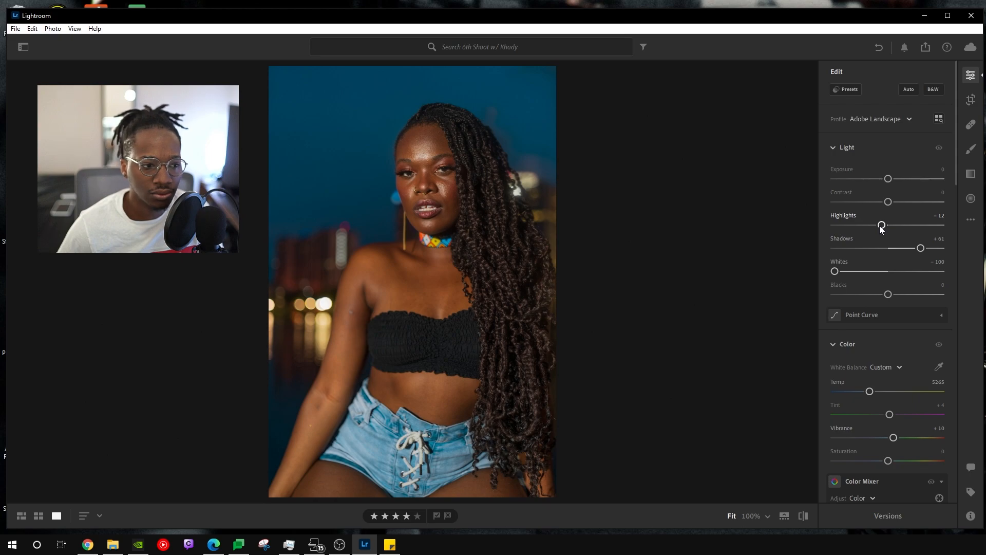
Compare Highlights at 0 and -12 by resetting, undoing and redoing the change, ending at -12.
{"action": "left_click", "coordinate": [839, 215]}
{"action": "key", "text": "ctrl+z"}
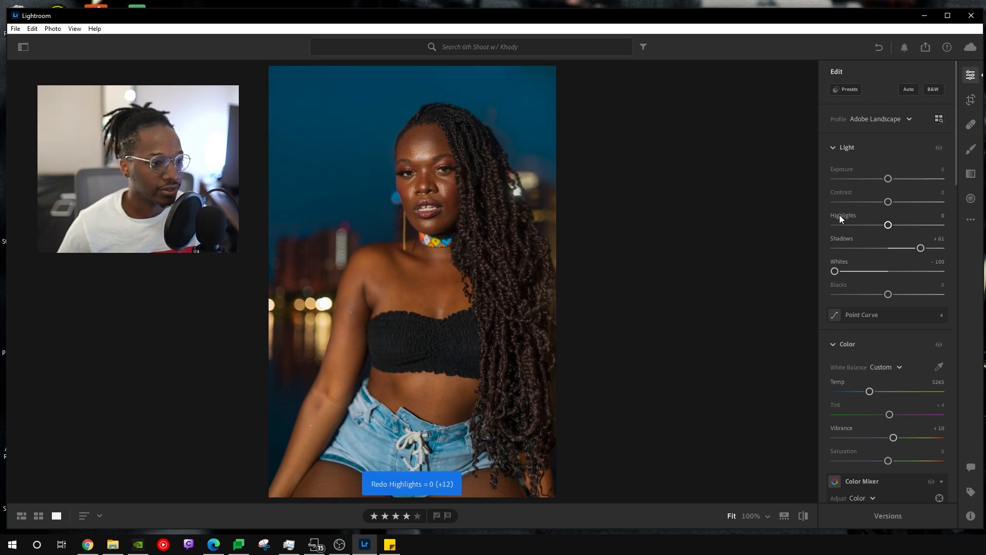
{"action": "key", "text": "ctrl+y"}
{"action": "key", "text": "ctrl+z"}
{"action": "key", "text": "ctrl+y"}
{"action": "key", "text": "ctrl+y"}
{"action": "key", "text": "ctrl+z"}
{"action": "key", "text": "ctrl+y"}
{"action": "key", "text": "ctrl+z"}
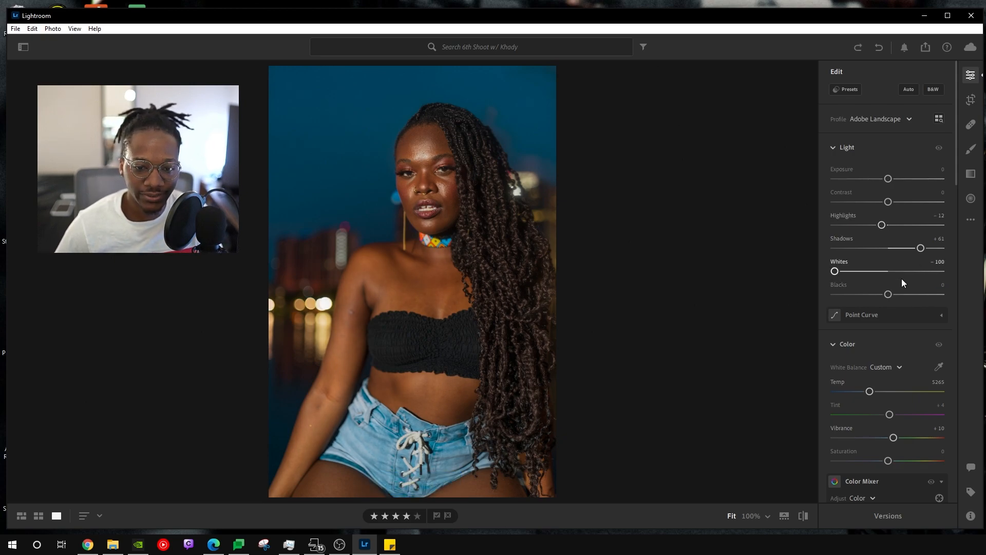
Tint the Color Grading highlights blue with Hue 234 and Saturation 66, comparing the photo with and without the tint.
{"action": "scroll", "coordinate": [888, 224], "scroll_direction": "down", "scroll_amount": 8}
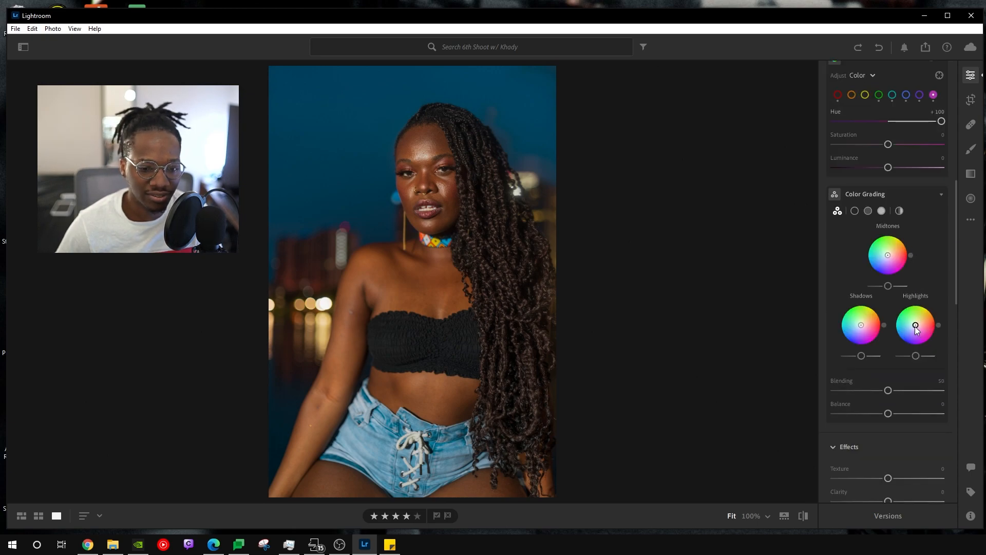
{"action": "left_click_drag", "start_coordinate": [916, 329], "coordinate": [904, 337]}
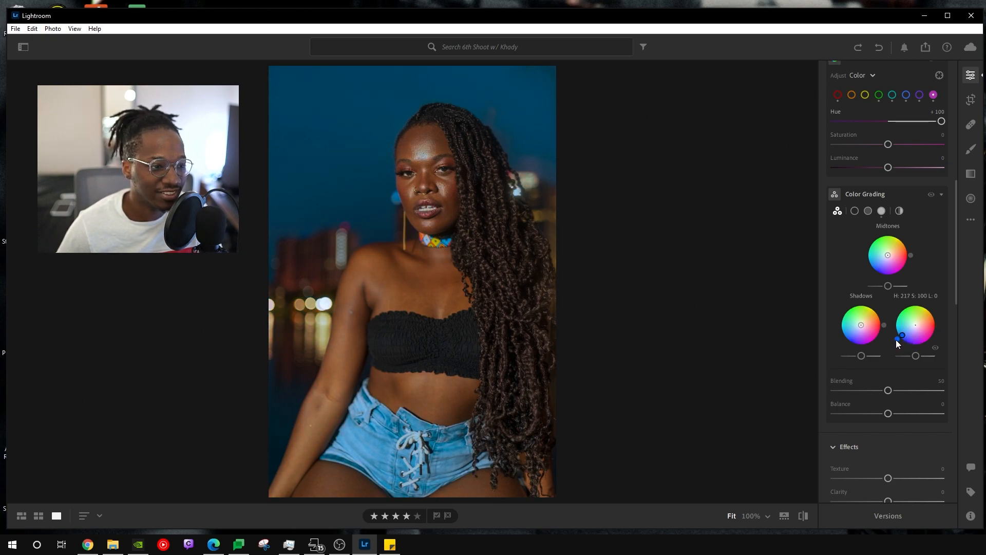
{"action": "left_click_drag", "start_coordinate": [899, 344], "coordinate": [902, 346]}
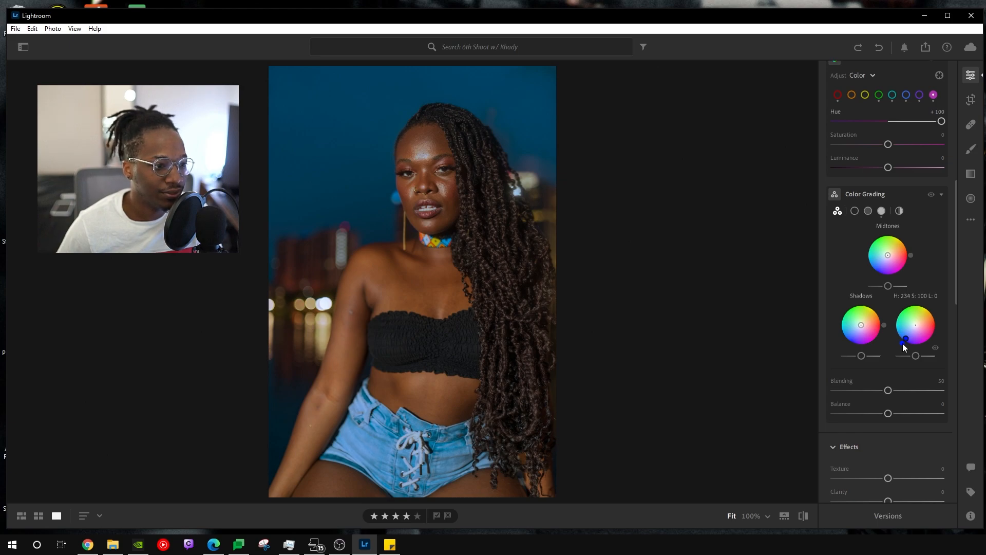
{"action": "mouse_move", "coordinate": [901, 343]}
{"action": "left_mouse_down"}
{"action": "mouse_move", "coordinate": [919, 324]}
{"action": "mouse_move", "coordinate": [919, 341]}
{"action": "left_mouse_up"}
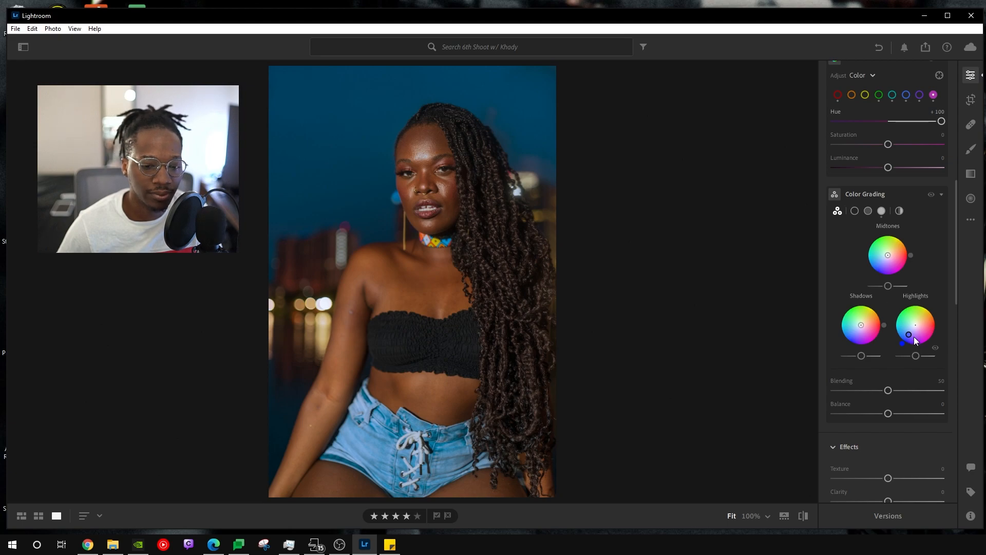
{"action": "left_click", "coordinate": [935, 346]}
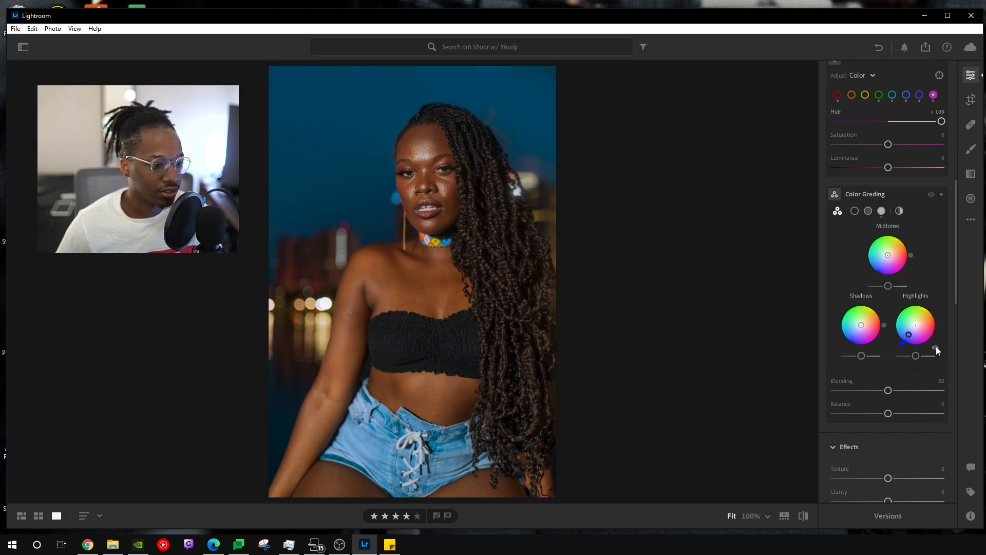
{"action": "left_click", "coordinate": [935, 346]}
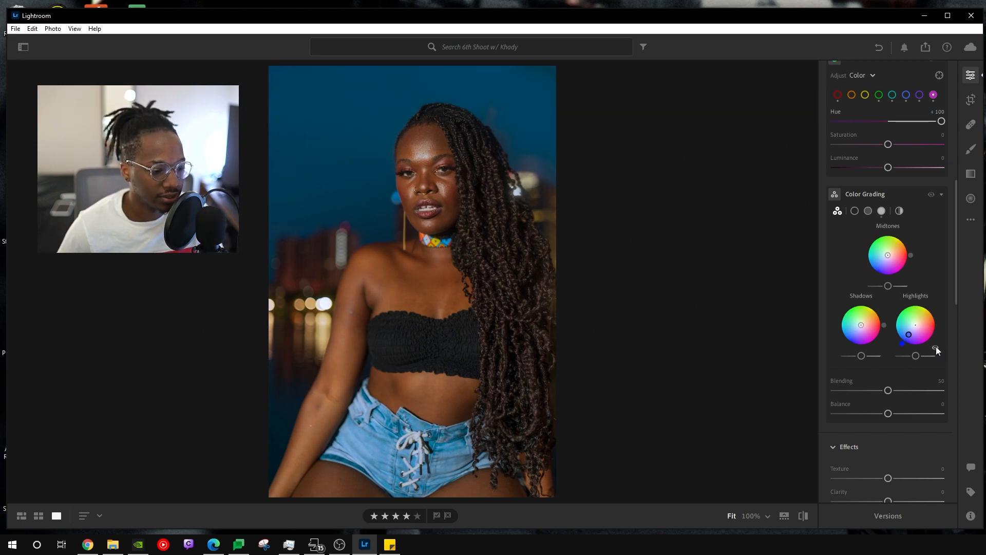
{"action": "left_click", "coordinate": [936, 346]}
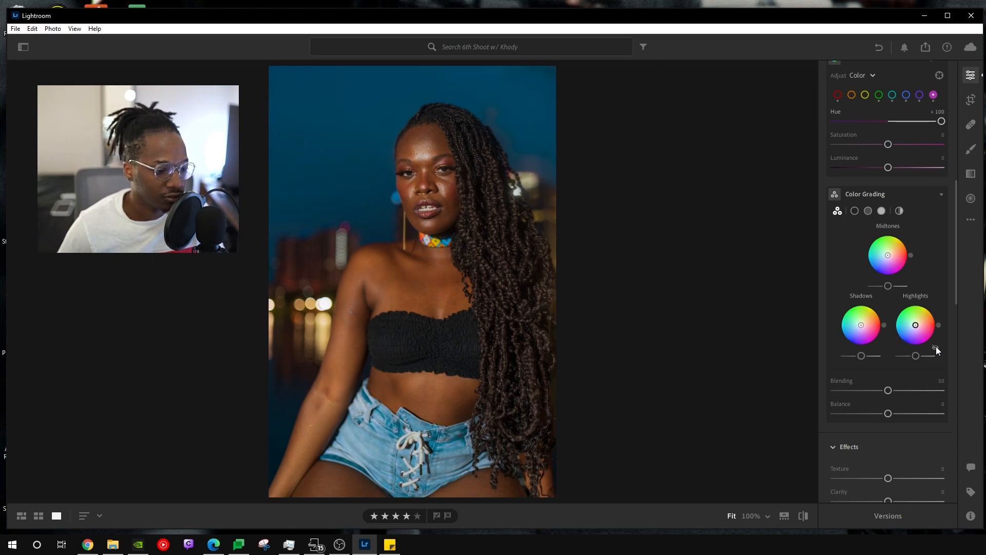
Try resetting the white balance Temp and undo back to 5265, keeping the blue highlight tint.
{"action": "scroll", "coordinate": [898, 288], "scroll_direction": "up", "scroll_amount": 4}
{"action": "double_click", "coordinate": [834, 169]}
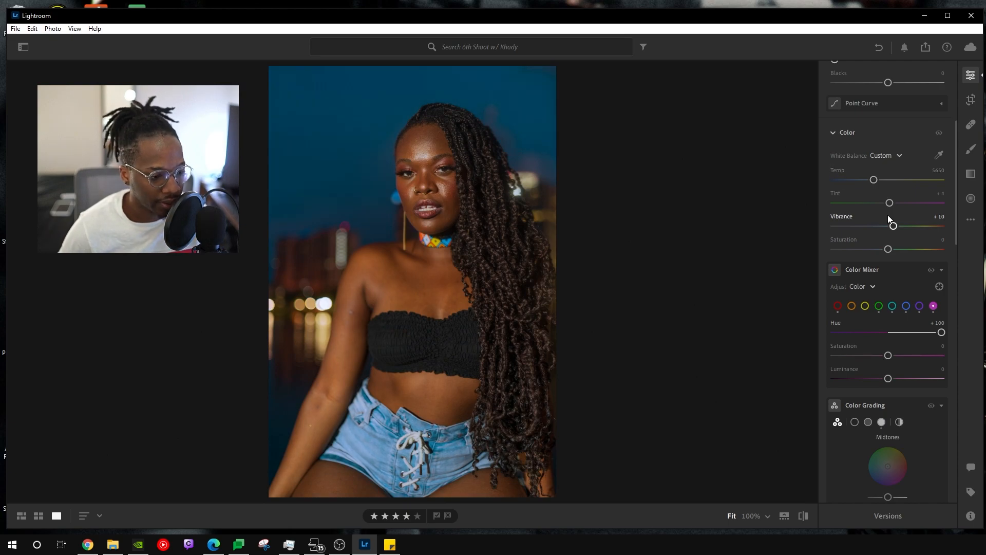
{"action": "key", "text": "ctrl+z"}
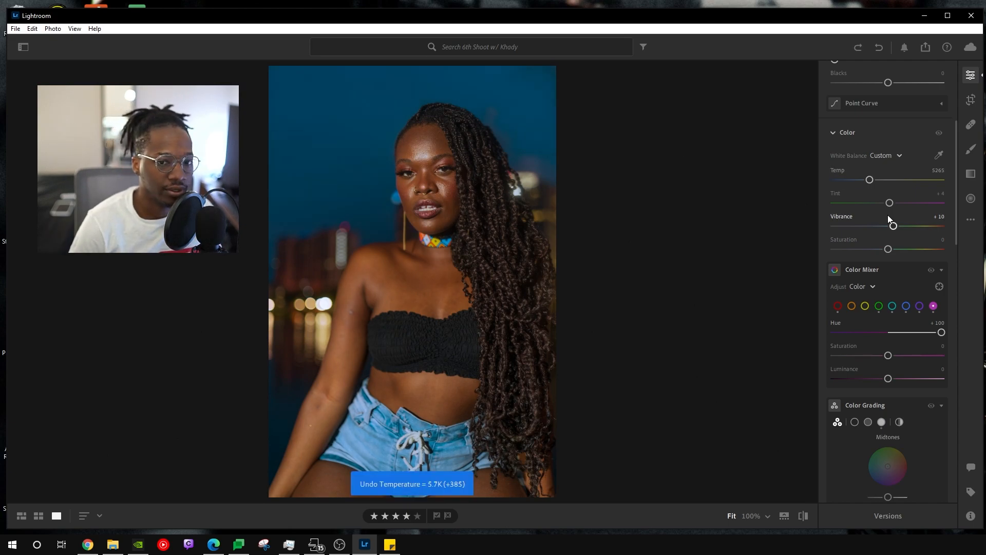
{"action": "key", "text": "ctrl+z"}
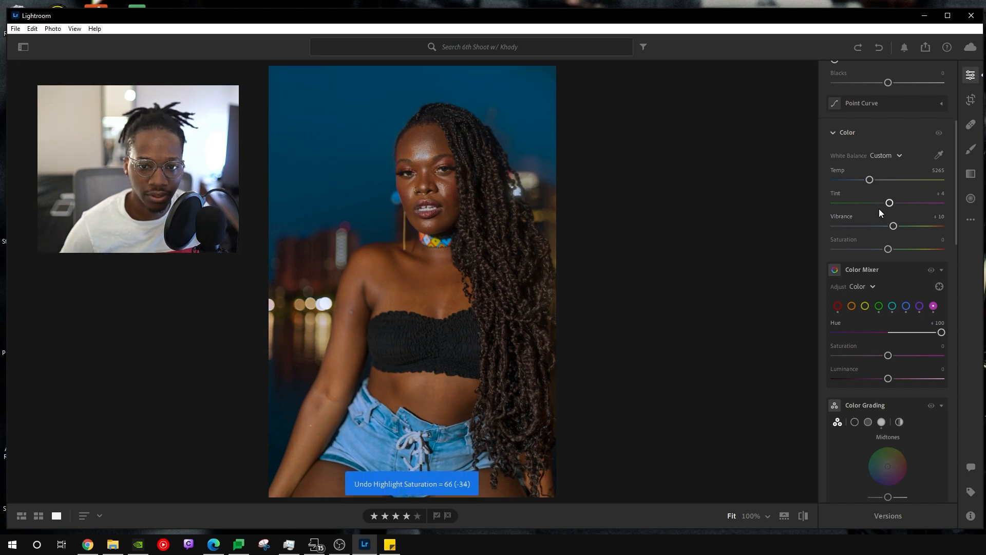
{"action": "key", "text": "ctrl+z"}
Raise the Luminance of the highlights in Color Grading.
{"action": "scroll", "coordinate": [880, 209], "scroll_direction": "down", "scroll_amount": 4}
{"action": "mouse_move", "coordinate": [917, 357]}
{"action": "left_mouse_down"}
{"action": "mouse_move", "coordinate": [941, 364]}
{"action": "mouse_move", "coordinate": [919, 360]}
{"action": "left_mouse_up"}
{"action": "mouse_move", "coordinate": [923, 359]}
{"action": "left_mouse_down"}
{"action": "mouse_move", "coordinate": [938, 358]}
{"action": "mouse_move", "coordinate": [893, 357]}
{"action": "mouse_move", "coordinate": [957, 362]}
{"action": "mouse_move", "coordinate": [916, 359]}
{"action": "mouse_move", "coordinate": [926, 362]}
{"action": "left_mouse_up"}
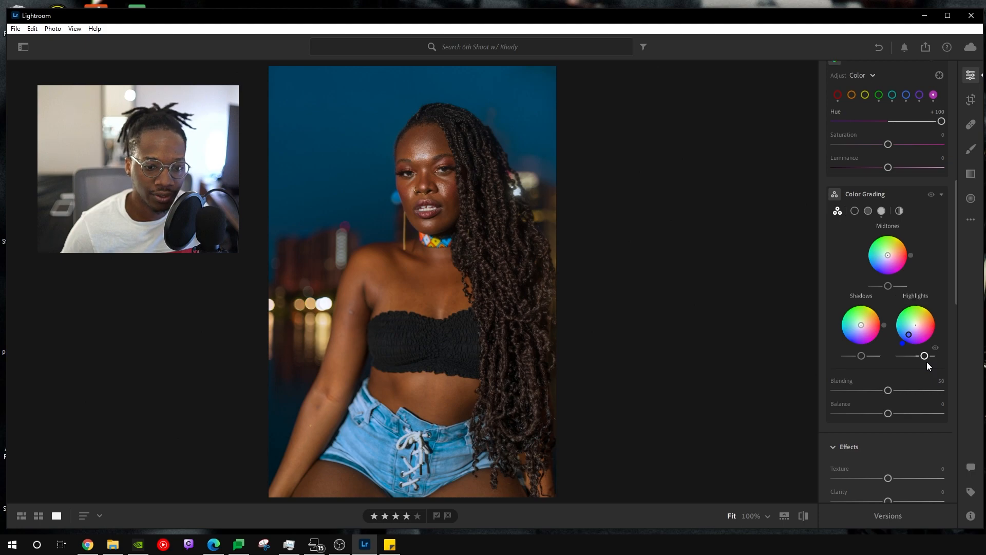
Tint the Color Grading shadows orange with Hue 36 and Saturation 21, comparing the photo with and without the tint.
{"action": "mouse_move", "coordinate": [862, 327]}
{"action": "left_mouse_down"}
{"action": "mouse_move", "coordinate": [870, 328]}
{"action": "mouse_move", "coordinate": [856, 337]}
{"action": "mouse_move", "coordinate": [872, 318]}
{"action": "mouse_move", "coordinate": [861, 325]}
{"action": "left_mouse_up"}
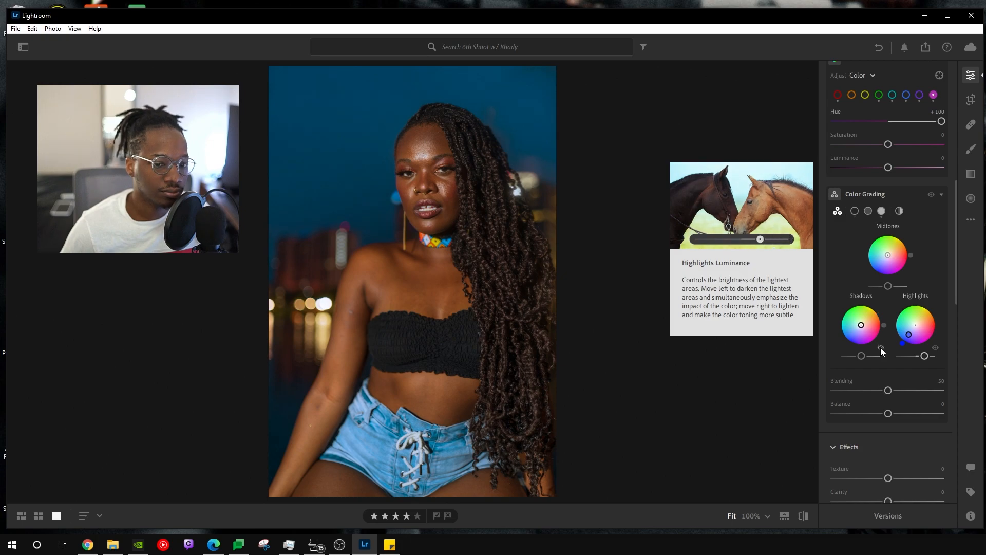
{"action": "left_click_drag", "start_coordinate": [863, 322], "coordinate": [865, 322]}
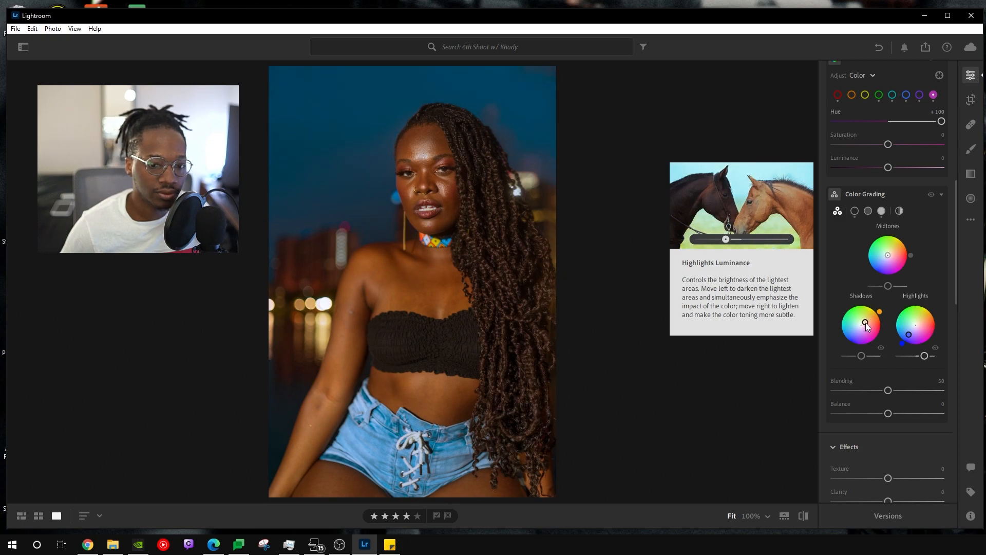
{"action": "left_click", "coordinate": [881, 346]}
{"action": "left_click", "coordinate": [881, 346]}
{"action": "left_click_drag", "start_coordinate": [864, 324], "coordinate": [860, 324]}
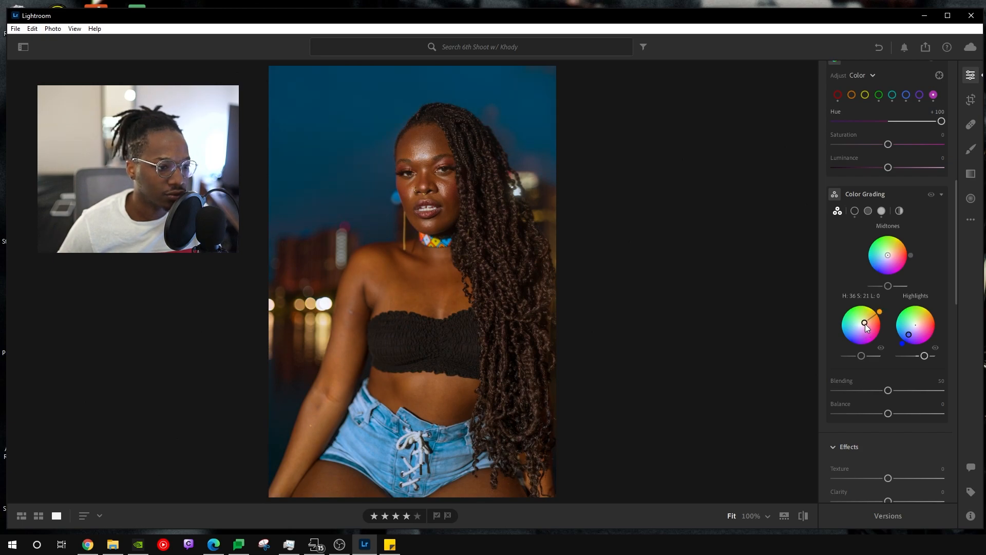
{"action": "left_click", "coordinate": [880, 347]}
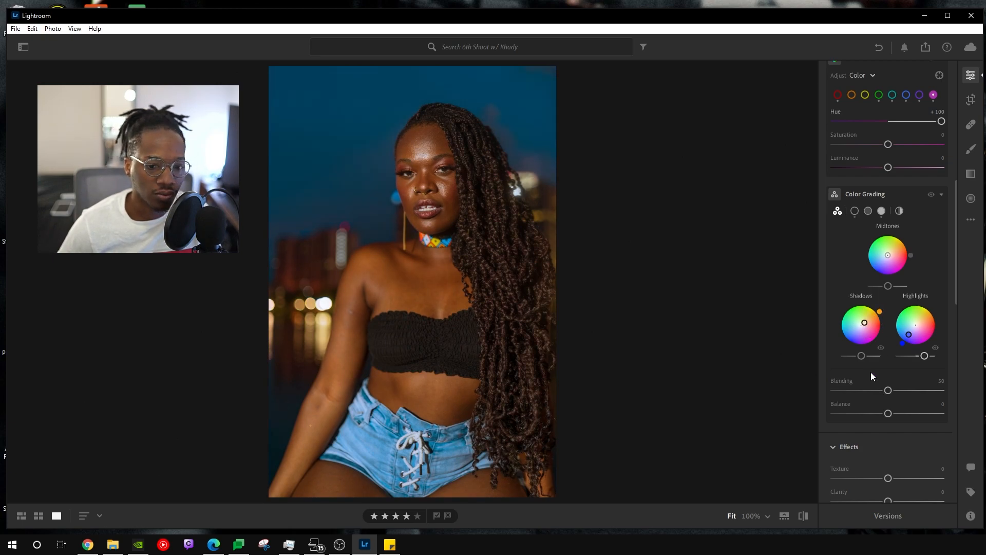
Lower the Luminance of the Color Grading shadows slightly after trying -25, and compare with the shadow grading off.
{"action": "mouse_move", "coordinate": [874, 356]}
{"action": "left_mouse_down"}
{"action": "mouse_move", "coordinate": [850, 359]}
{"action": "mouse_move", "coordinate": [859, 356]}
{"action": "left_mouse_up"}
{"action": "left_click", "coordinate": [882, 347]}
{"action": "left_click", "coordinate": [858, 356]}
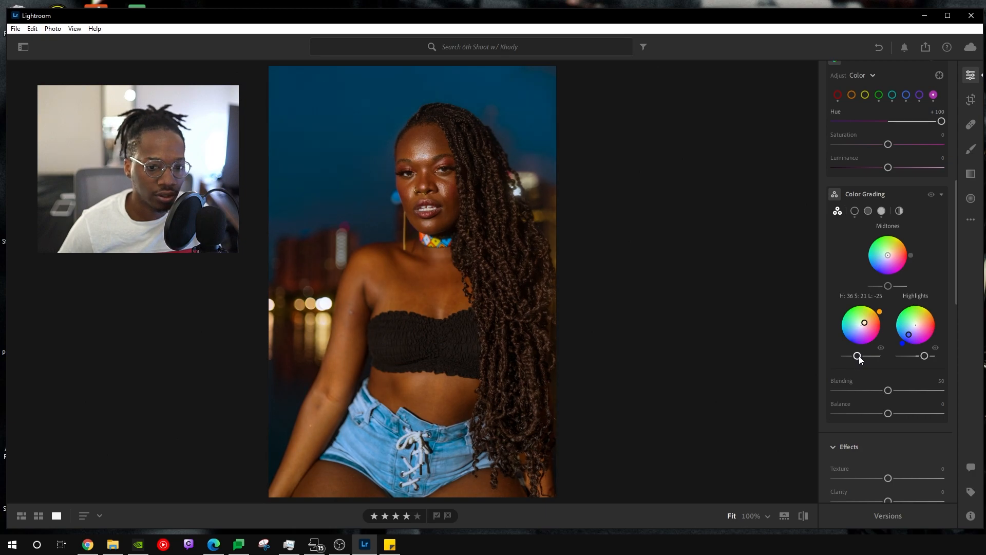
{"action": "left_click", "coordinate": [880, 347]}
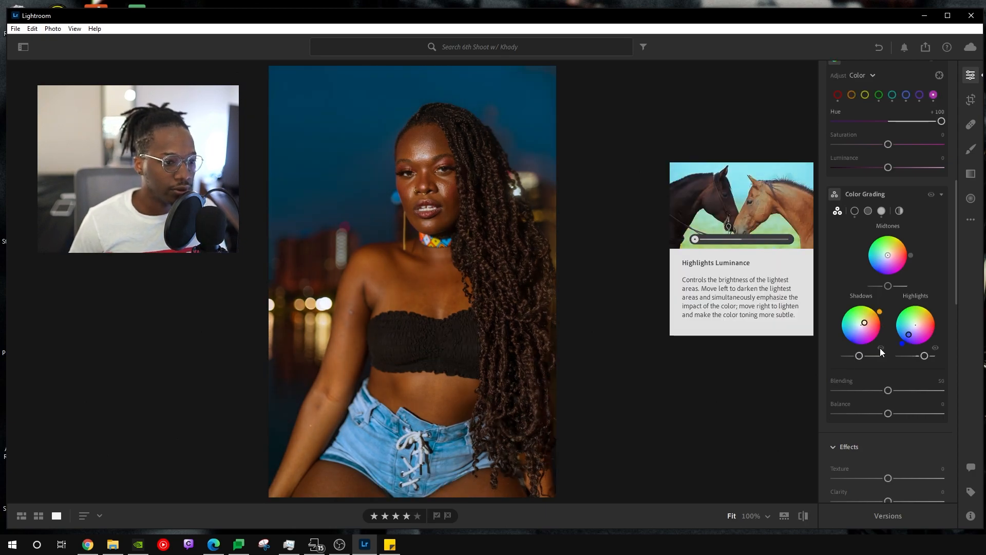
{"action": "left_click", "coordinate": [879, 347]}
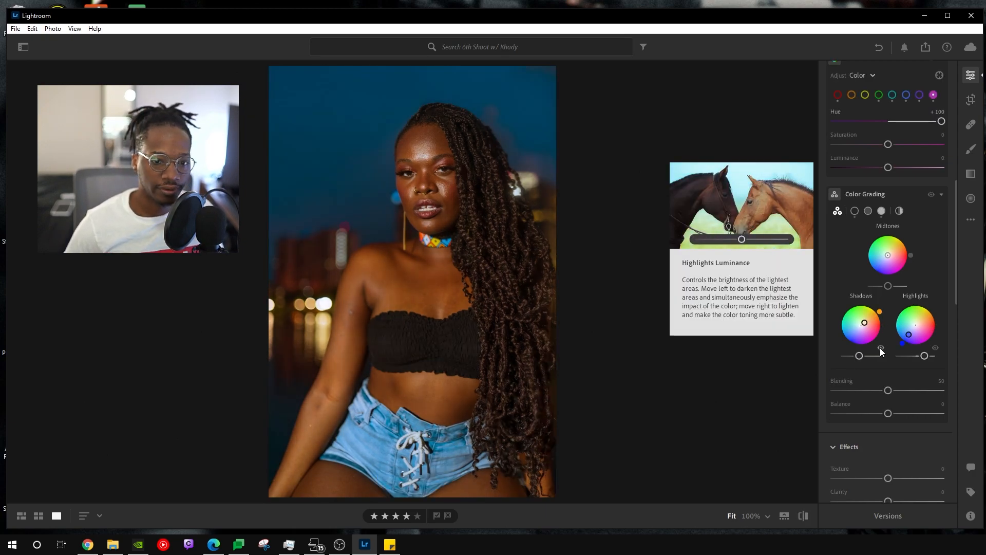
Tint the Color Grading midtones blue with Hue 218 and Saturation 15 after trying orange, and raise their Luminance slightly.
{"action": "mouse_move", "coordinate": [887, 254]}
{"action": "left_mouse_down"}
{"action": "mouse_move", "coordinate": [888, 268]}
{"action": "mouse_move", "coordinate": [876, 268]}
{"action": "mouse_move", "coordinate": [890, 235]}
{"action": "left_mouse_up"}
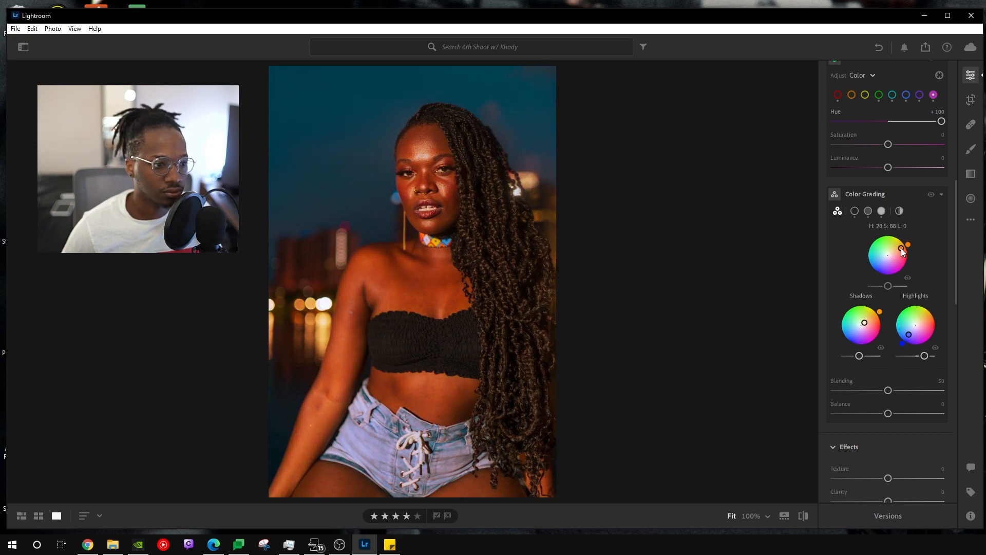
{"action": "left_click_drag", "start_coordinate": [888, 252], "coordinate": [886, 259]}
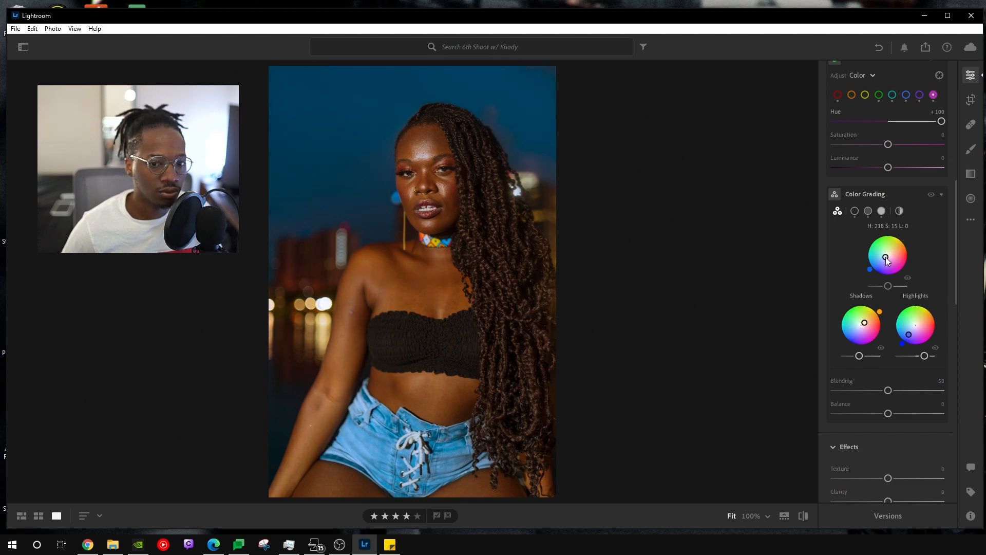
{"action": "left_click", "coordinate": [907, 278]}
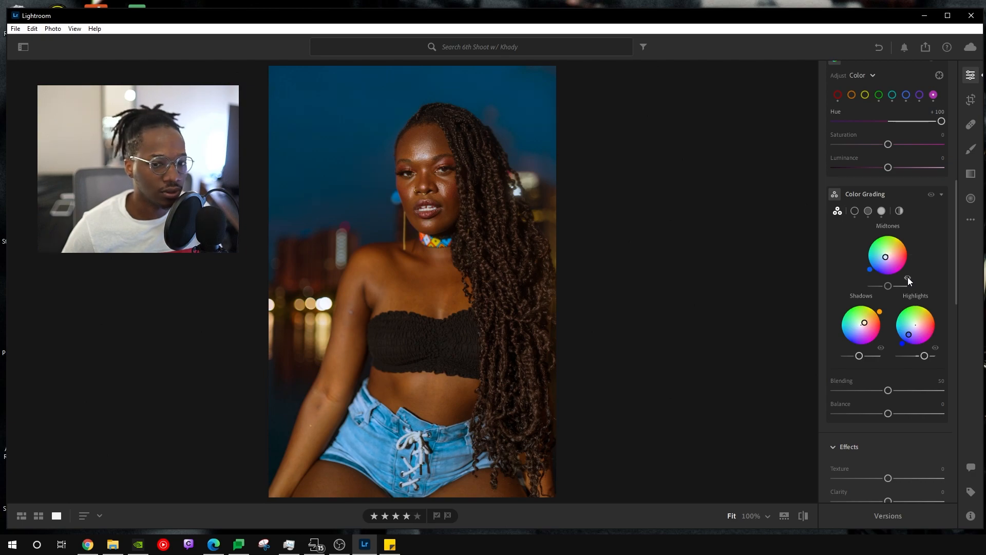
{"action": "left_click_drag", "start_coordinate": [886, 260], "coordinate": [883, 263]}
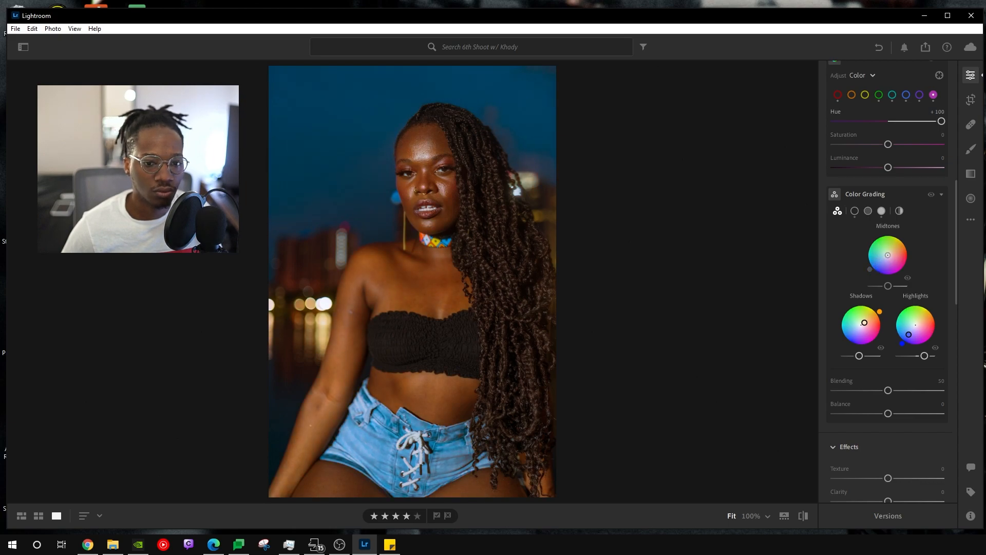
{"action": "key", "text": "ctrl+z"}
{"action": "mouse_move", "coordinate": [888, 286]}
{"action": "left_mouse_down"}
{"action": "mouse_move", "coordinate": [902, 287]}
{"action": "mouse_move", "coordinate": [893, 288]}
{"action": "left_mouse_up"}
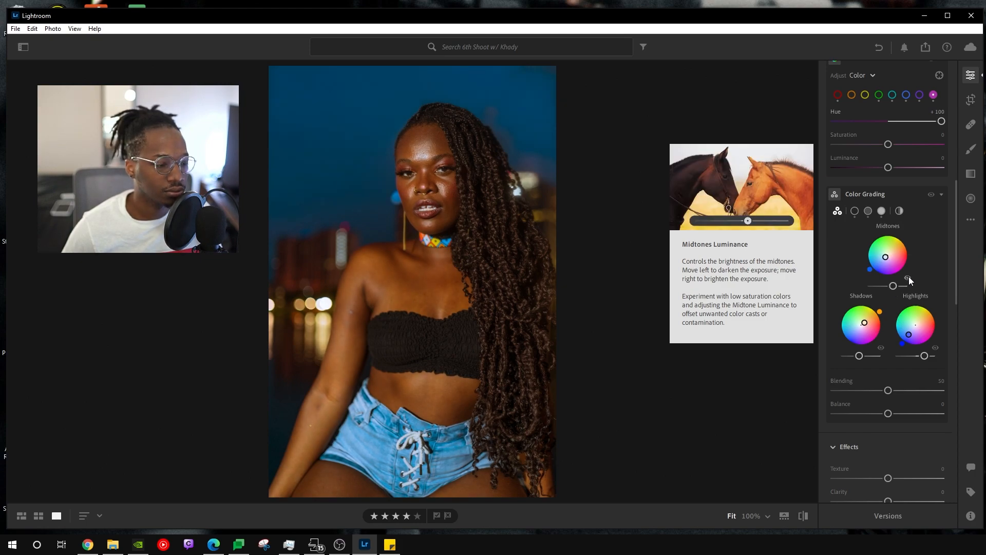
Compare the photo repeatedly with the whole Color Grading turned off and on.
{"action": "left_click", "coordinate": [931, 194]}
{"action": "left_click", "coordinate": [931, 194]}
{"action": "left_click", "coordinate": [931, 194]}
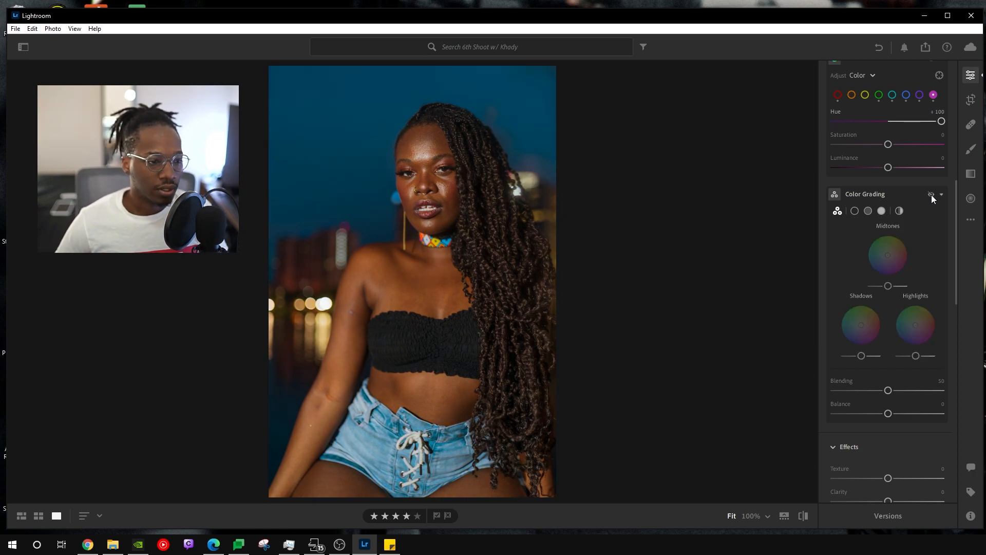
{"action": "left_click", "coordinate": [932, 195]}
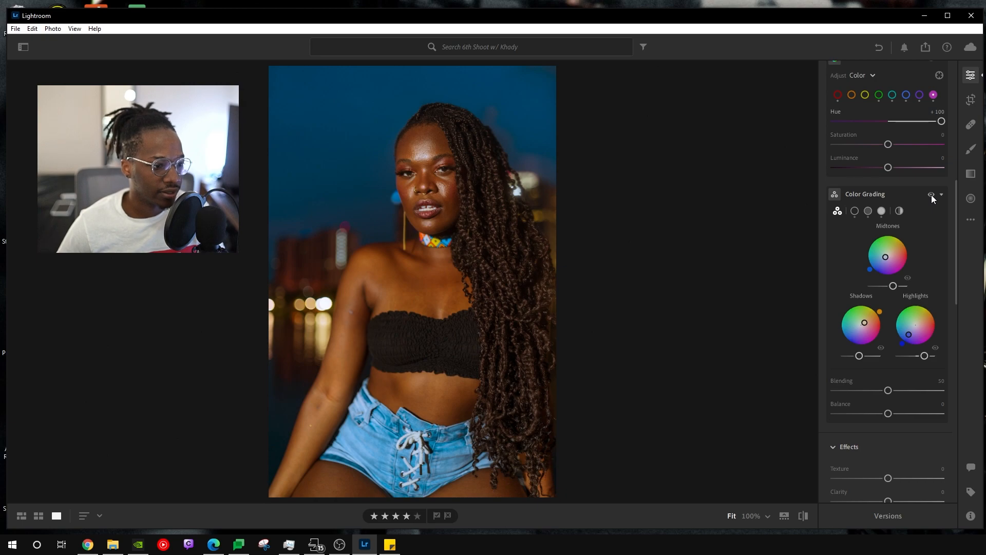
{"action": "left_click", "coordinate": [932, 195]}
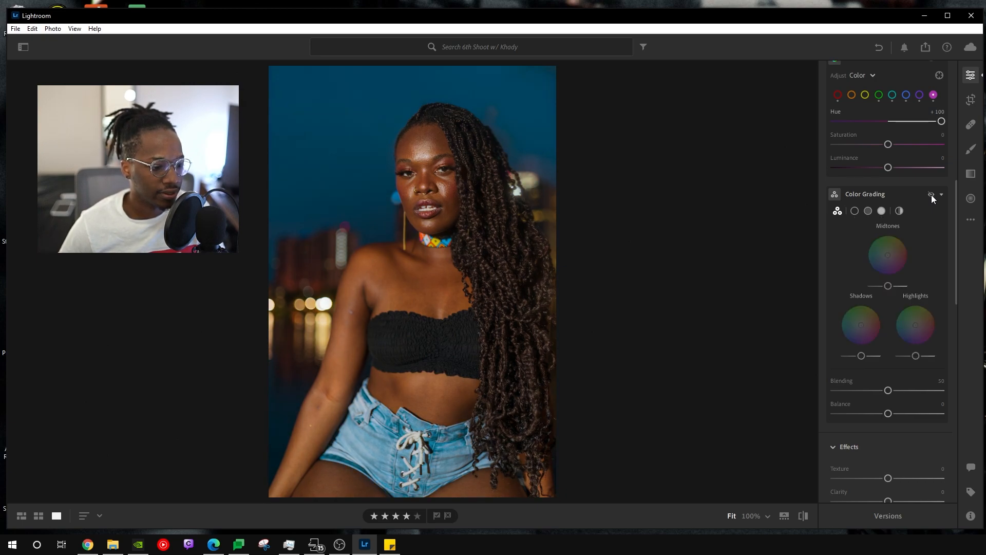
{"action": "left_click", "coordinate": [932, 195]}
{"action": "left_click", "coordinate": [932, 195]}
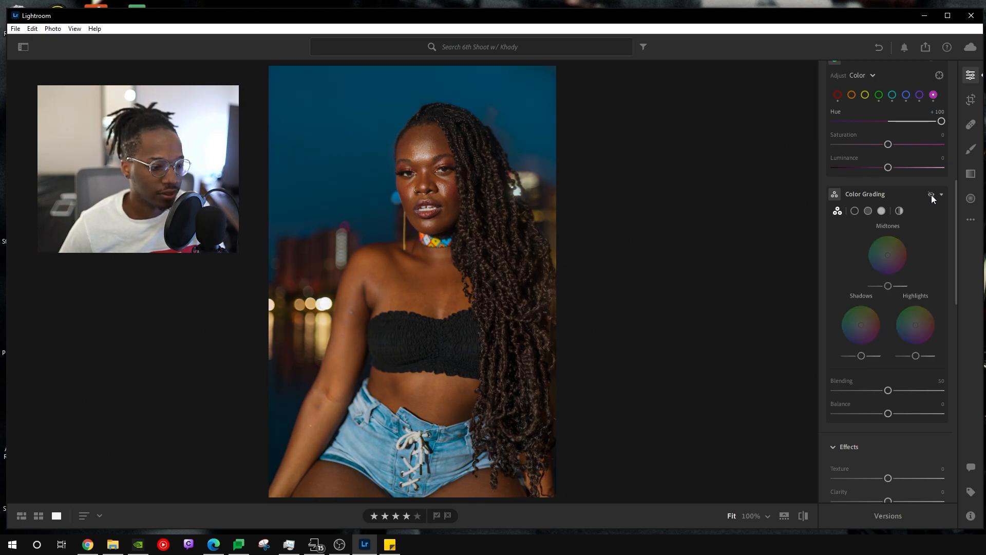
{"action": "left_click", "coordinate": [932, 195]}
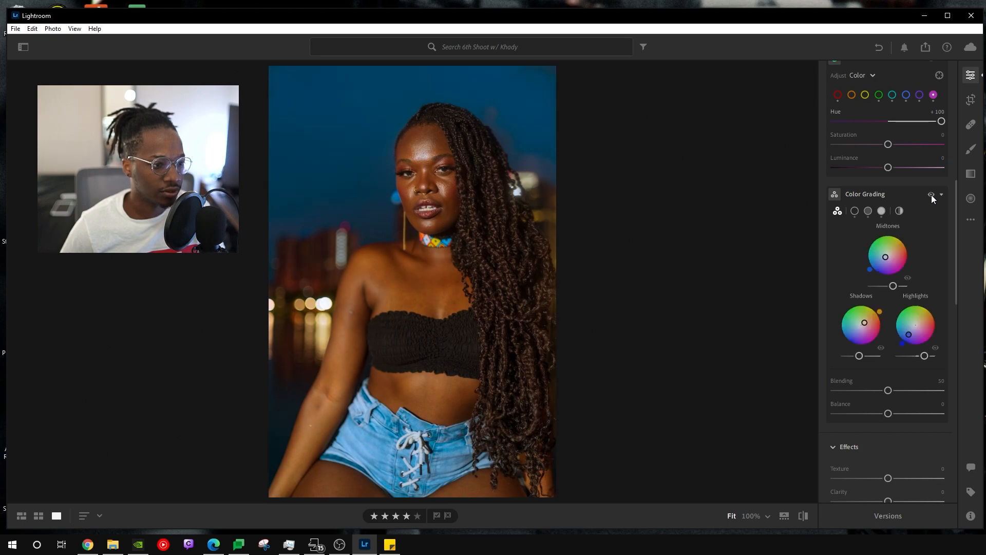
{"action": "left_click", "coordinate": [931, 195]}
{"action": "left_click", "coordinate": [932, 196]}
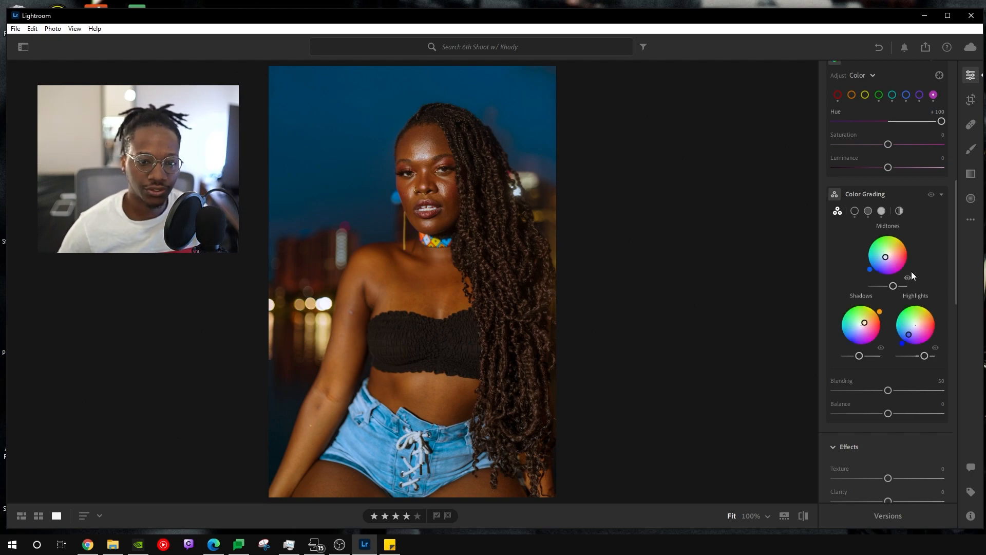
Set the Texture effect to +3 and Clarity to +2.
{"action": "scroll", "coordinate": [912, 270], "scroll_direction": "down", "scroll_amount": 2}
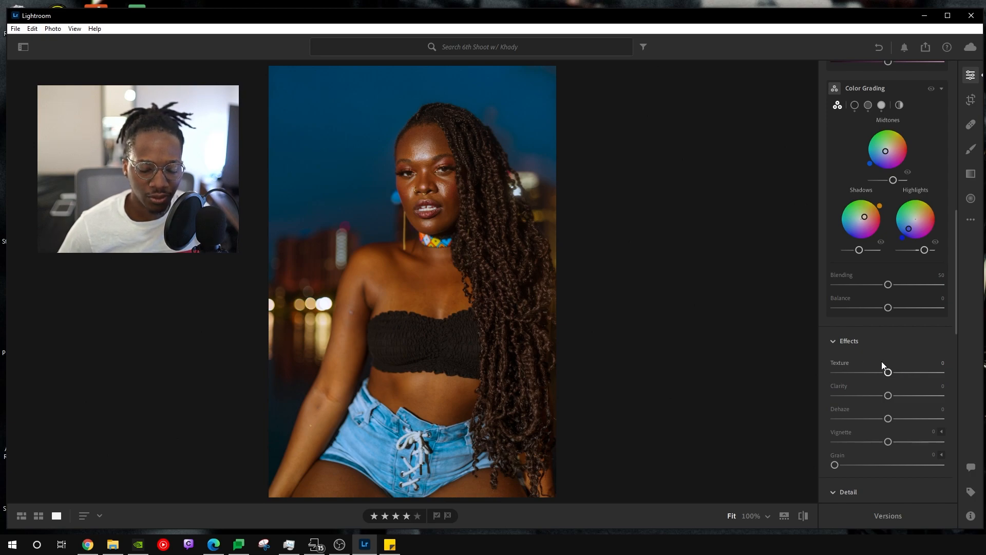
{"action": "left_click_drag", "start_coordinate": [888, 373], "coordinate": [889, 373]}
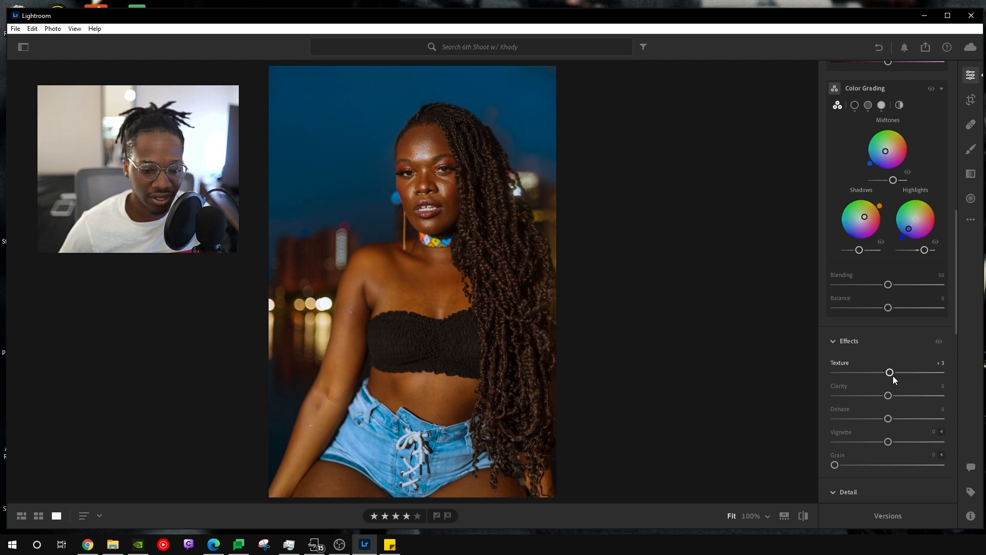
{"action": "mouse_move", "coordinate": [888, 396]}
{"action": "left_mouse_down"}
{"action": "mouse_move", "coordinate": [950, 401]}
{"action": "mouse_move", "coordinate": [889, 405]}
{"action": "left_mouse_up"}
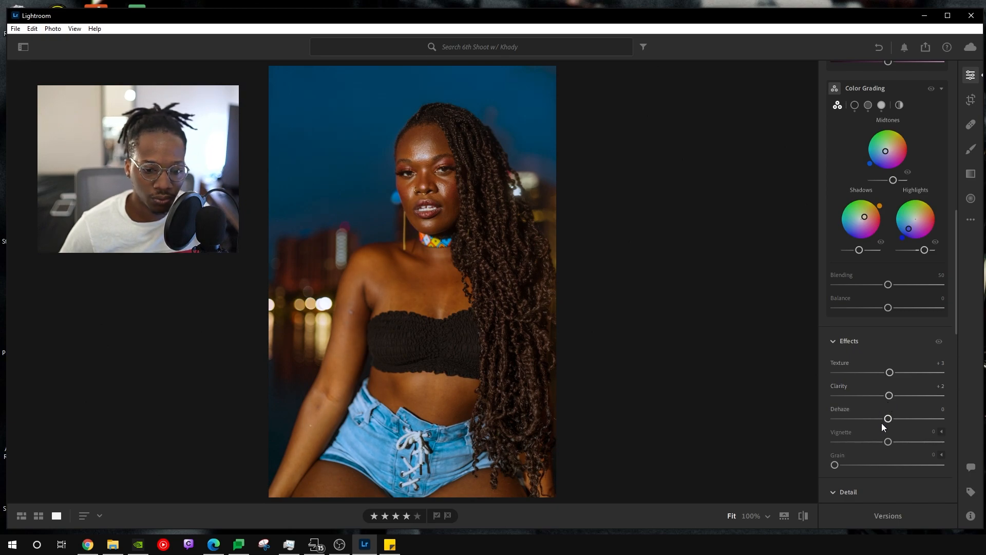
Set Dehaze to +1 after trying +32 with a Contrast of -63 and undoing both.
{"action": "mouse_move", "coordinate": [888, 418]}
{"action": "left_mouse_down"}
{"action": "mouse_move", "coordinate": [915, 425]}
{"action": "mouse_move", "coordinate": [904, 427]}
{"action": "left_mouse_up"}
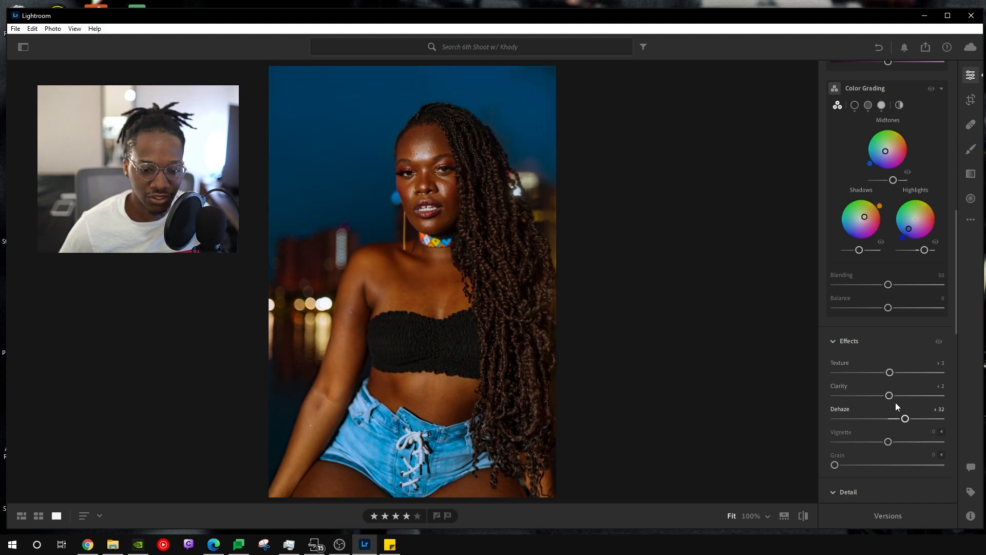
{"action": "scroll", "coordinate": [895, 402], "scroll_direction": "up", "scroll_amount": 15}
{"action": "left_click_drag", "start_coordinate": [861, 203], "coordinate": [852, 202]}
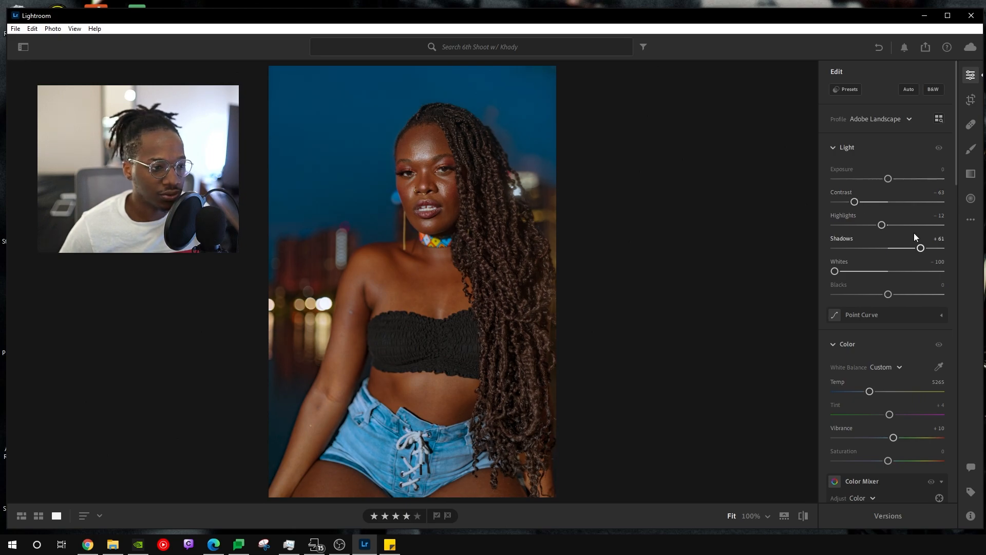
{"action": "key", "text": "ctrl+z"}
{"action": "scroll", "coordinate": [885, 257], "scroll_direction": "down", "scroll_amount": 8}
{"action": "scroll", "coordinate": [893, 359], "scroll_direction": "down", "scroll_amount": 4}
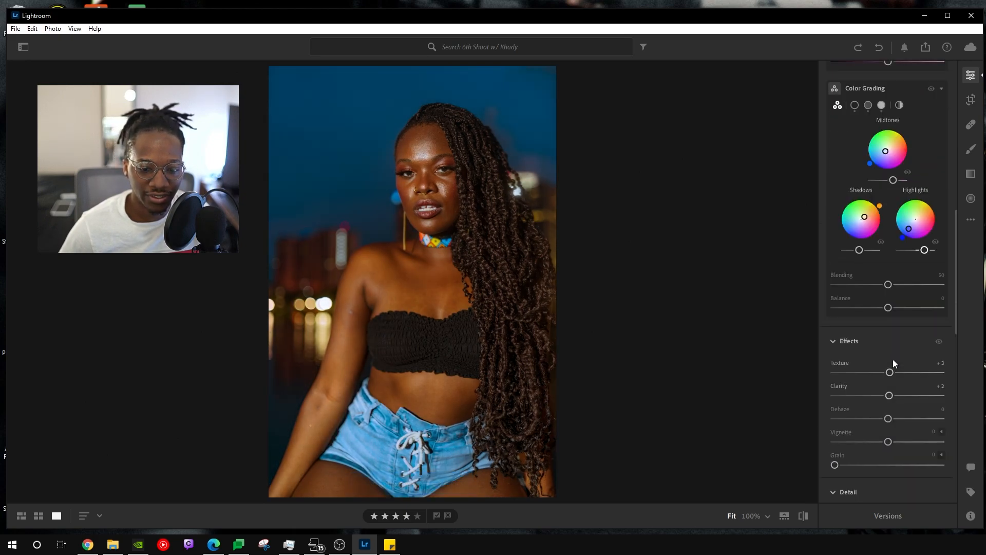
{"action": "left_click_drag", "start_coordinate": [889, 315], "coordinate": [890, 315]}
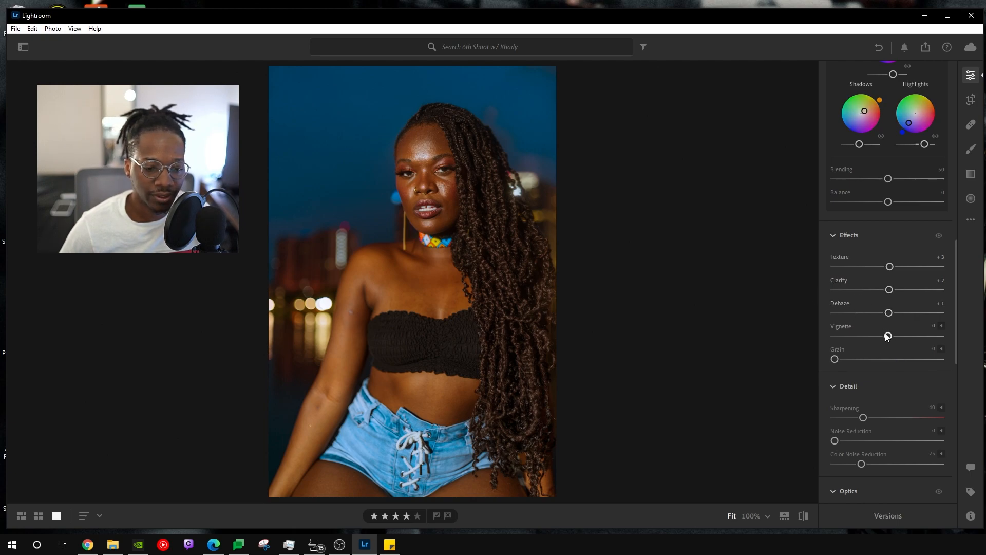
Try Grain at 100, check it close up on the face, and reset Grain to 0.
{"action": "left_click_drag", "start_coordinate": [835, 359], "coordinate": [941, 358]}
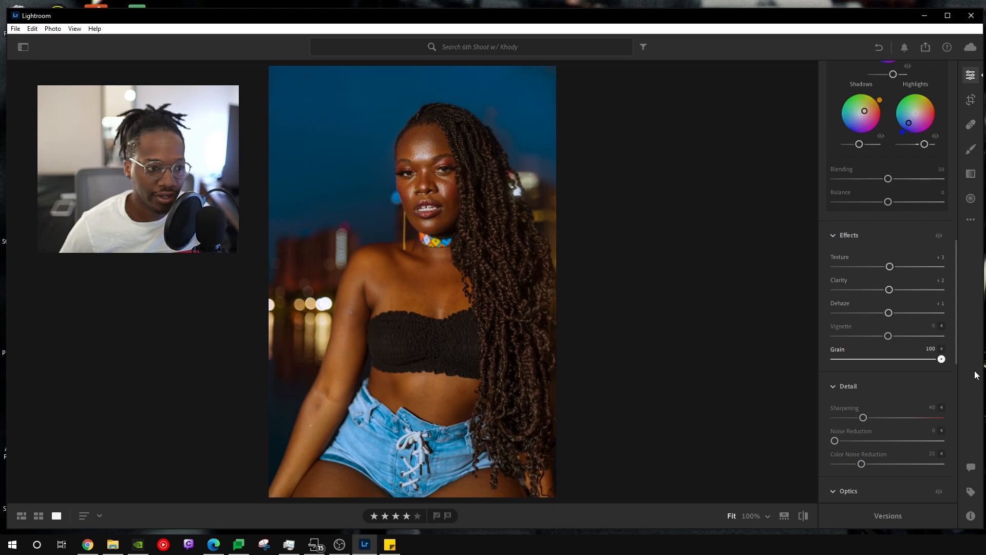
{"action": "left_click", "coordinate": [423, 174]}
{"action": "left_click", "coordinate": [423, 173]}
{"action": "double_click", "coordinate": [840, 350]}
Set Sharpening to 80 and raise Noise Reduction to 100.
{"action": "left_click_drag", "start_coordinate": [862, 420], "coordinate": [883, 424]}
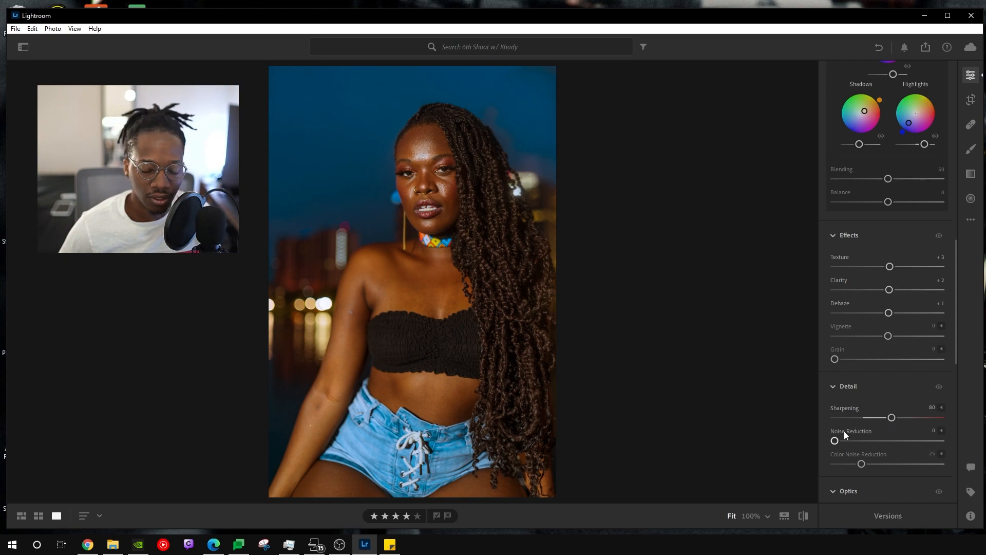
{"action": "left_click_drag", "start_coordinate": [835, 440], "coordinate": [837, 441]}
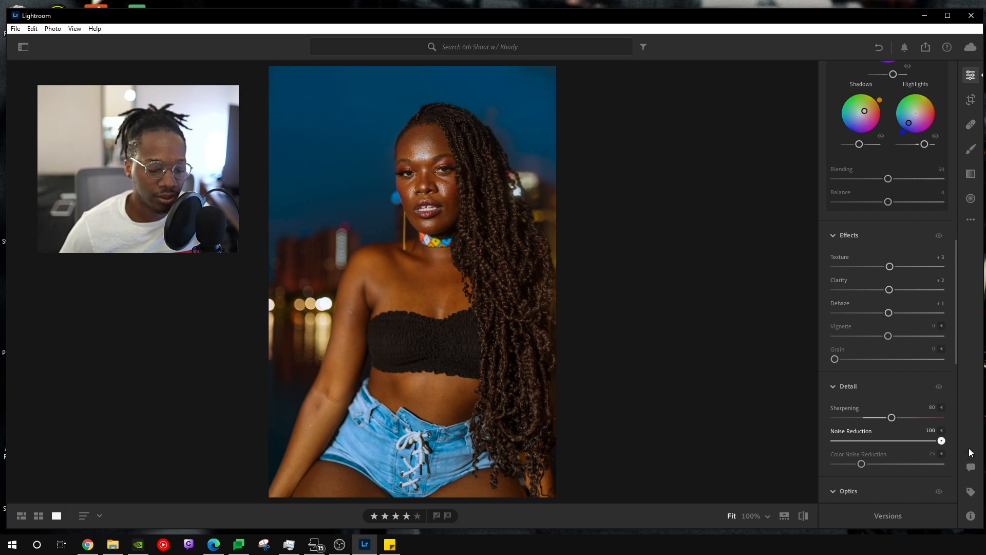
Inspect the skin, braids and background lights at 100% to judge the effect of the full Noise Reduction.
{"action": "left_click", "coordinate": [429, 144]}
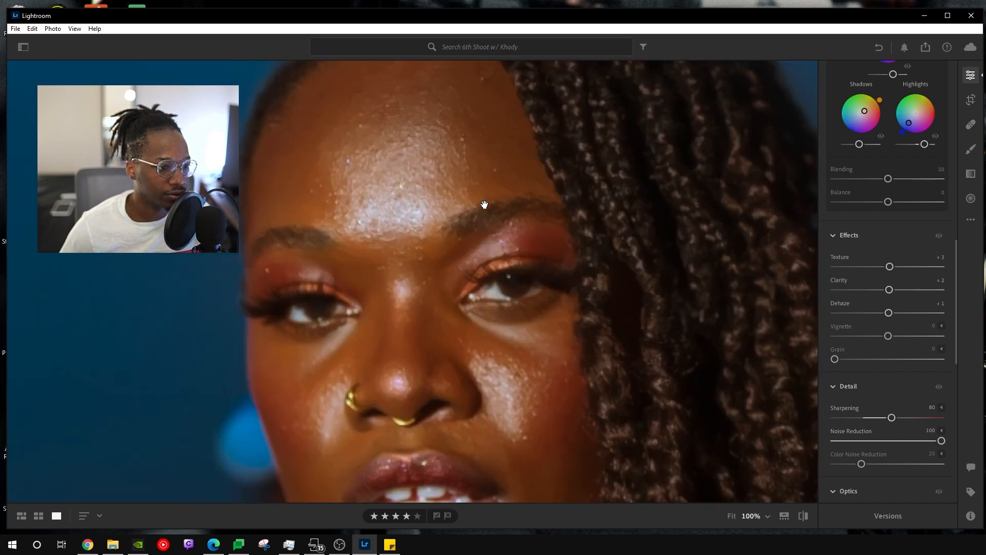
{"action": "left_click_drag", "start_coordinate": [493, 318], "coordinate": [496, 267]}
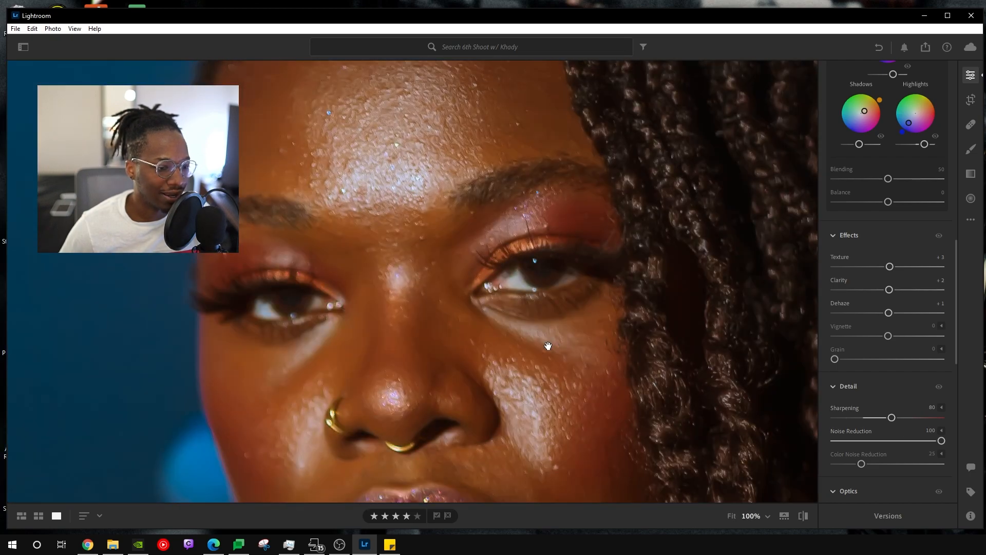
{"action": "left_click", "coordinate": [569, 381]}
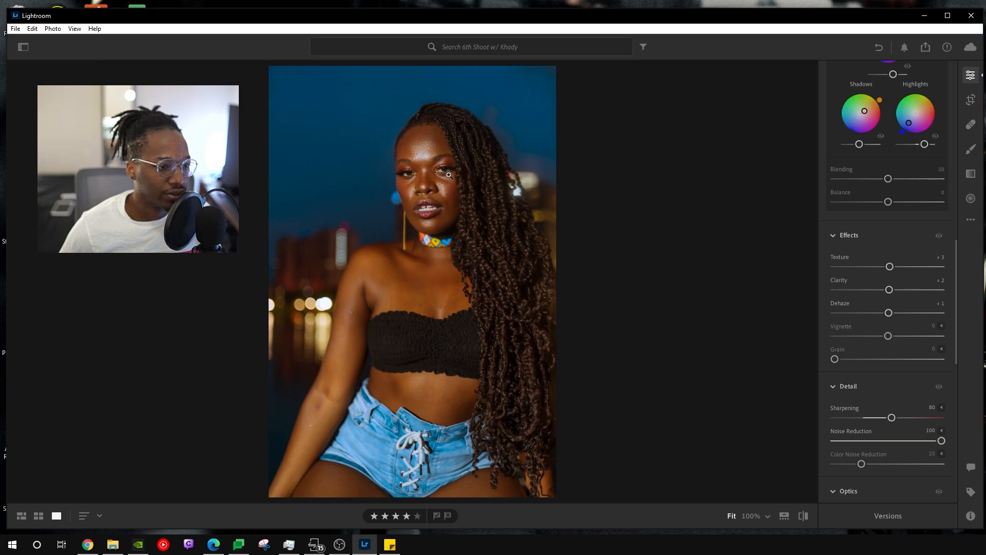
{"action": "left_click", "coordinate": [448, 175]}
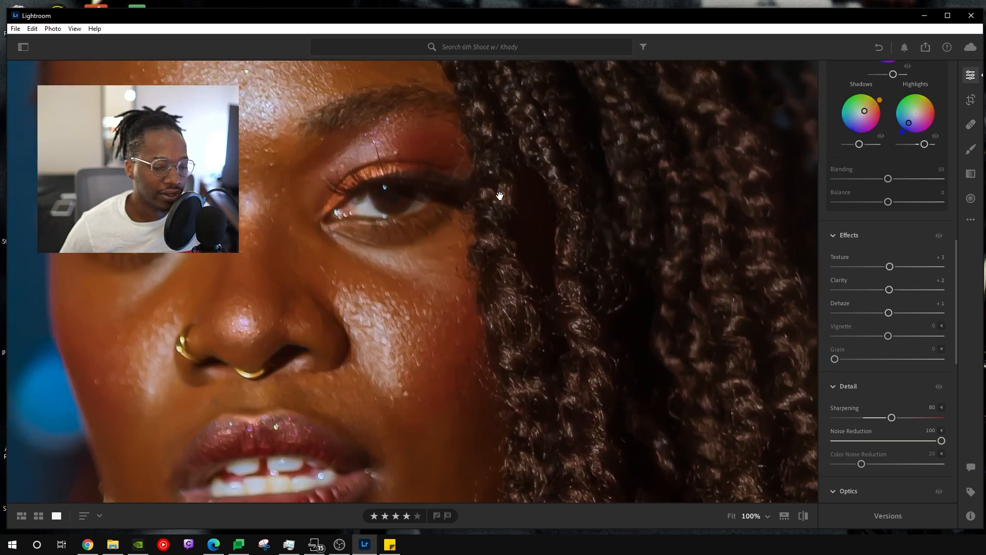
{"action": "left_click", "coordinate": [504, 197]}
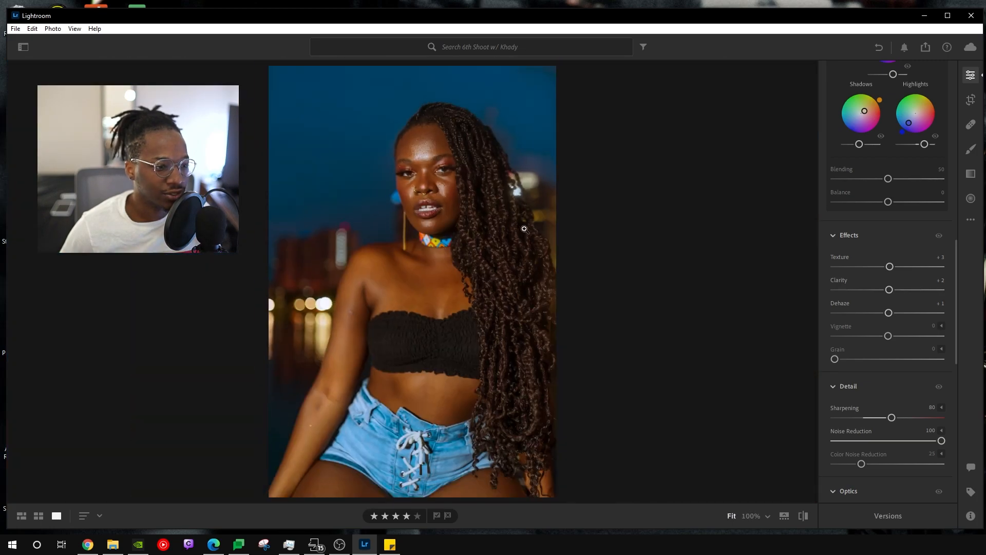
{"action": "left_click", "coordinate": [538, 203]}
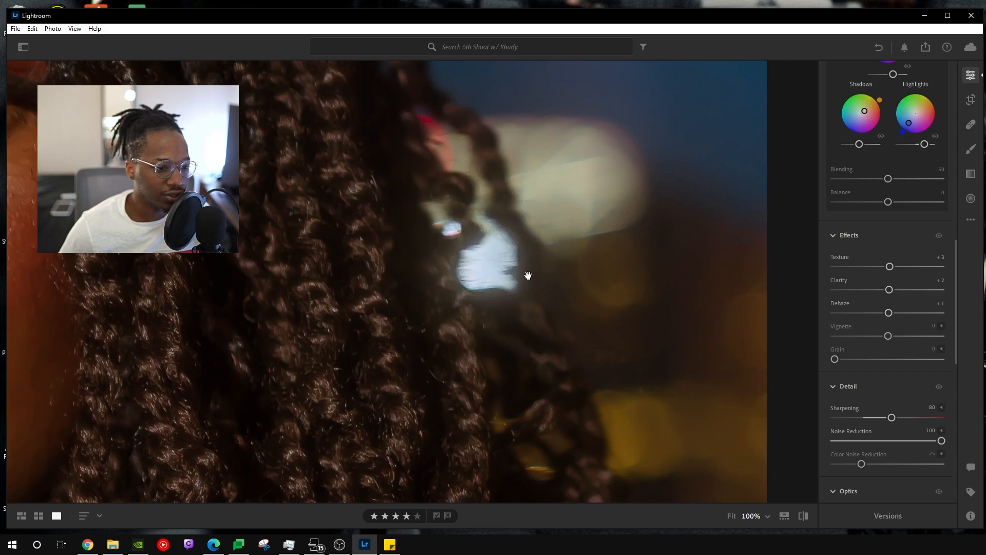
{"action": "left_click", "coordinate": [530, 263]}
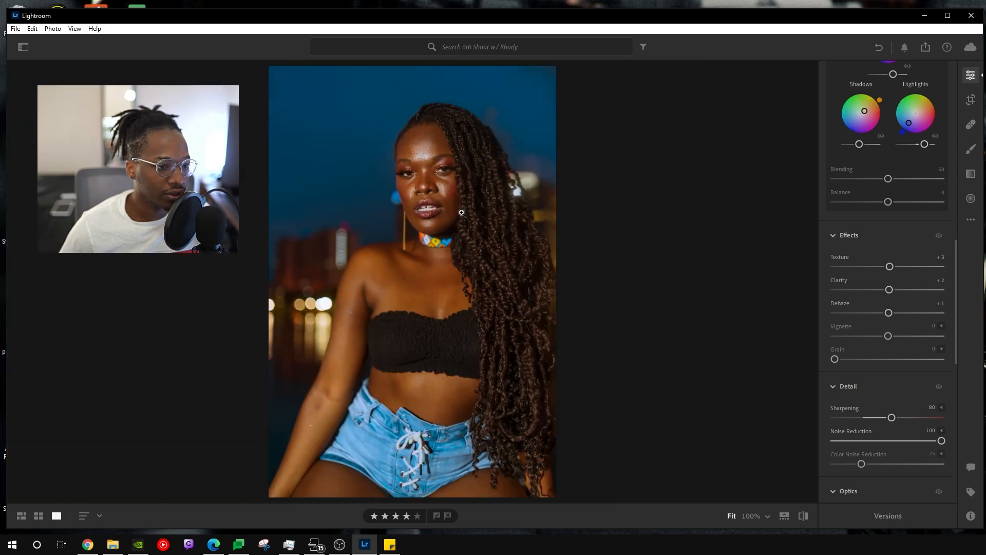
{"action": "left_click", "coordinate": [517, 160]}
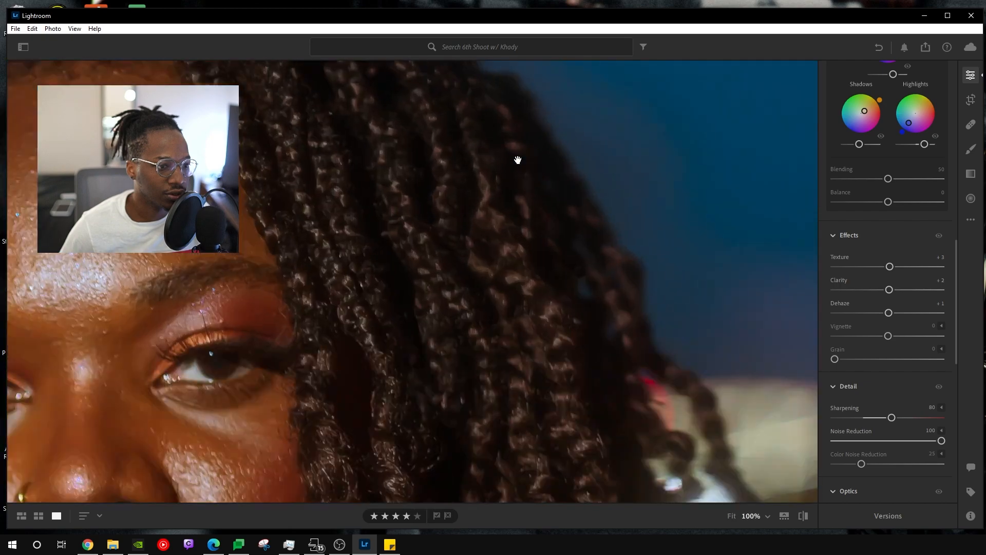
{"action": "left_click", "coordinate": [517, 160]}
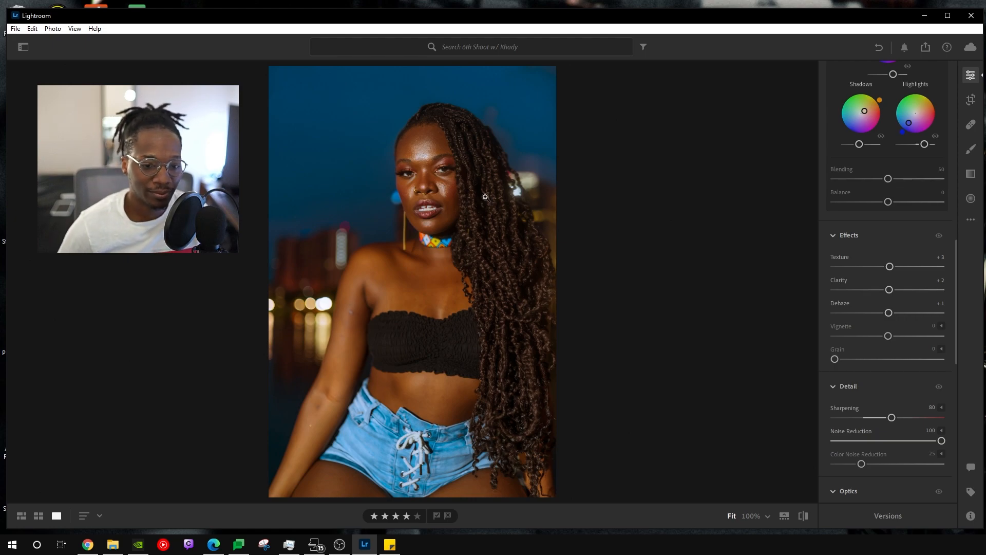
Reset Noise Reduction, compare the photo with and without it by undoing and redoing, and set it to 20.
{"action": "double_click", "coordinate": [837, 430]}
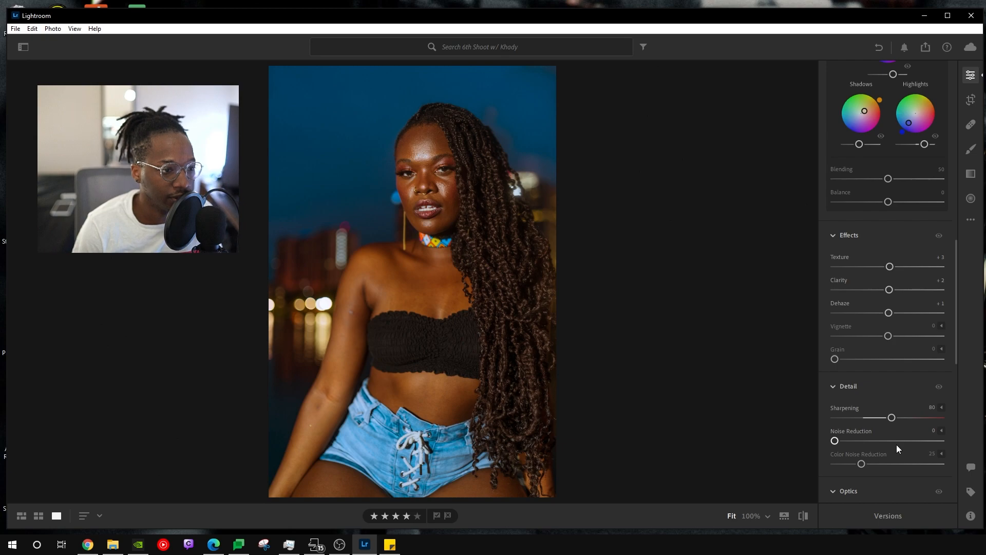
{"action": "key", "text": "ctrl+z"}
{"action": "key", "text": "ctrl+shift+z"}
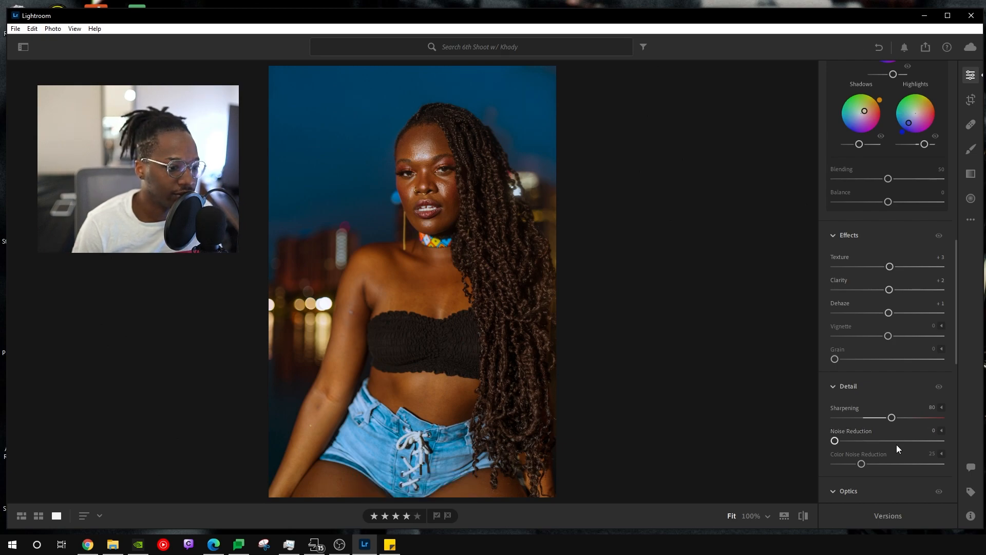
{"action": "key", "text": "ctrl+z"}
{"action": "key", "text": "ctrl+shift+z"}
{"action": "key", "text": "ctrl+z"}
{"action": "key", "text": "ctrl+shift+z"}
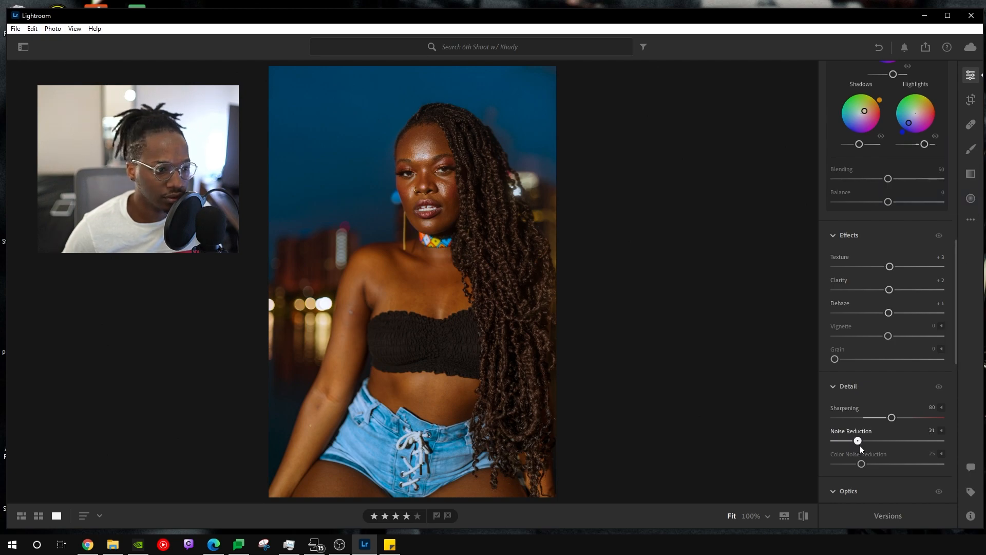
Review the Optics, Defringe and Geometry settings, and examine the edges of the hair and the arm at 100%.
{"action": "scroll", "coordinate": [857, 445], "scroll_direction": "down", "scroll_amount": 2}
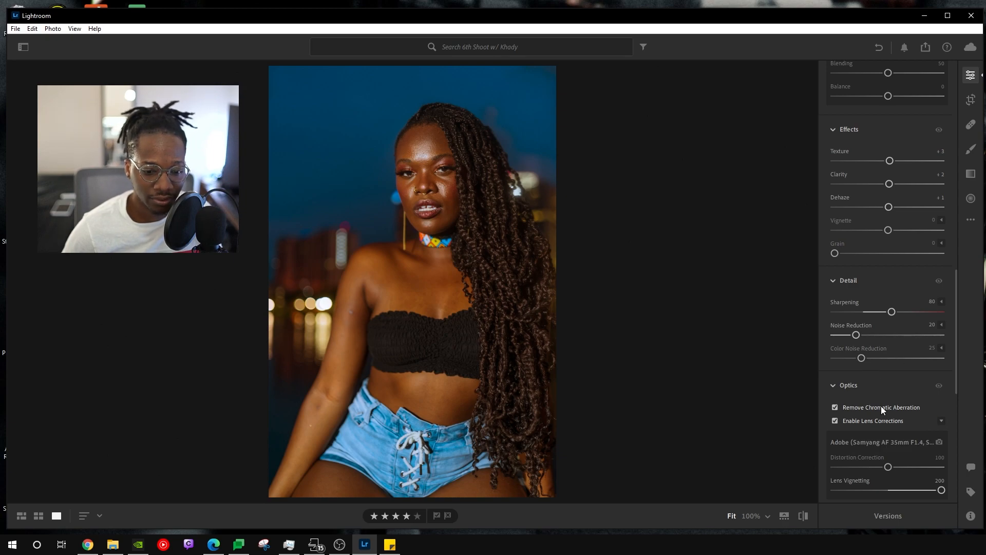
{"action": "scroll", "coordinate": [880, 406], "scroll_direction": "down", "scroll_amount": 2}
{"action": "scroll", "coordinate": [887, 302], "scroll_direction": "down", "scroll_amount": 2}
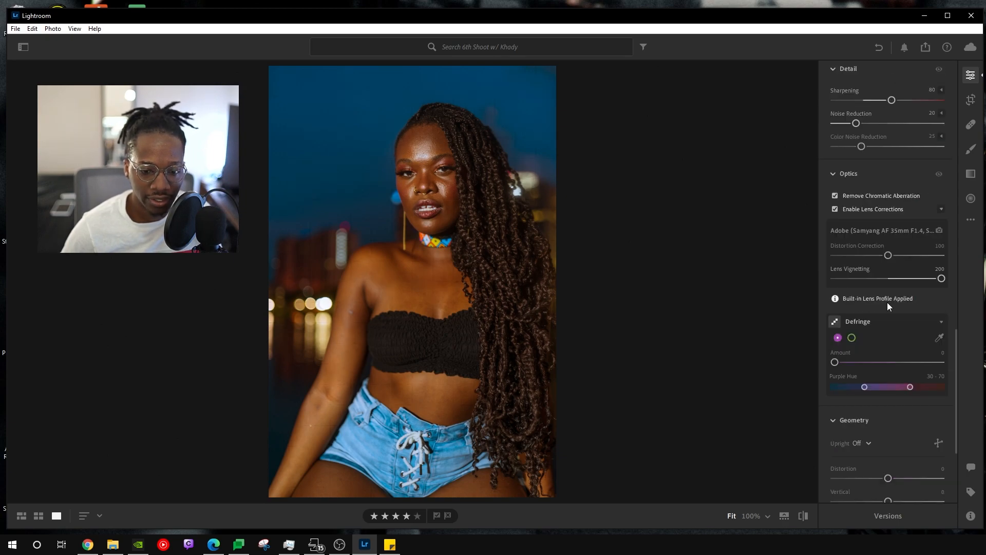
{"action": "scroll", "coordinate": [889, 335], "scroll_direction": "down", "scroll_amount": 3}
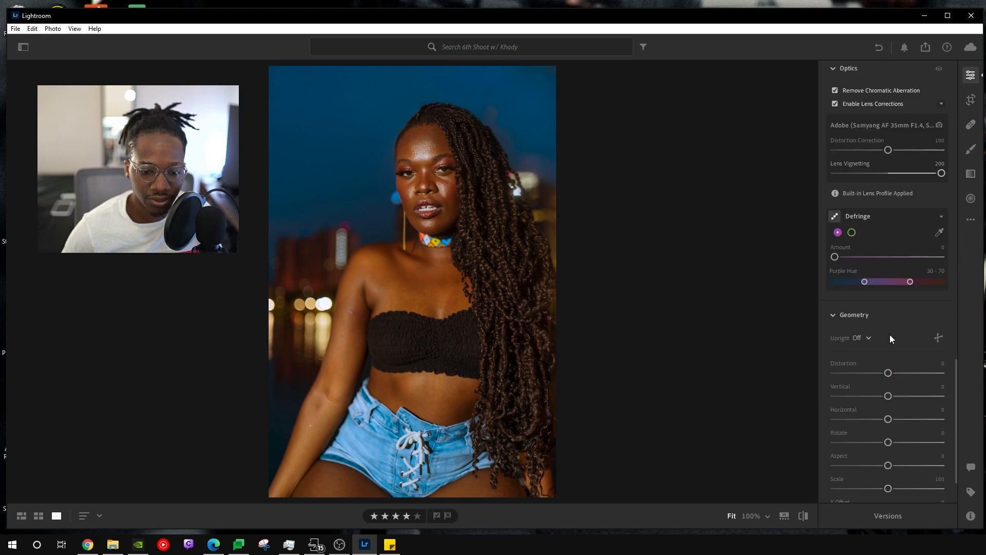
{"action": "left_click", "coordinate": [461, 124]}
{"action": "left_click_drag", "start_coordinate": [474, 212], "coordinate": [477, 286]}
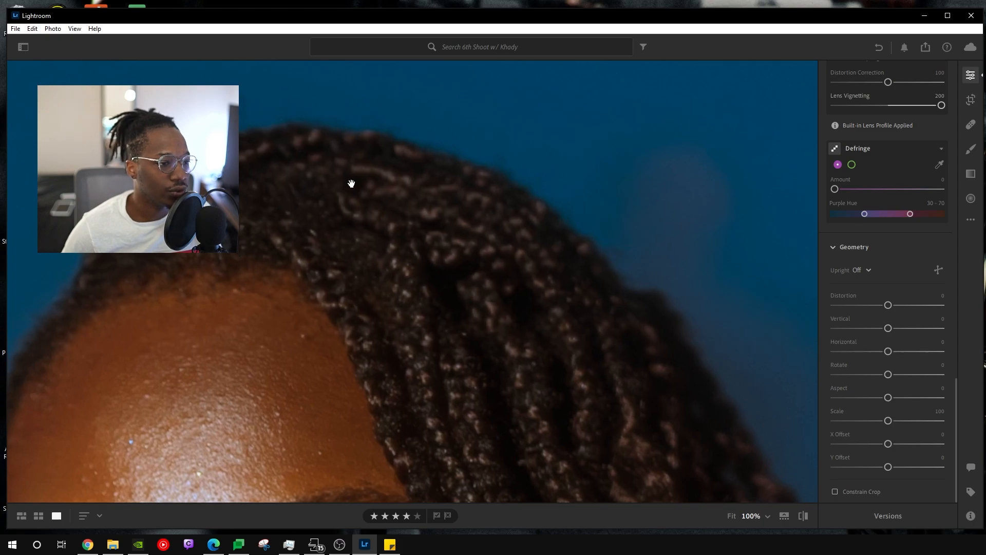
{"action": "left_click_drag", "start_coordinate": [474, 247], "coordinate": [502, 238]}
{"action": "left_click", "coordinate": [502, 238]}
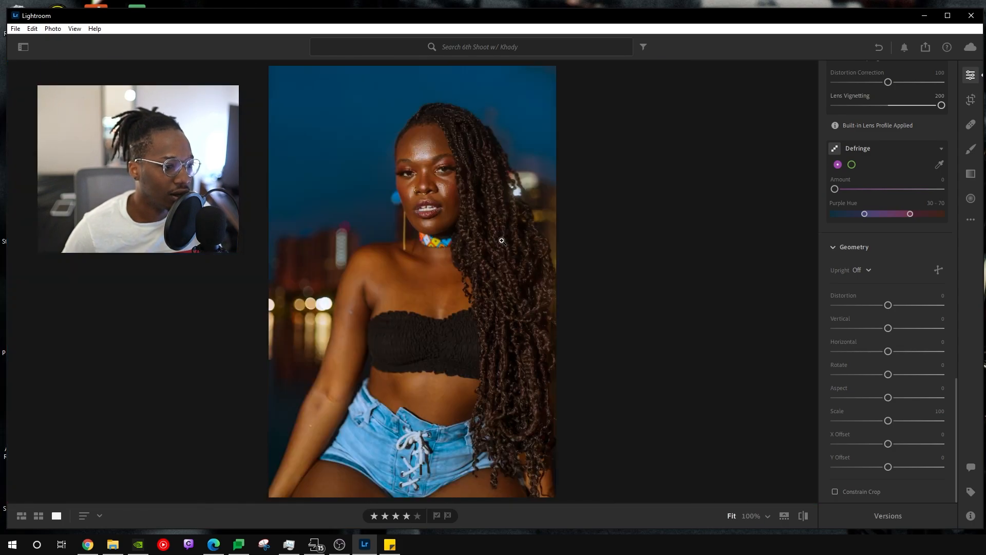
{"action": "left_click", "coordinate": [320, 408]}
{"action": "left_click_drag", "start_coordinate": [326, 398], "coordinate": [381, 376]}
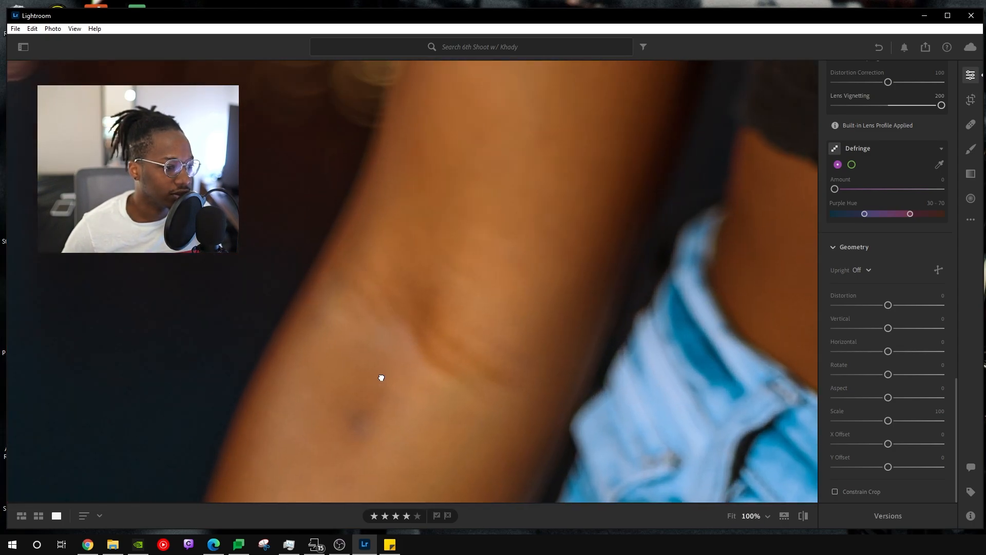
{"action": "left_click_drag", "start_coordinate": [368, 316], "coordinate": [327, 315]}
{"action": "left_click", "coordinate": [327, 315]}
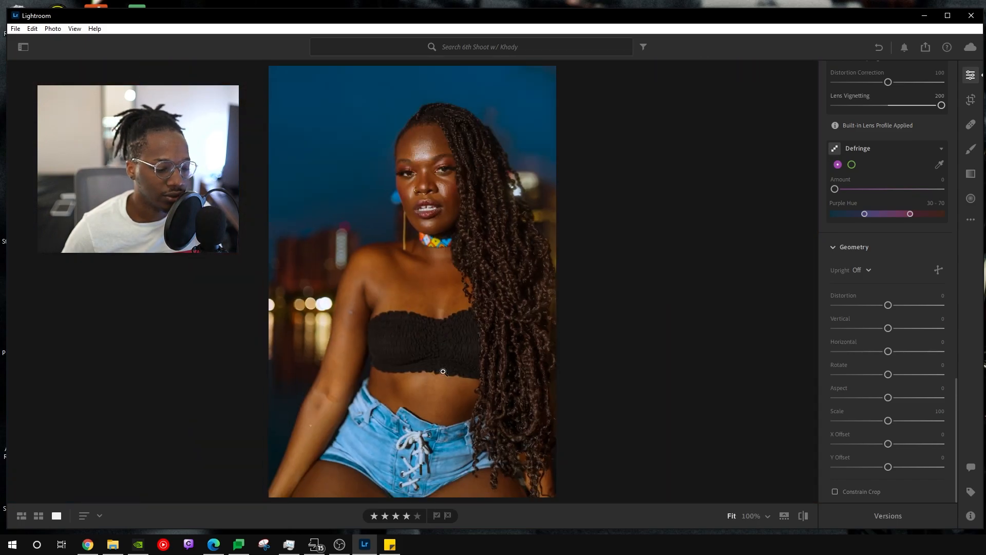
Examine the ends of the braids at 100% for color fringing along the edges.
{"action": "left_click", "coordinate": [523, 493]}
{"action": "left_click_drag", "start_coordinate": [525, 492], "coordinate": [529, 373]}
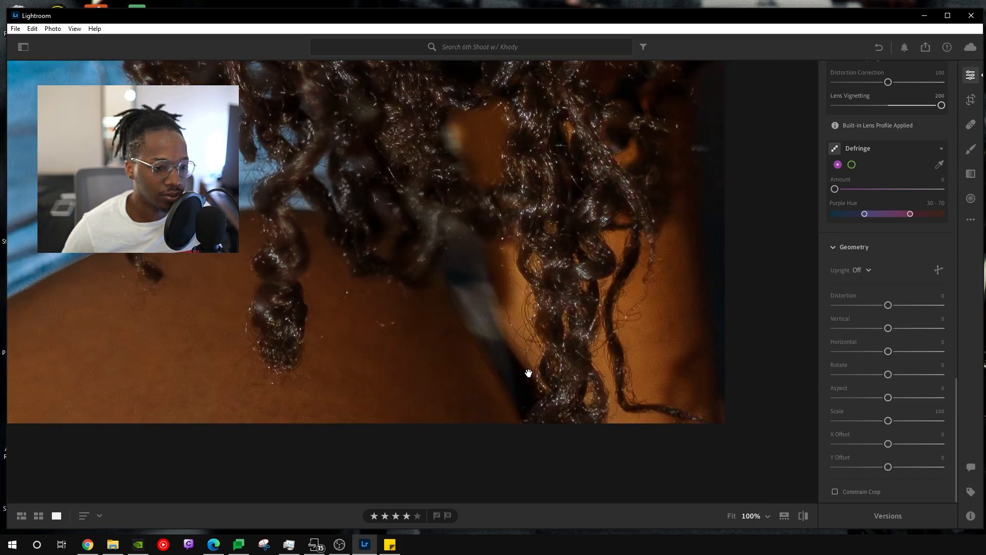
{"action": "left_click", "coordinate": [471, 310]}
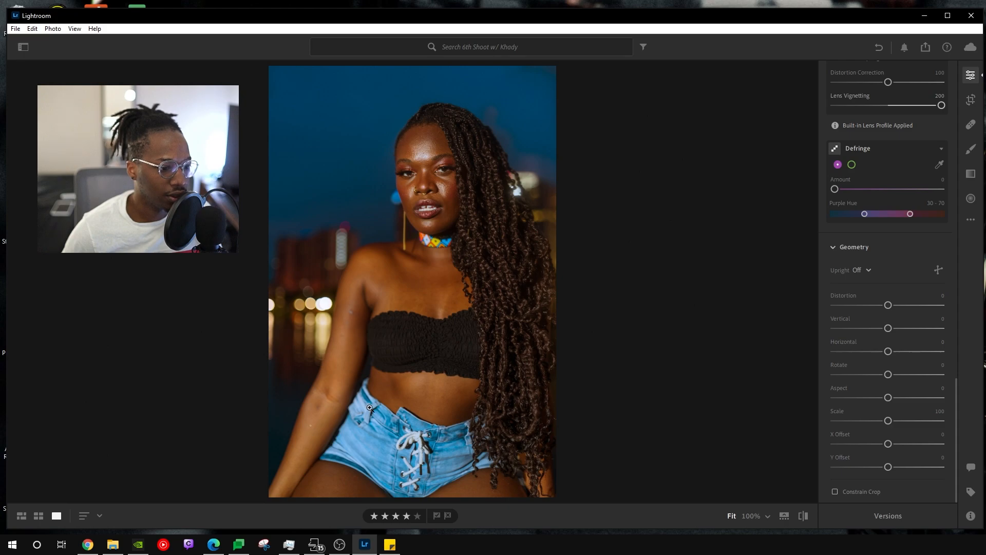
Try a purple Defringe Amount of 19 on the blurred background lights at 100%, and show the green Defringe settings.
{"action": "left_click", "coordinate": [325, 242]}
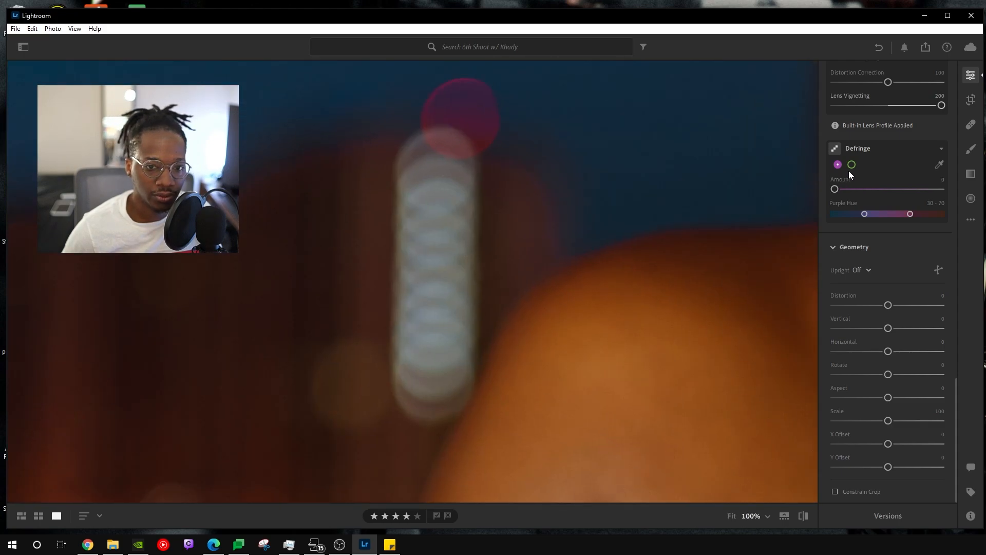
{"action": "left_click_drag", "start_coordinate": [834, 189], "coordinate": [927, 190]}
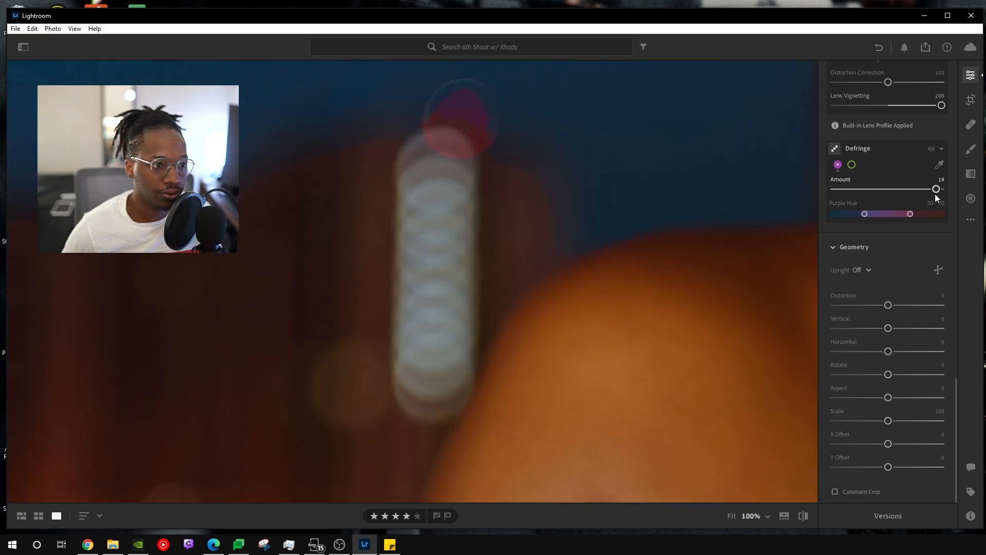
{"action": "left_click", "coordinate": [852, 165]}
{"action": "left_click", "coordinate": [778, 177]}
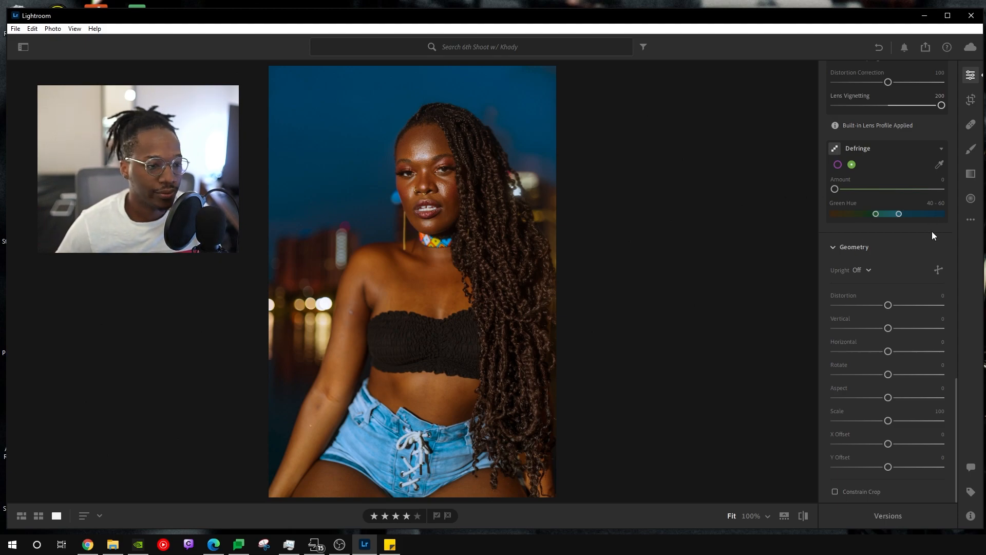
Compare the edited portrait with the original to judge the overall color edit.
{"action": "left_click_drag", "start_coordinate": [955, 391], "coordinate": [961, 265]}
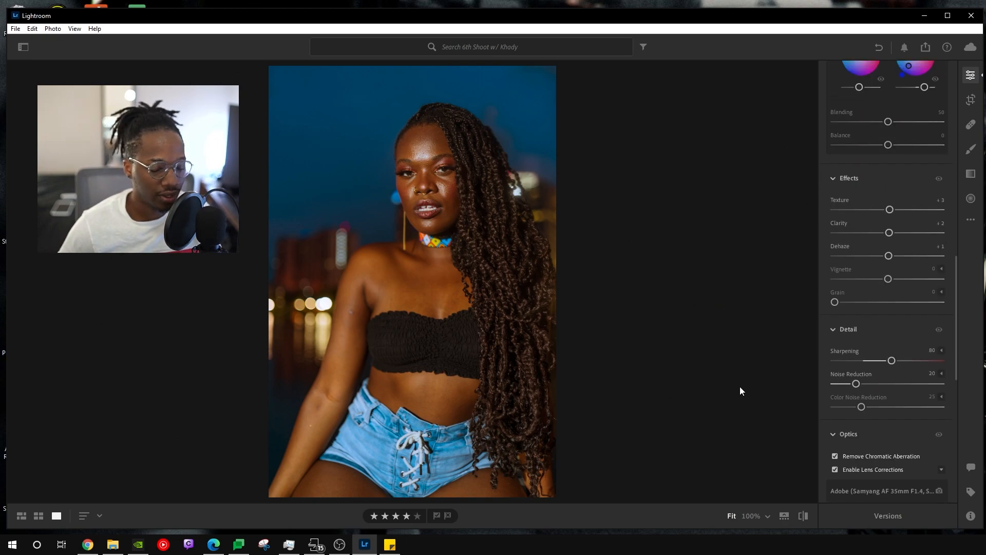
{"action": "key", "text": "backslash"}
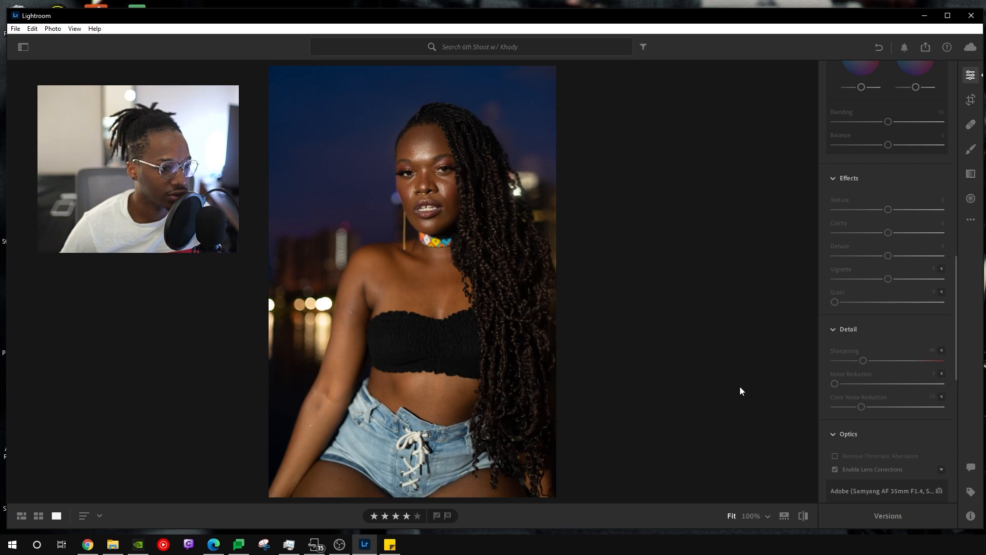
{"action": "key", "text": "backslash"}
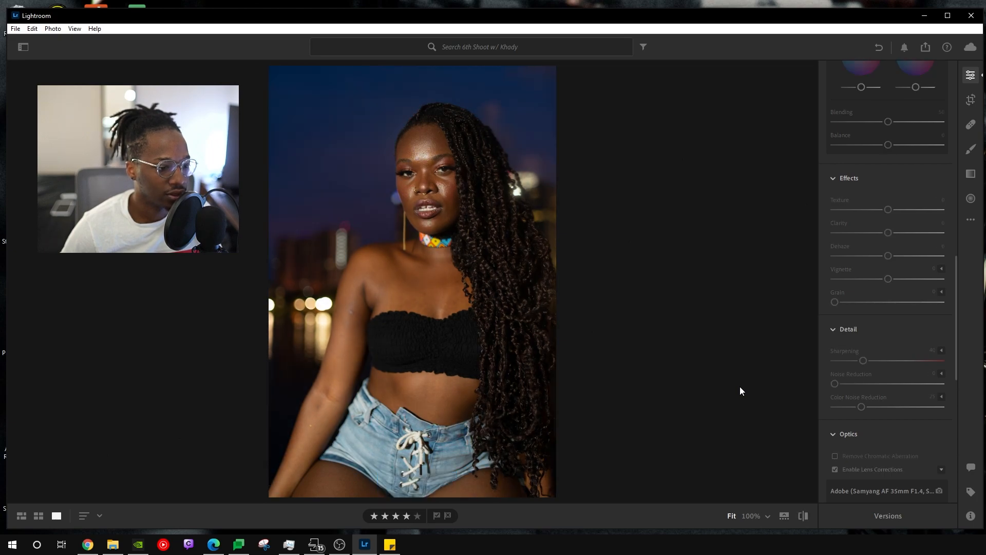
{"action": "key", "text": "backslash"}
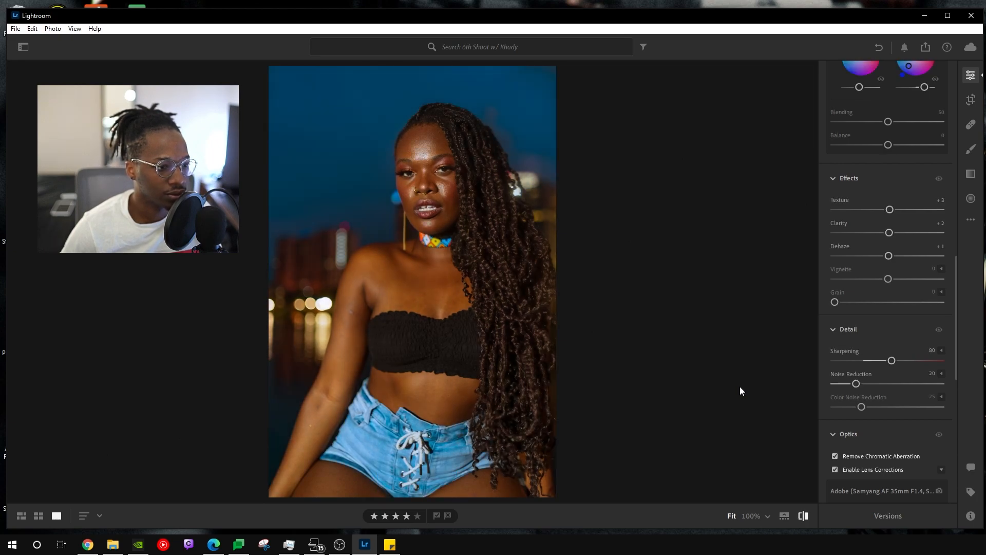
{"action": "key", "text": "backslash"}
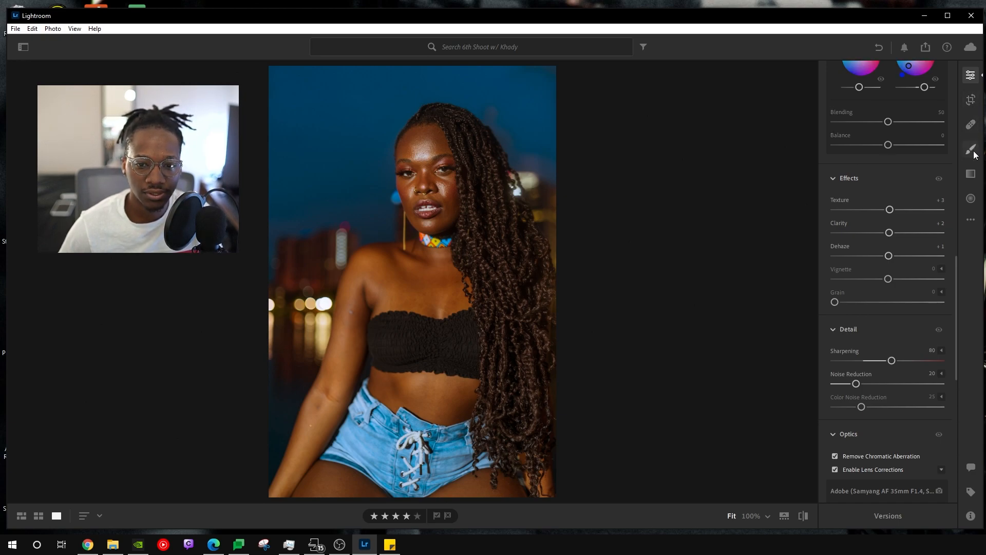
Heal the small blemishes across the forehead using the Healing Brush in Heal mode, starting with size 2.
{"action": "left_click", "coordinate": [971, 124]}
{"action": "left_click", "coordinate": [765, 516]}
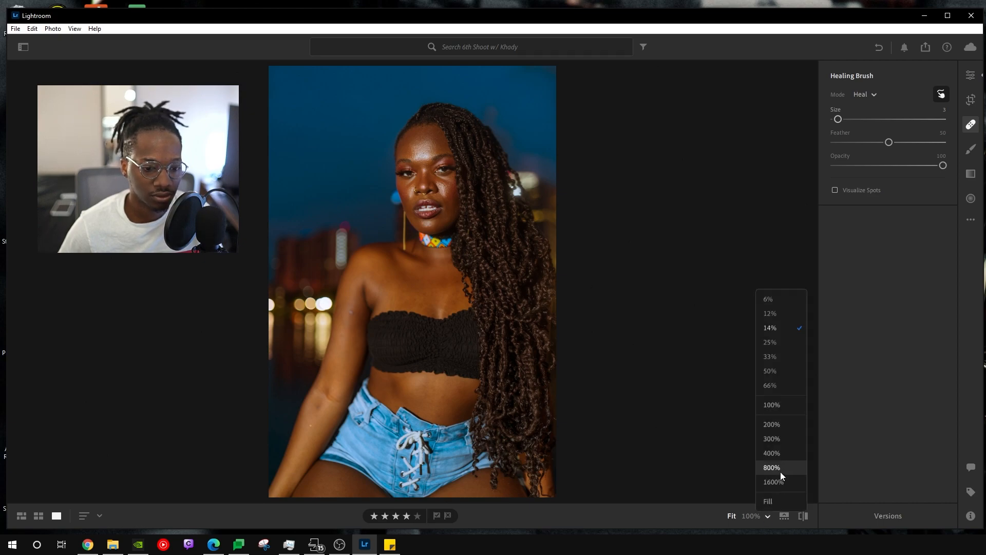
{"action": "left_click", "coordinate": [793, 357]}
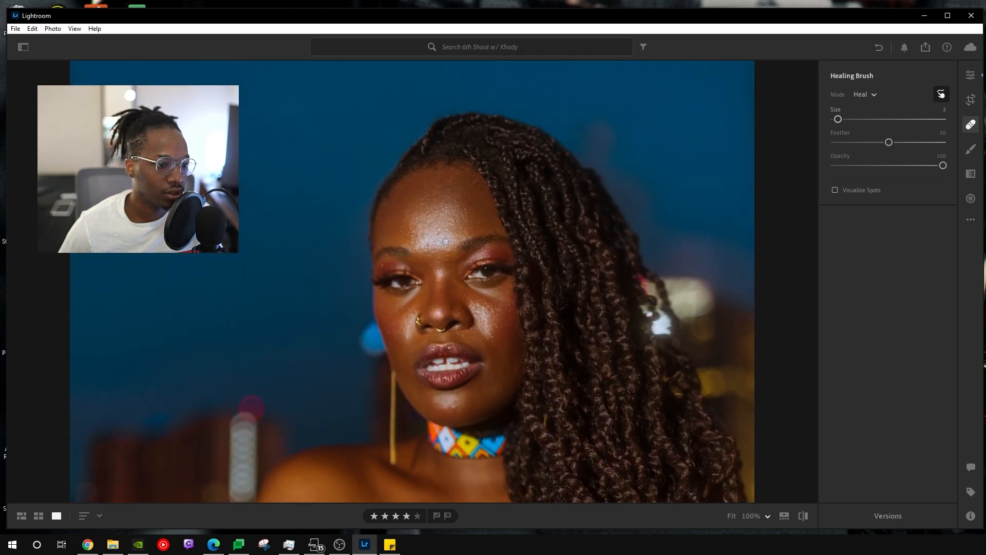
{"action": "left_click", "coordinate": [766, 516]}
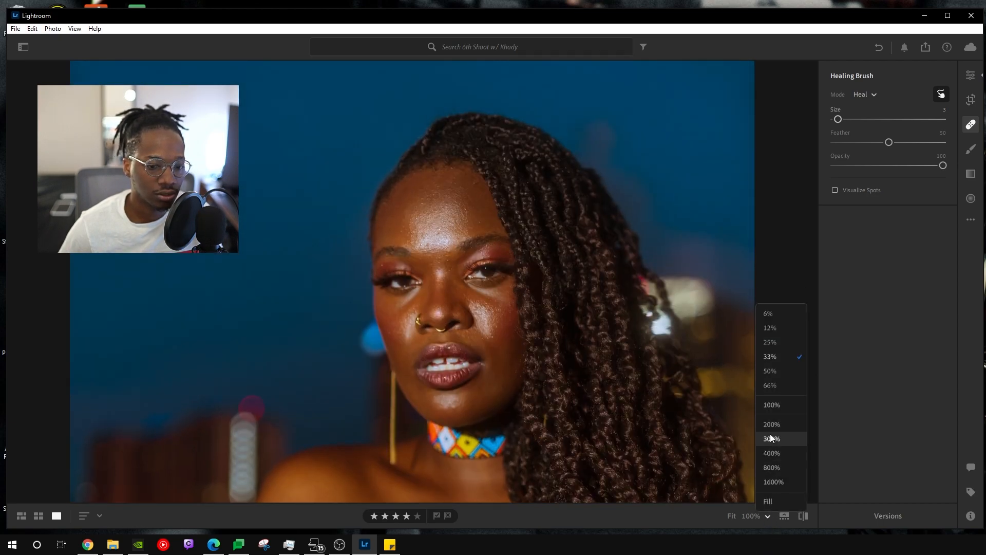
{"action": "left_click", "coordinate": [780, 373]}
{"action": "left_click_drag", "start_coordinate": [727, 226], "coordinate": [446, 222]}
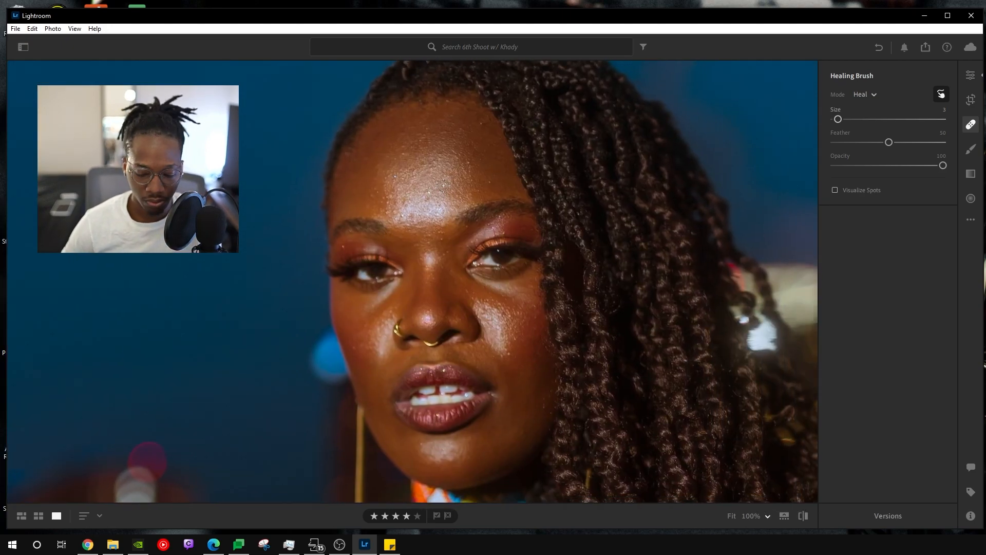
{"action": "key", "text": "bracketleft"}
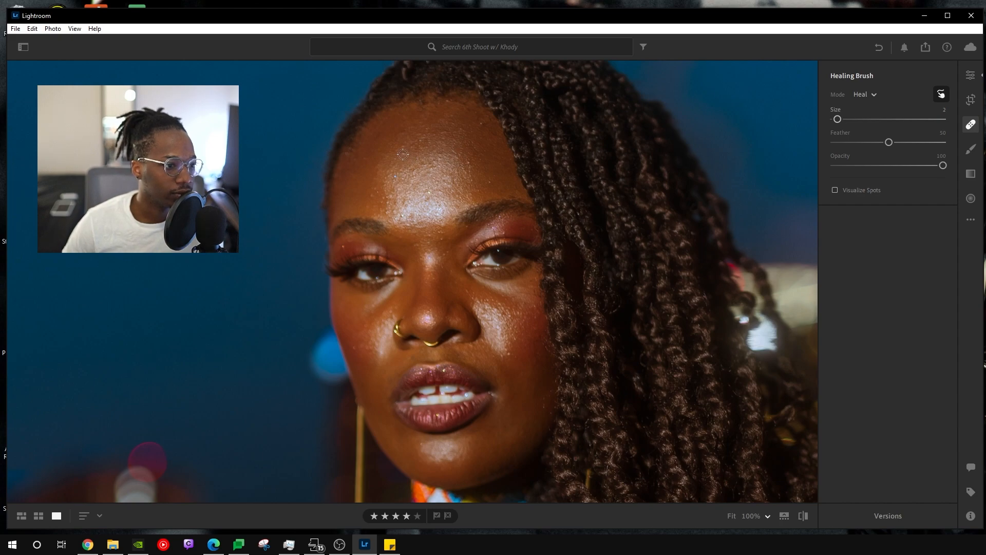
{"action": "left_click", "coordinate": [402, 154]}
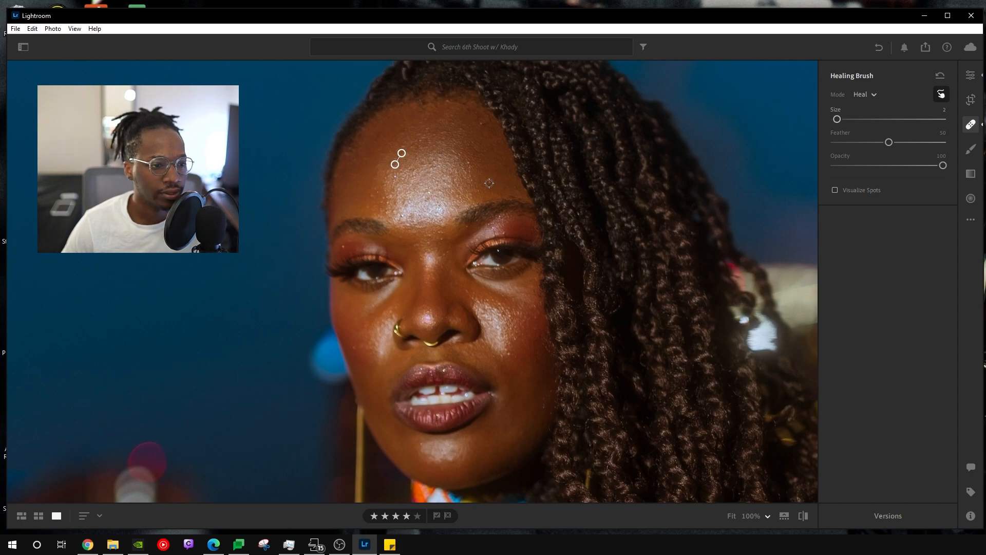
{"action": "key", "text": "bracketright"}
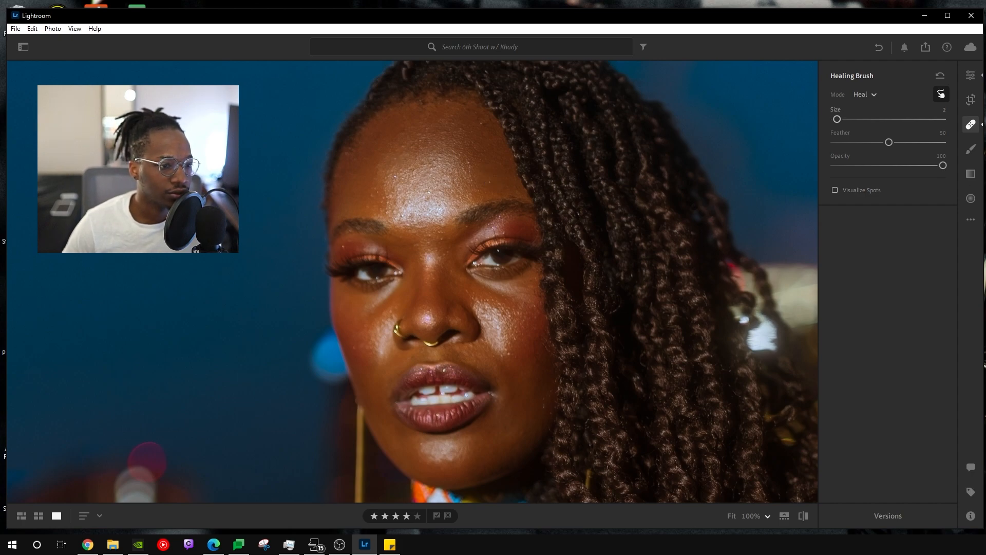
{"action": "left_click", "coordinate": [482, 124]}
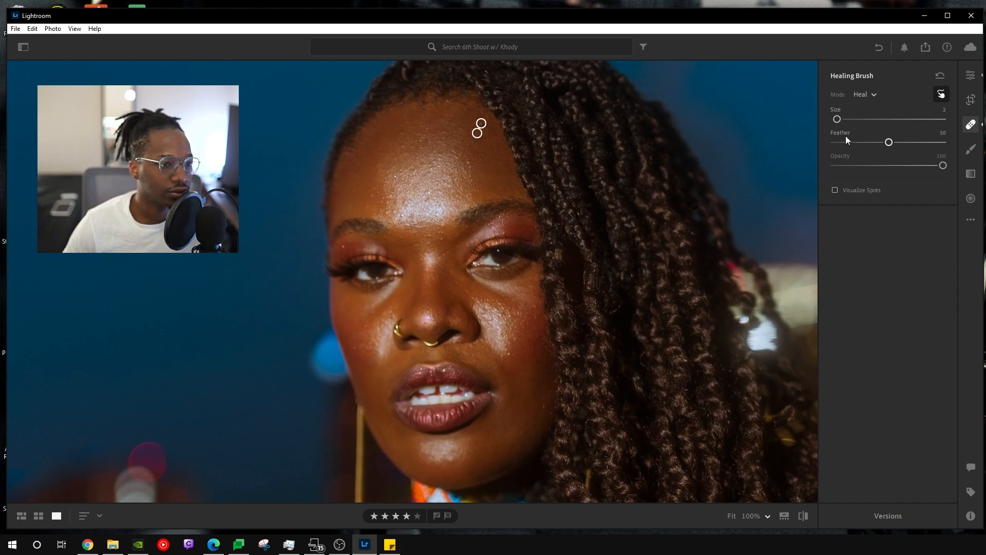
{"action": "left_click", "coordinate": [469, 162]}
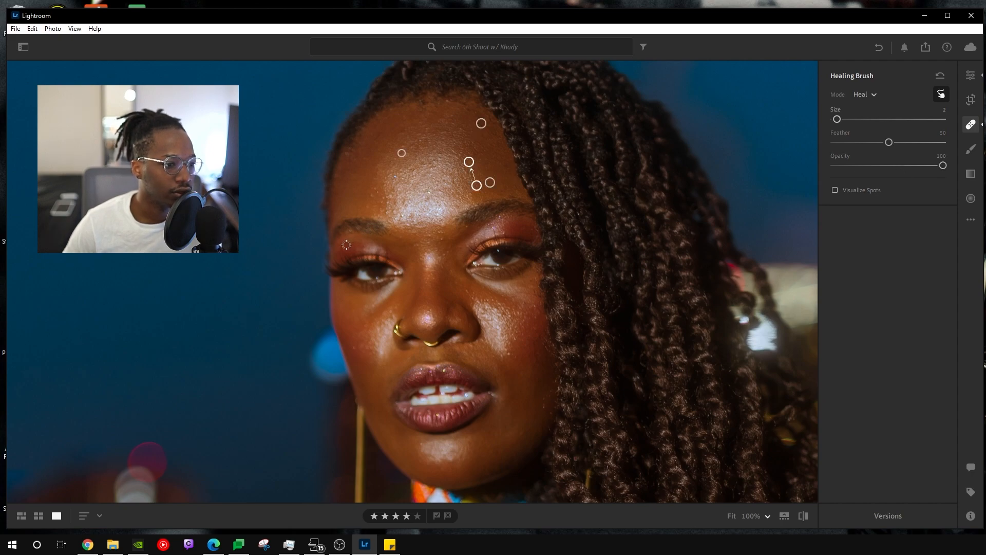
{"action": "left_click", "coordinate": [395, 176]}
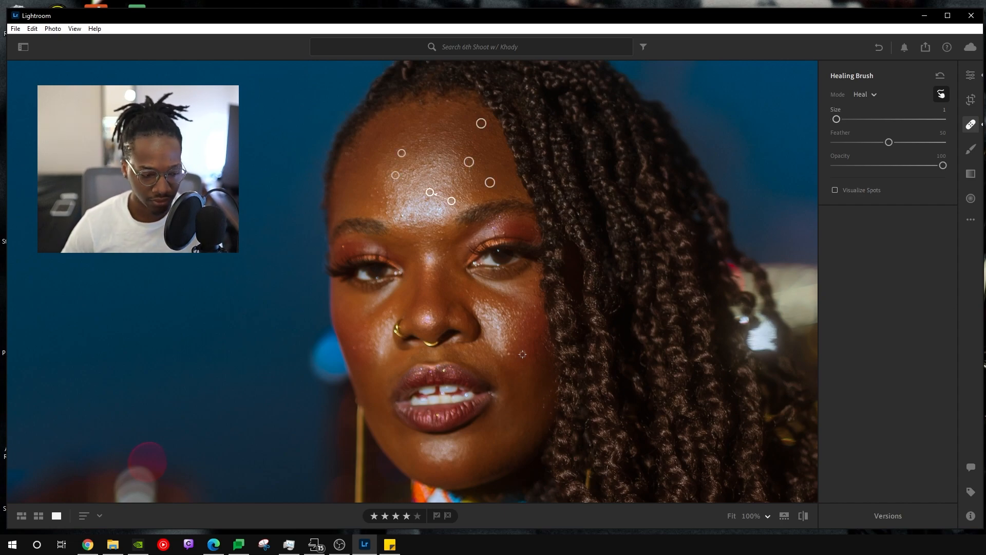
Heal the spots on the chest, from the one beside the braids to the middle, using brush sizes 2 and 3.
{"action": "left_click_drag", "start_coordinate": [522, 354], "coordinate": [528, 264]}
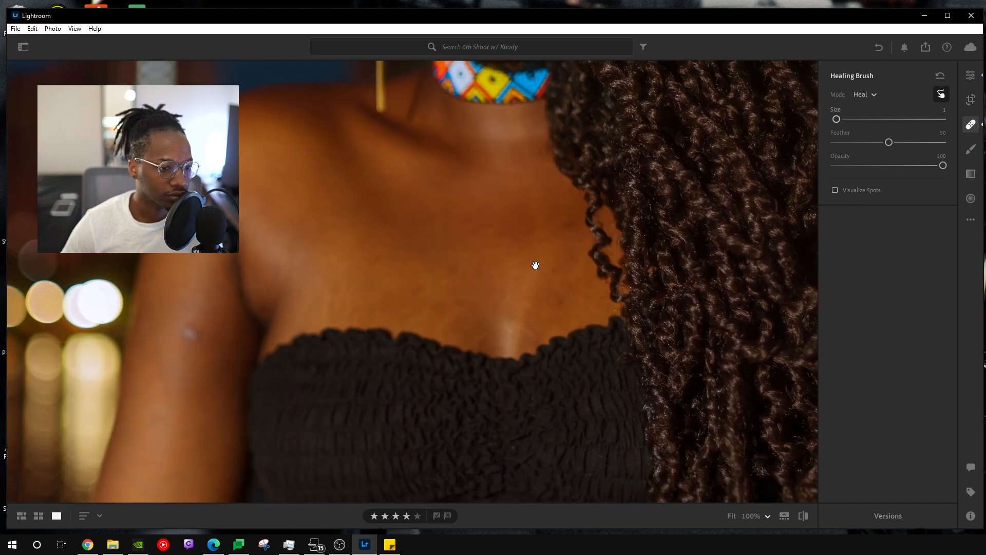
{"action": "key", "text": "bracketright"}
{"action": "key", "text": "bracketright"}
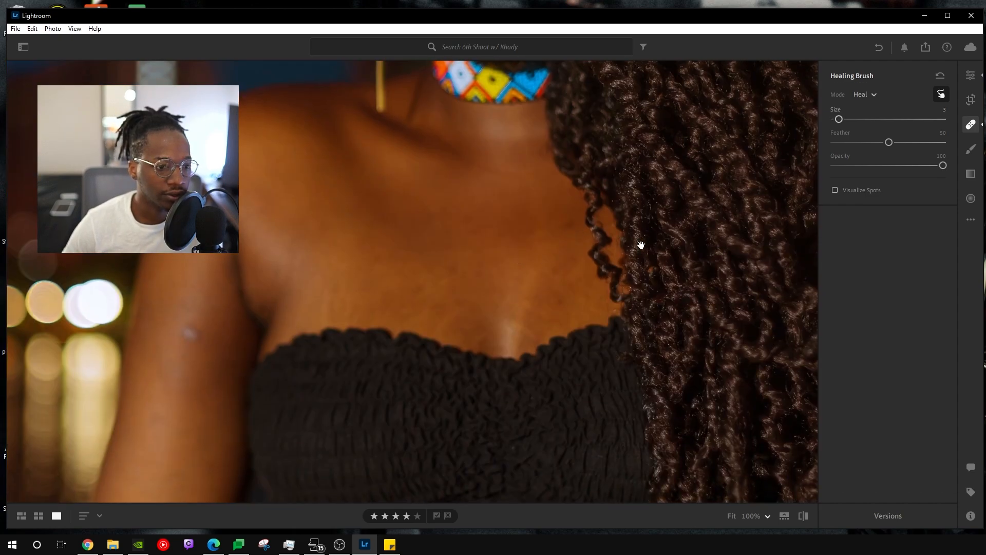
{"action": "left_click", "coordinate": [573, 223]}
{"action": "left_click_drag", "start_coordinate": [571, 226], "coordinate": [568, 225]}
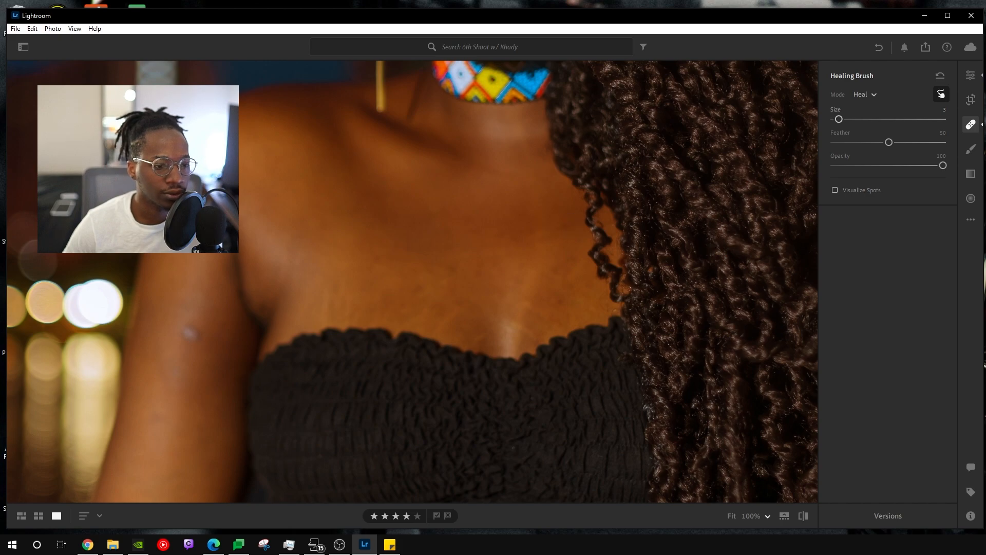
{"action": "key", "text": "bracketleft"}
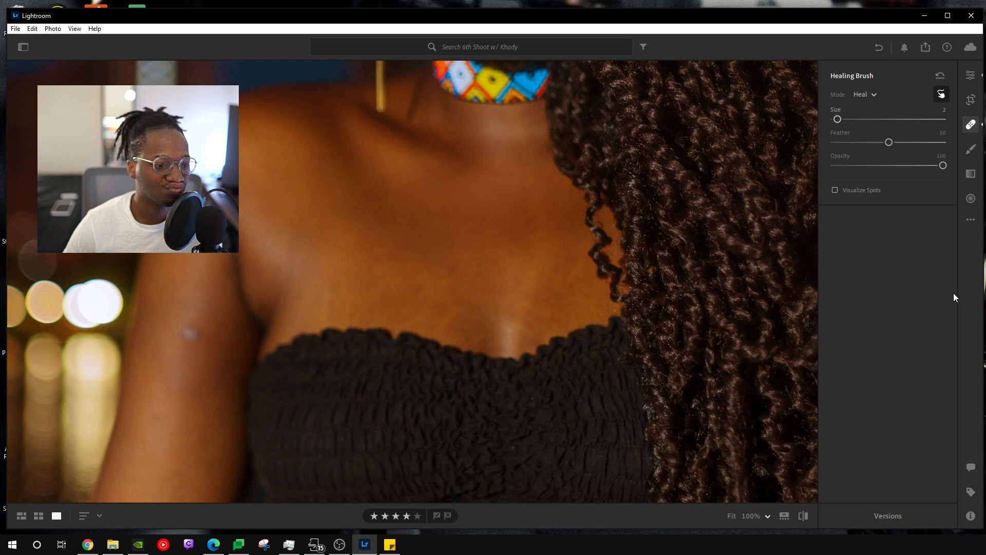
{"action": "left_click", "coordinate": [454, 270]}
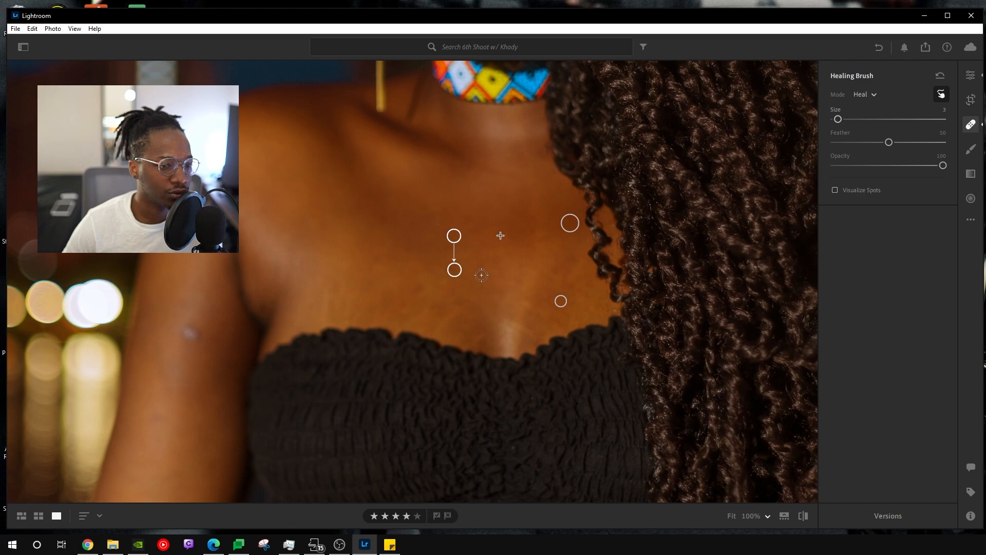
{"action": "left_click", "coordinate": [481, 275]}
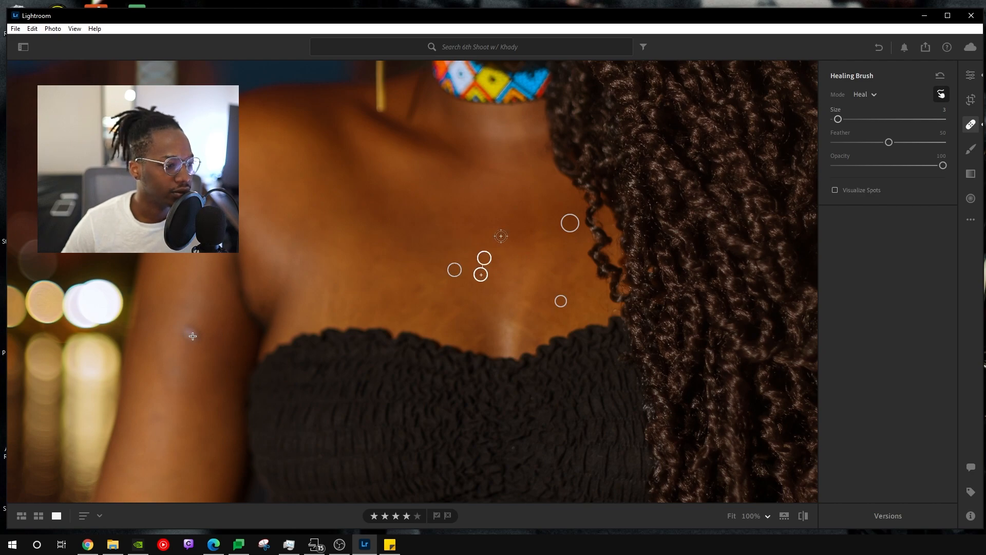
Heal the bright mark on the upper arm with a larger brush, and two more chest spots with sizes 4 and 3.
{"action": "scroll", "coordinate": [193, 336], "scroll_direction": "up", "scroll_amount": 4}
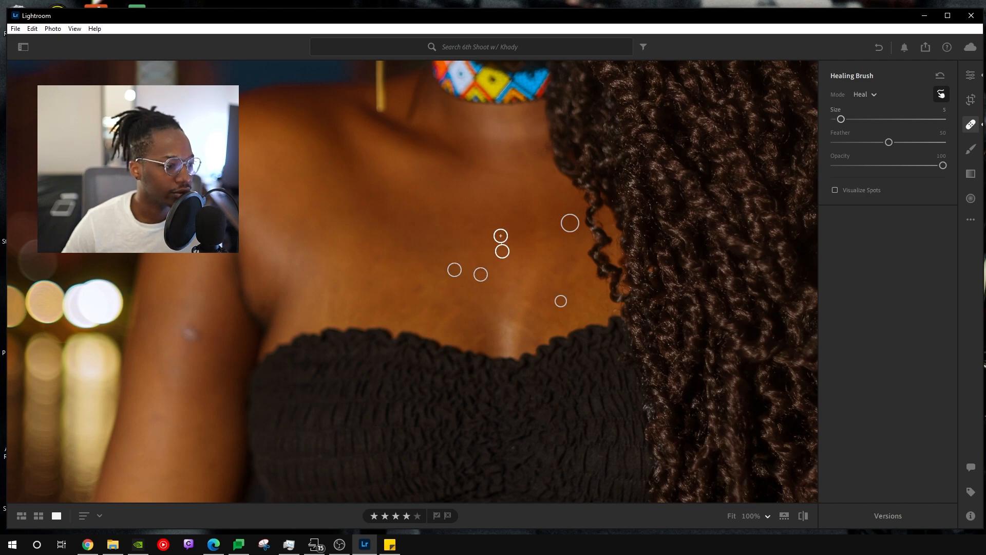
{"action": "left_click", "coordinate": [190, 334]}
{"action": "scroll", "coordinate": [420, 290], "scroll_direction": "down", "scroll_amount": 2}
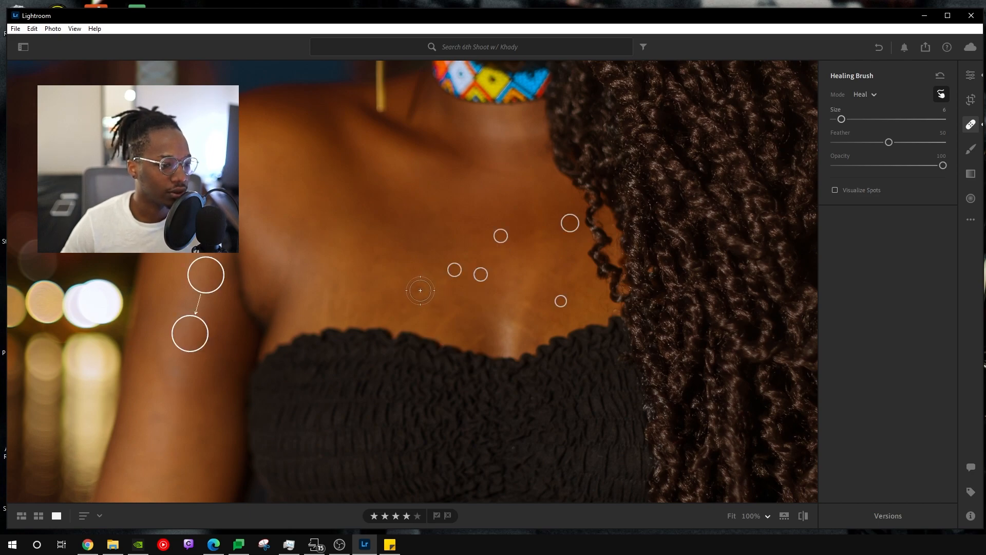
{"action": "scroll", "coordinate": [420, 291], "scroll_direction": "down", "scroll_amount": 2}
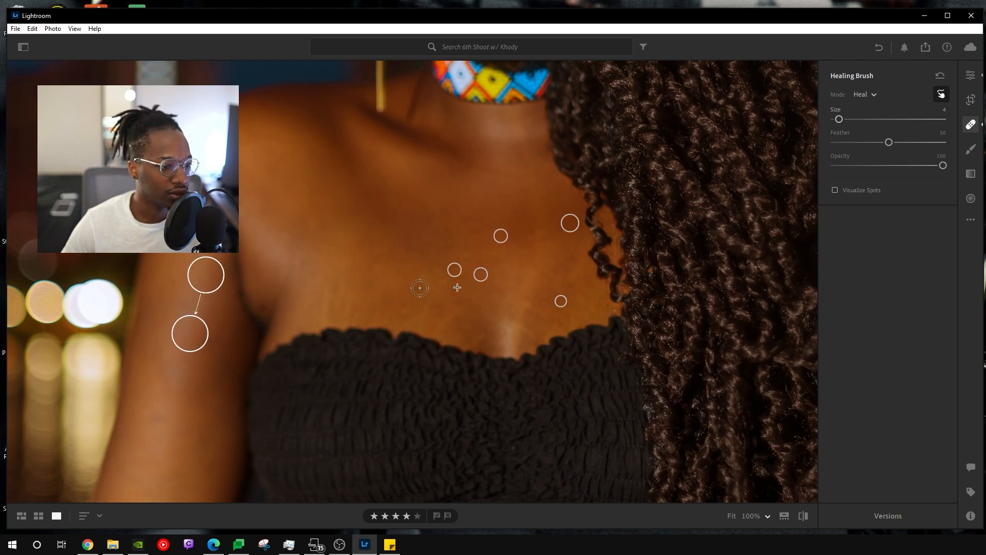
{"action": "scroll", "coordinate": [189, 330], "scroll_direction": "down", "scroll_amount": 1}
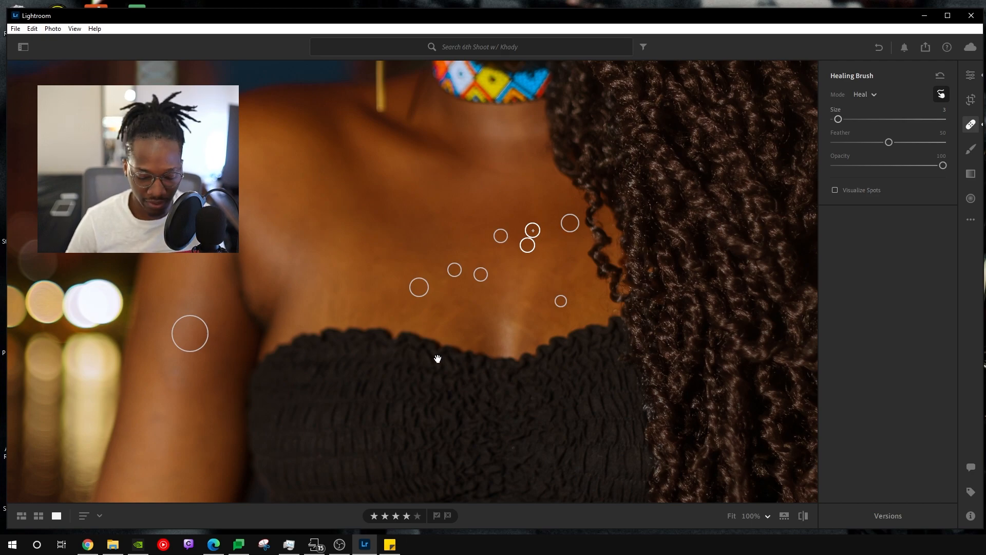
Heal the marks further down the arm near the elbow and on the forearm with brush size 5.
{"action": "left_click_drag", "start_coordinate": [382, 406], "coordinate": [376, 254]}
{"action": "left_click_drag", "start_coordinate": [291, 333], "coordinate": [302, 284]}
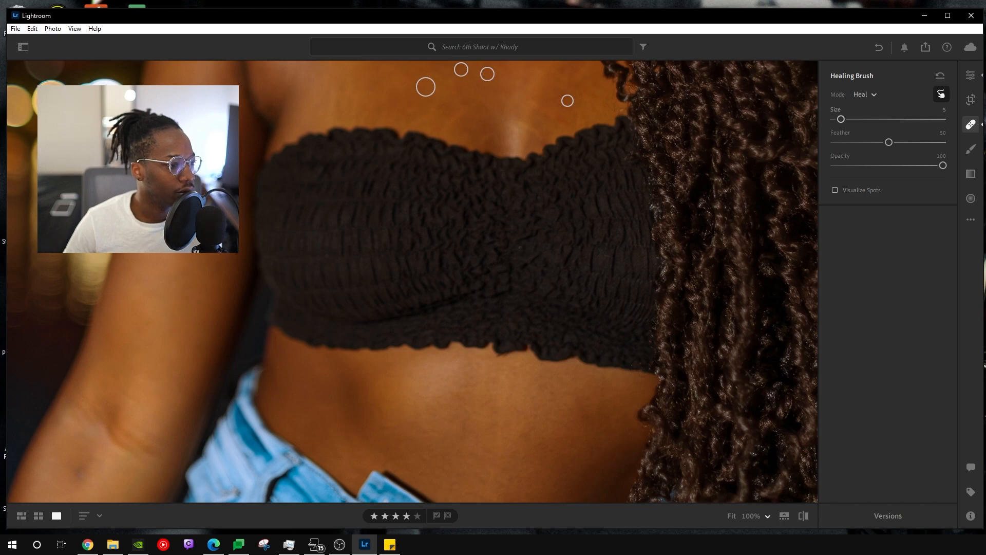
{"action": "left_click", "coordinate": [163, 222]}
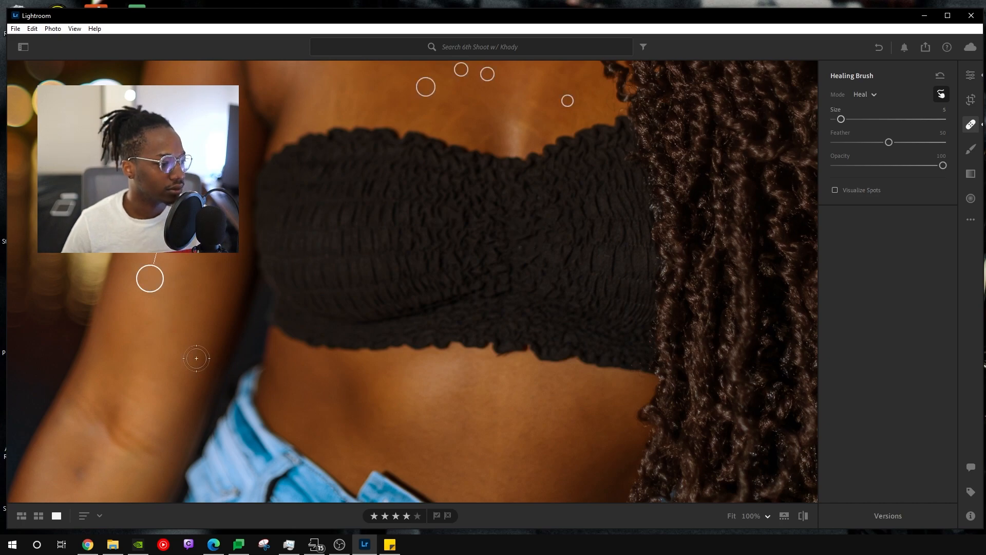
{"action": "left_click_drag", "start_coordinate": [148, 411], "coordinate": [188, 242]}
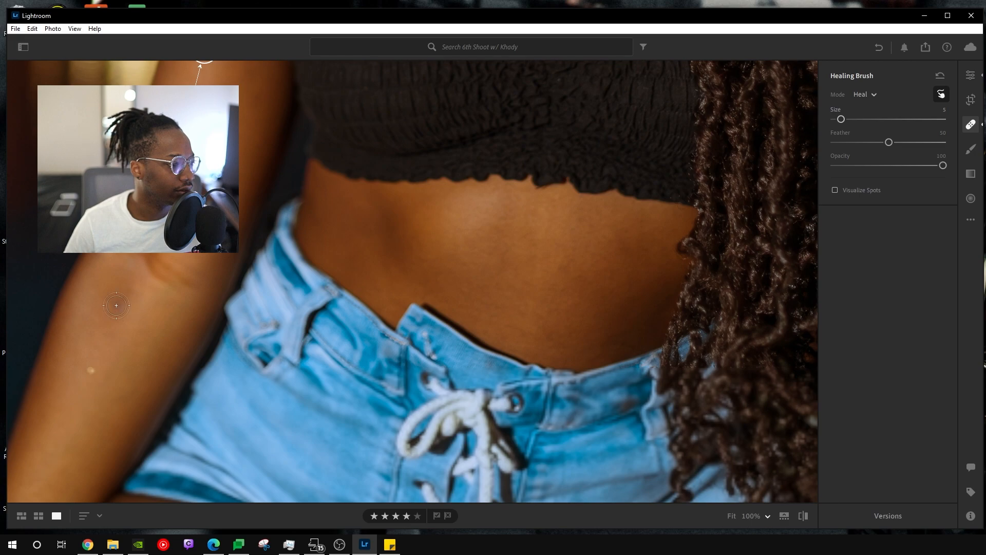
{"action": "left_click", "coordinate": [120, 308]}
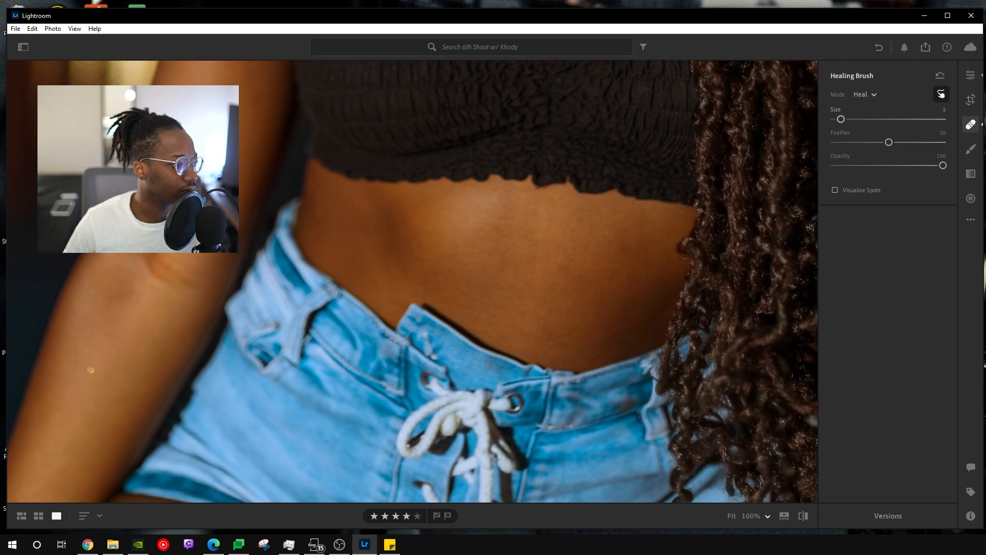
Heal the small marks on the forearm and thigh with the Healing Brush in Heal mode, using size 3.
{"action": "left_click", "coordinate": [865, 95]}
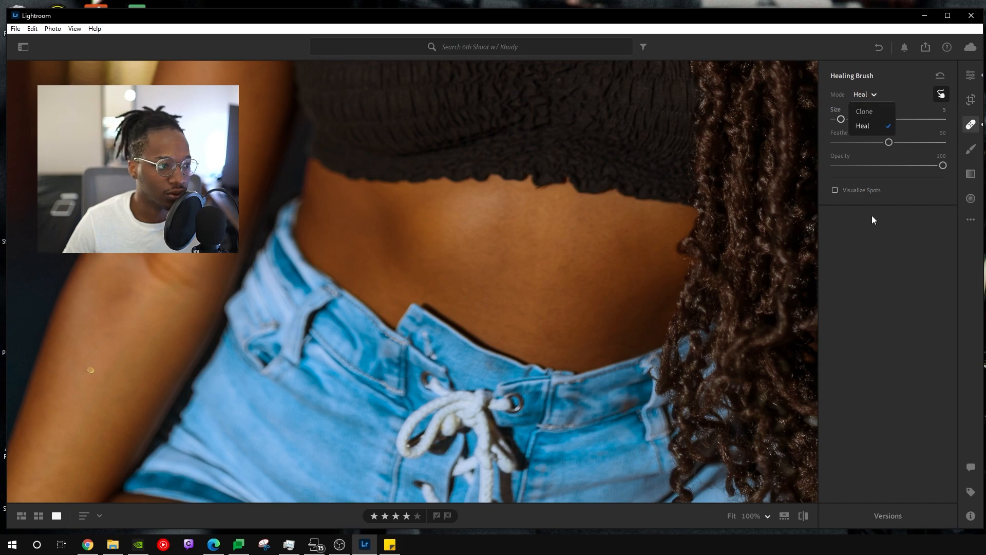
{"action": "left_click", "coordinate": [898, 283]}
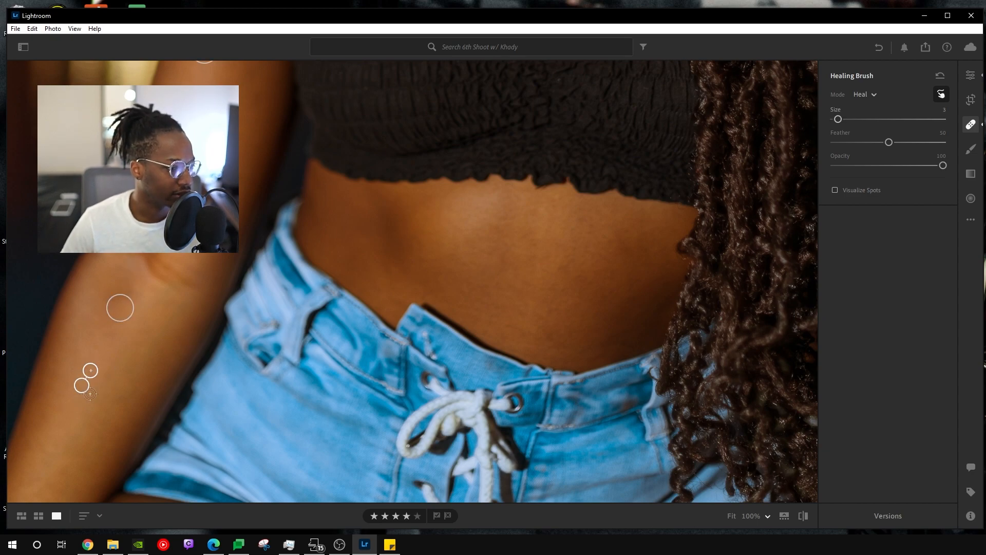
{"action": "scroll", "coordinate": [506, 344], "scroll_direction": "down", "scroll_amount": 5}
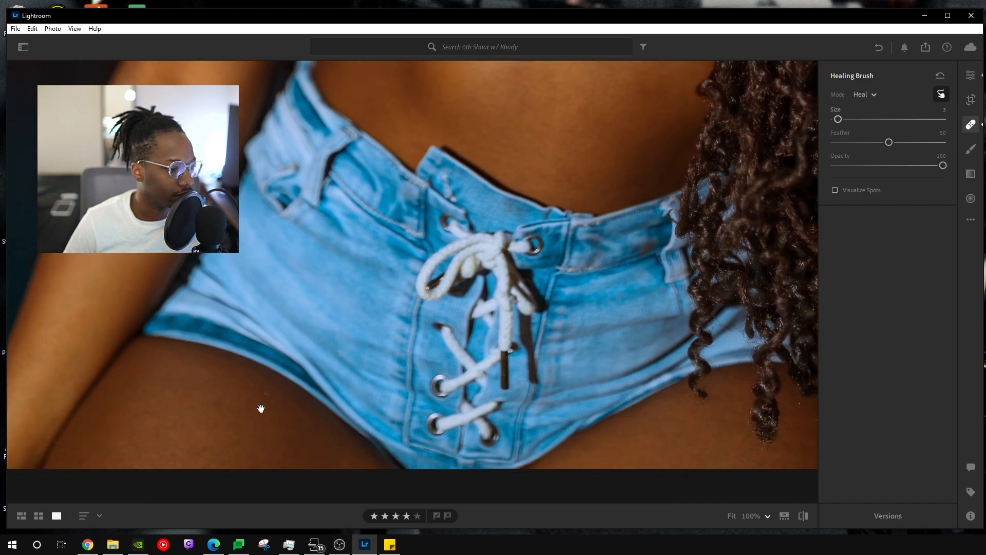
{"action": "left_click", "coordinate": [232, 430]}
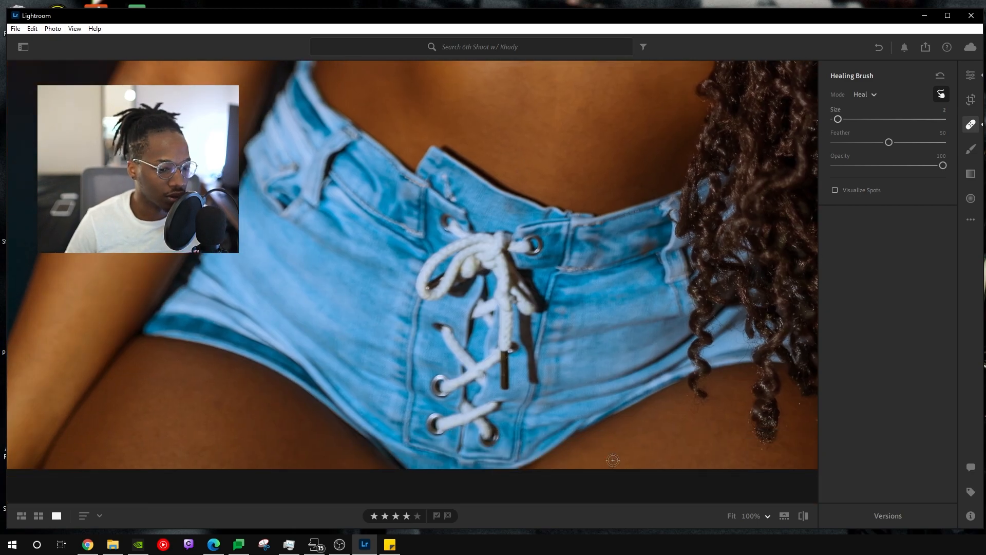
Set up a new adjustment brush for the face with Texture -77 and Sharpness +48.
{"action": "left_click_drag", "start_coordinate": [636, 447], "coordinate": [476, 400]}
{"action": "left_click_drag", "start_coordinate": [512, 102], "coordinate": [513, 214]}
{"action": "left_click_drag", "start_coordinate": [475, 149], "coordinate": [484, 343]}
{"action": "left_click_drag", "start_coordinate": [485, 168], "coordinate": [500, 343]}
{"action": "left_click_drag", "start_coordinate": [498, 148], "coordinate": [534, 359]}
{"action": "left_click_drag", "start_coordinate": [490, 174], "coordinate": [532, 307]}
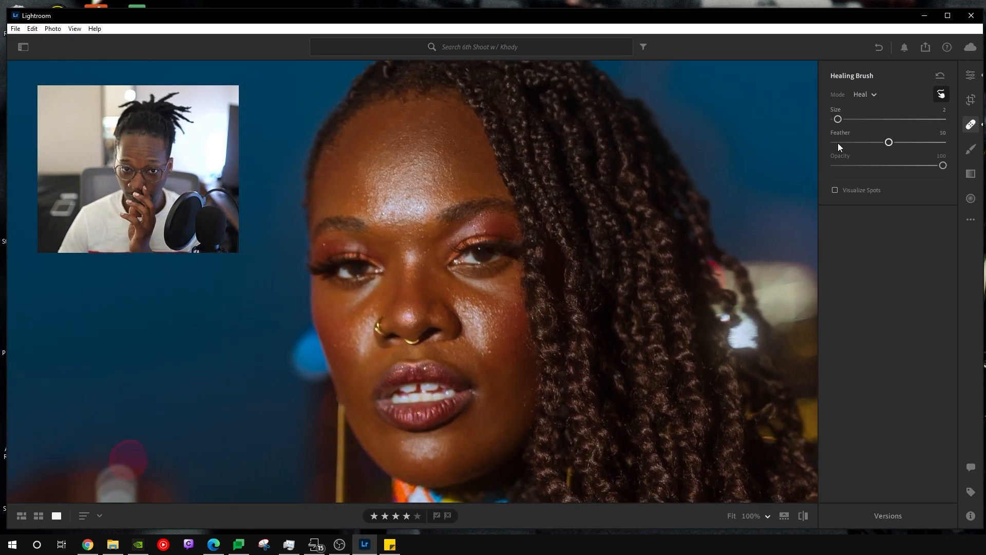
{"action": "left_click", "coordinate": [971, 150]}
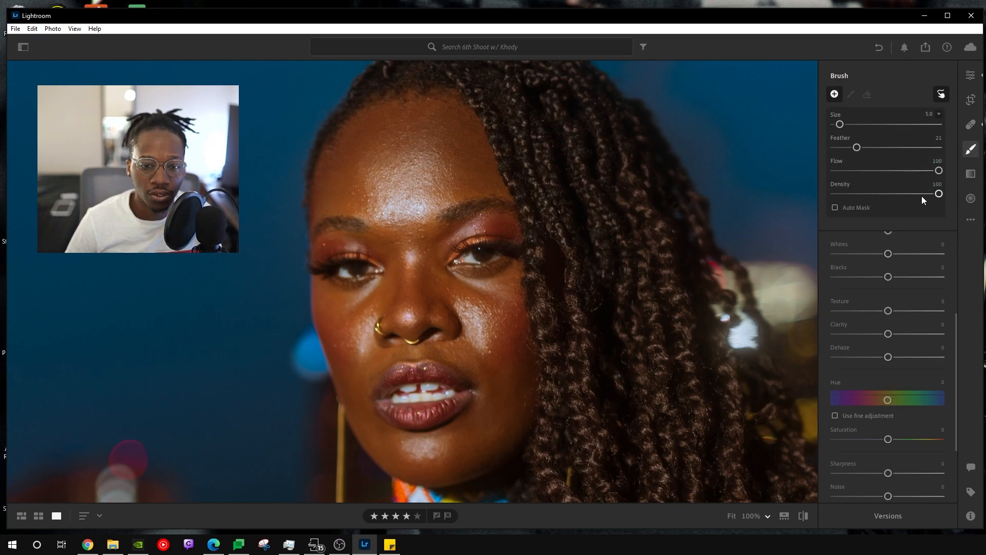
{"action": "scroll", "coordinate": [899, 252], "scroll_direction": "up", "scroll_amount": 3}
{"action": "scroll", "coordinate": [914, 312], "scroll_direction": "down", "scroll_amount": 3}
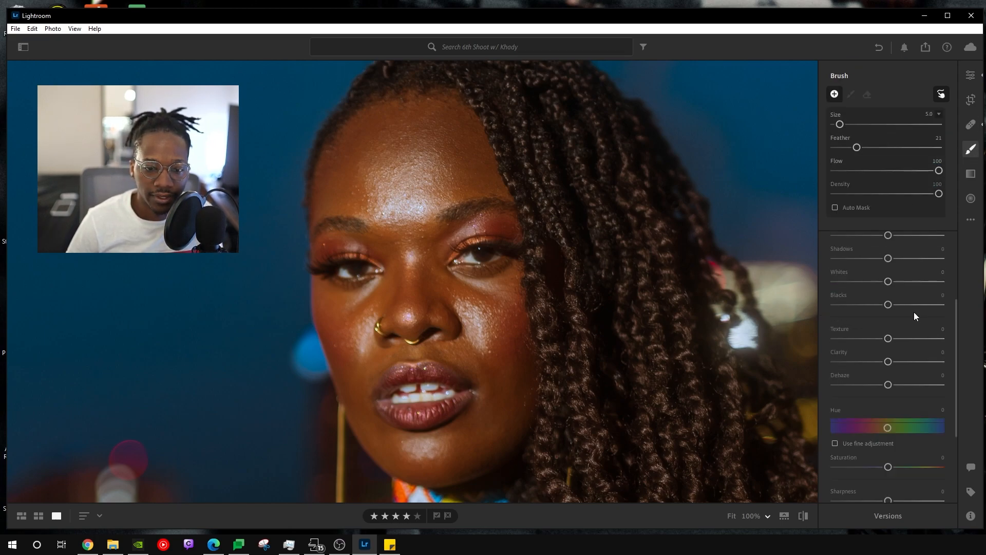
{"action": "left_click_drag", "start_coordinate": [889, 341], "coordinate": [847, 342]}
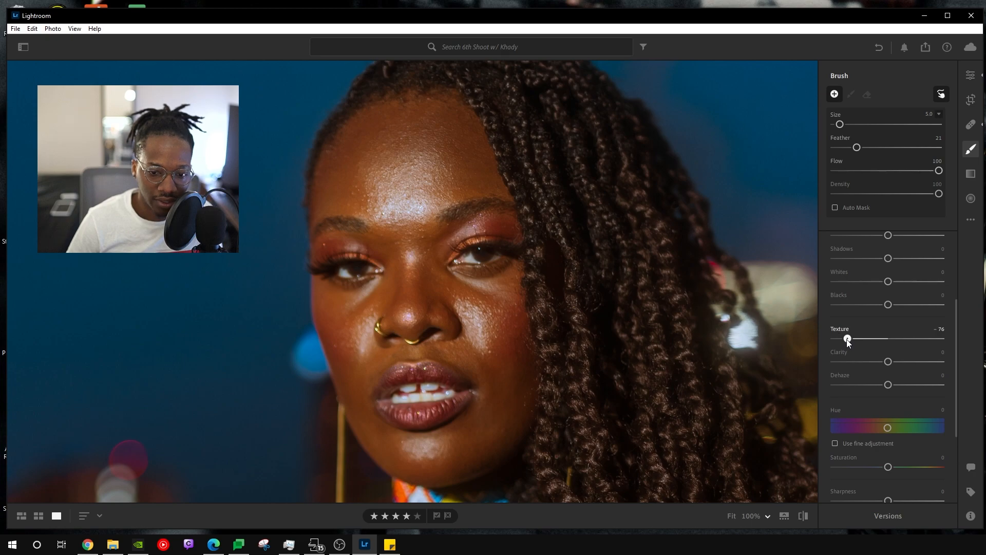
{"action": "scroll", "coordinate": [873, 375], "scroll_direction": "down", "scroll_amount": 3}
{"action": "left_click_drag", "start_coordinate": [887, 412], "coordinate": [914, 415]}
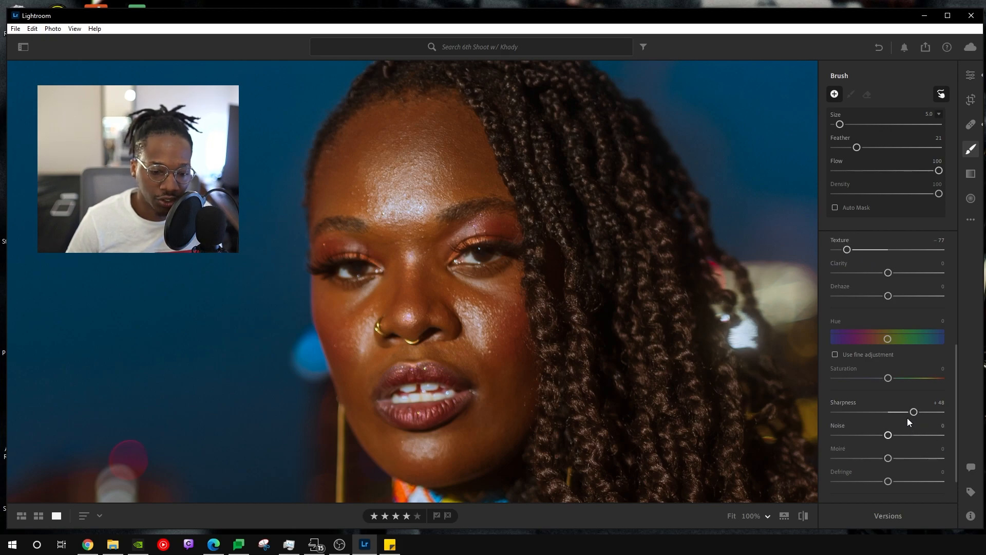
Paint the adjustment brush over the forehead with an enlarged brush, and reduce the brush size to 9.
{"action": "key", "text": "]"}
{"action": "key", "text": "]"}
{"action": "key", "text": "]"}
{"action": "key", "text": "]"}
{"action": "key", "text": "]"}
{"action": "key", "text": "]"}
{"action": "key", "text": "]"}
{"action": "key", "text": "]"}
{"action": "mouse_move", "coordinate": [424, 152]}
{"action": "left_mouse_down"}
{"action": "mouse_move", "coordinate": [382, 173]}
{"action": "mouse_move", "coordinate": [368, 168]}
{"action": "mouse_move", "coordinate": [379, 175]}
{"action": "mouse_move", "coordinate": [361, 195]}
{"action": "mouse_move", "coordinate": [395, 216]}
{"action": "mouse_move", "coordinate": [393, 205]}
{"action": "mouse_move", "coordinate": [411, 211]}
{"action": "mouse_move", "coordinate": [411, 241]}
{"action": "mouse_move", "coordinate": [462, 172]}
{"action": "mouse_move", "coordinate": [354, 171]}
{"action": "mouse_move", "coordinate": [397, 226]}
{"action": "mouse_move", "coordinate": [420, 118]}
{"action": "mouse_move", "coordinate": [337, 184]}
{"action": "mouse_move", "coordinate": [390, 227]}
{"action": "mouse_move", "coordinate": [427, 190]}
{"action": "mouse_move", "coordinate": [474, 176]}
{"action": "mouse_move", "coordinate": [458, 145]}
{"action": "left_mouse_up"}
{"action": "key", "text": "["}
{"action": "key", "text": "["}
{"action": "key", "text": "["}
{"action": "key", "text": "["}
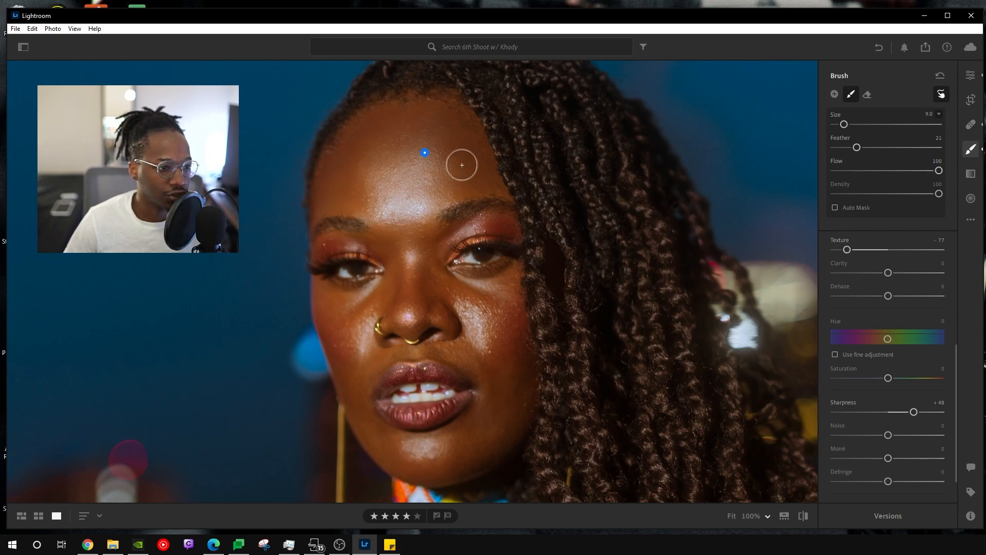
Set the forehead mask's Sharpness to +45, and test its Noise at -100 and +100 before resetting it to 0.
{"action": "double_click", "coordinate": [833, 401]}
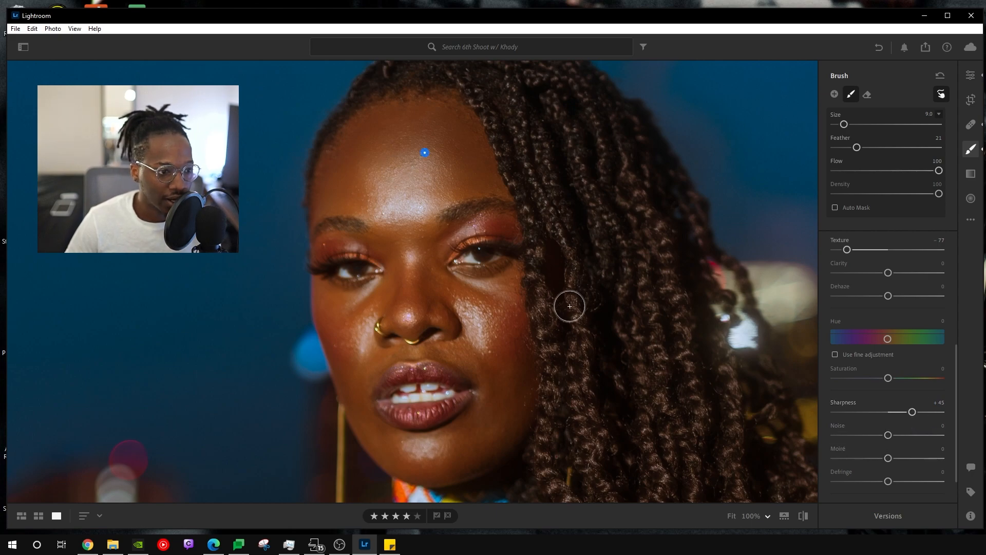
{"action": "left_click_drag", "start_coordinate": [887, 436], "coordinate": [838, 434]}
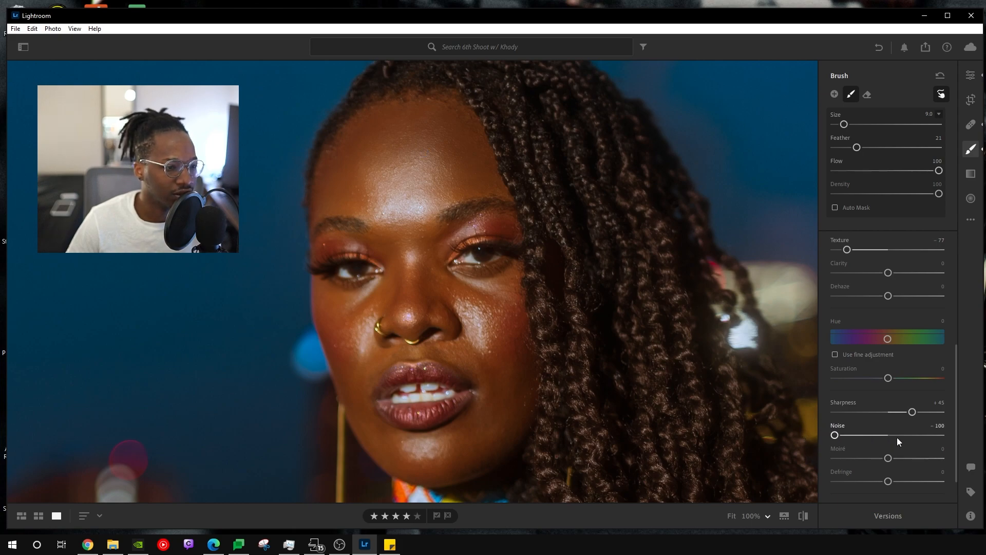
{"action": "left_click_drag", "start_coordinate": [834, 435], "coordinate": [971, 446]}
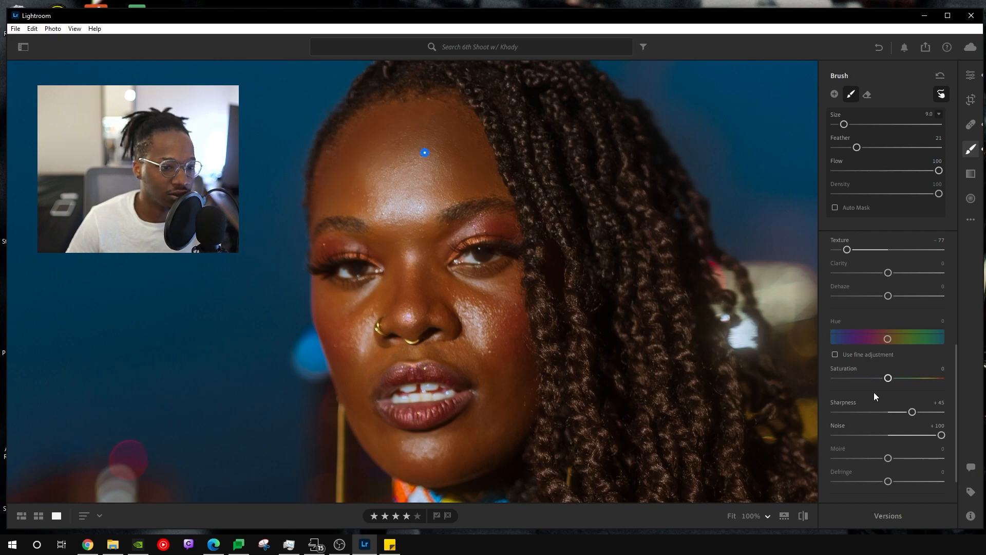
{"action": "double_click", "coordinate": [845, 434]}
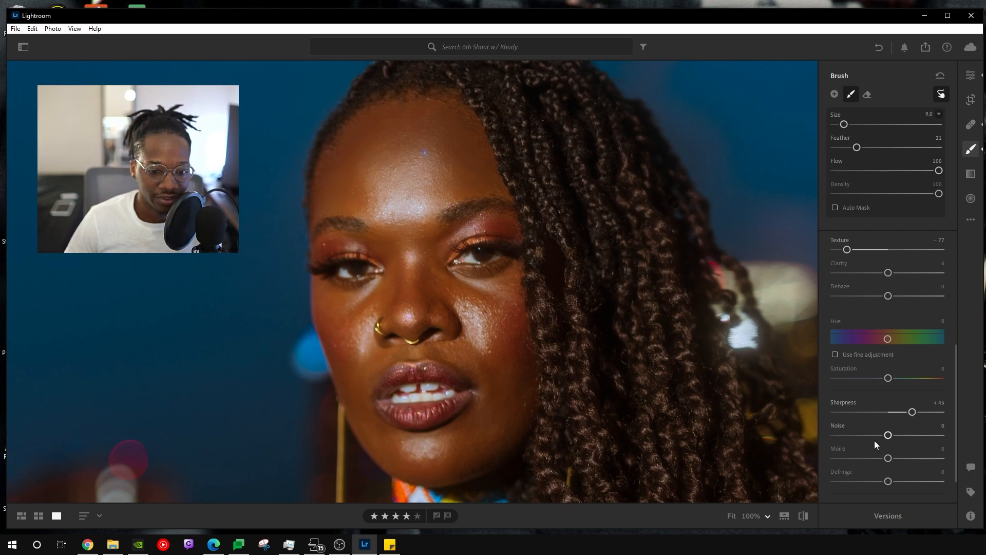
Compare the mask with Noise at -42 and +22 and Texture at -33, settling on Noise 0 and Texture -75.
{"action": "left_click_drag", "start_coordinate": [890, 438], "coordinate": [880, 438]}
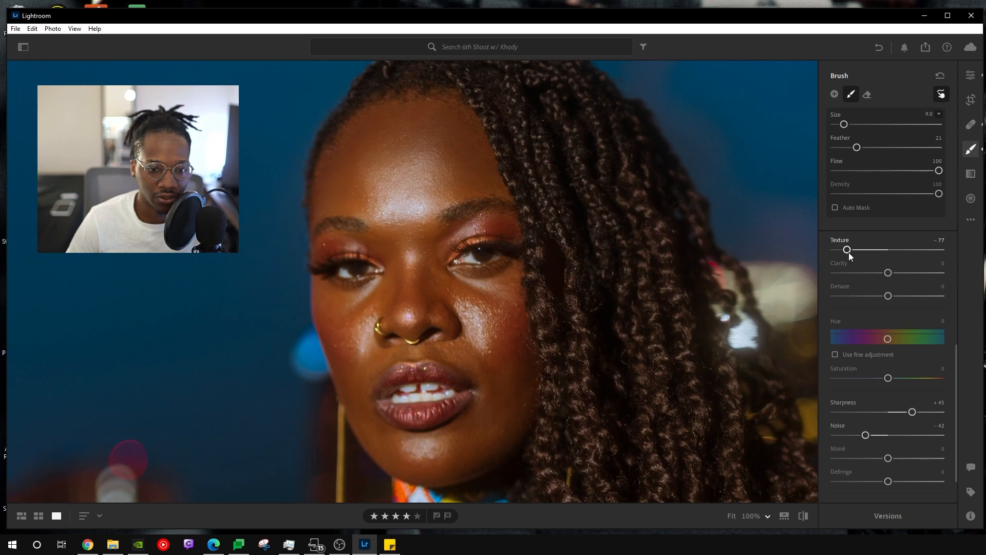
{"action": "left_click_drag", "start_coordinate": [860, 252], "coordinate": [872, 253]}
{"action": "left_click_drag", "start_coordinate": [865, 435], "coordinate": [879, 436]}
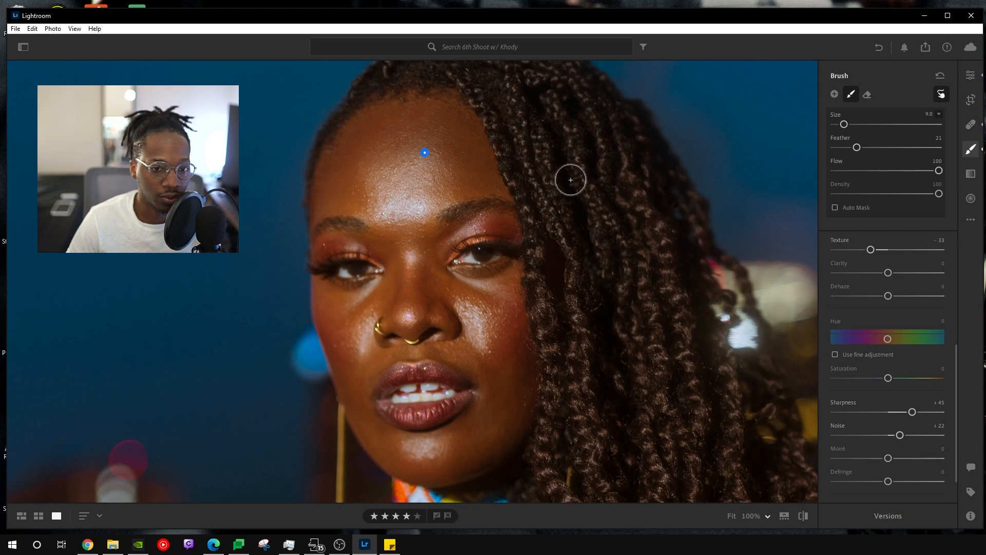
{"action": "double_click", "coordinate": [834, 425]}
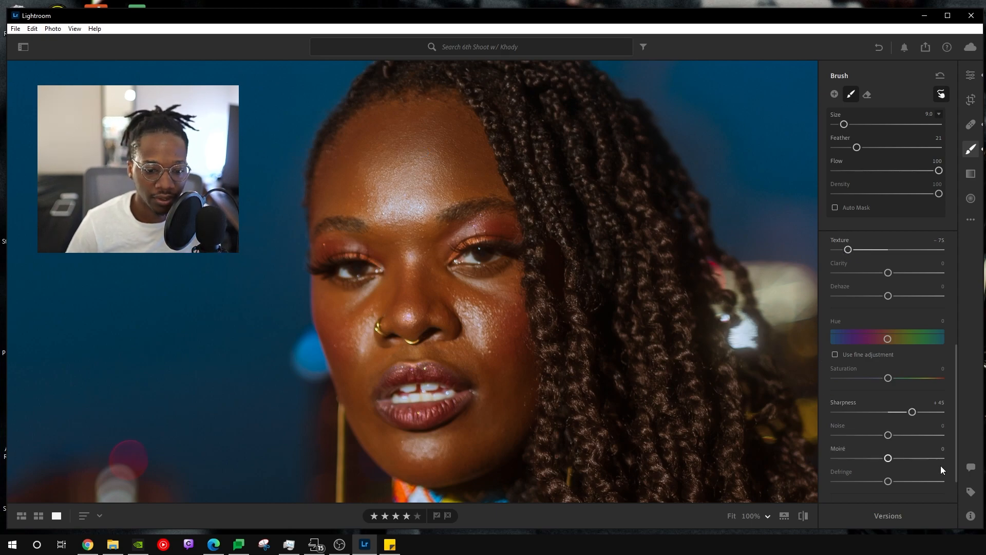
Paint the skin smoothing over both cheeks and down beside the mouth to the chin with brush size 7.
{"action": "key", "text": "["}
{"action": "key", "text": "["}
{"action": "mouse_move", "coordinate": [486, 293]}
{"action": "left_mouse_down"}
{"action": "mouse_move", "coordinate": [504, 332]}
{"action": "mouse_move", "coordinate": [505, 288]}
{"action": "mouse_move", "coordinate": [515, 355]}
{"action": "mouse_move", "coordinate": [497, 427]}
{"action": "mouse_move", "coordinate": [484, 313]}
{"action": "left_mouse_up"}
{"action": "mouse_move", "coordinate": [355, 303]}
{"action": "left_mouse_down"}
{"action": "mouse_move", "coordinate": [381, 300]}
{"action": "mouse_move", "coordinate": [328, 297]}
{"action": "mouse_move", "coordinate": [339, 332]}
{"action": "mouse_move", "coordinate": [352, 315]}
{"action": "mouse_move", "coordinate": [363, 322]}
{"action": "mouse_move", "coordinate": [356, 355]}
{"action": "left_mouse_up"}
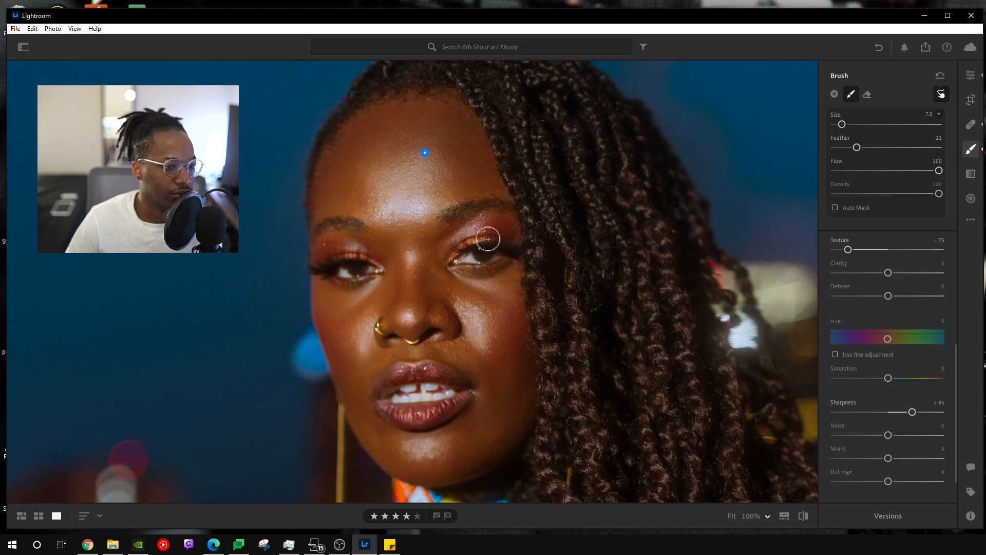
{"action": "mouse_move", "coordinate": [474, 285]}
{"action": "left_mouse_down"}
{"action": "mouse_move", "coordinate": [480, 461]}
{"action": "mouse_move", "coordinate": [428, 464]}
{"action": "mouse_move", "coordinate": [504, 421]}
{"action": "mouse_move", "coordinate": [482, 451]}
{"action": "mouse_move", "coordinate": [511, 428]}
{"action": "mouse_move", "coordinate": [452, 460]}
{"action": "mouse_move", "coordinate": [494, 448]}
{"action": "mouse_move", "coordinate": [474, 458]}
{"action": "mouse_move", "coordinate": [521, 415]}
{"action": "mouse_move", "coordinate": [468, 446]}
{"action": "mouse_move", "coordinate": [477, 389]}
{"action": "left_mouse_up"}
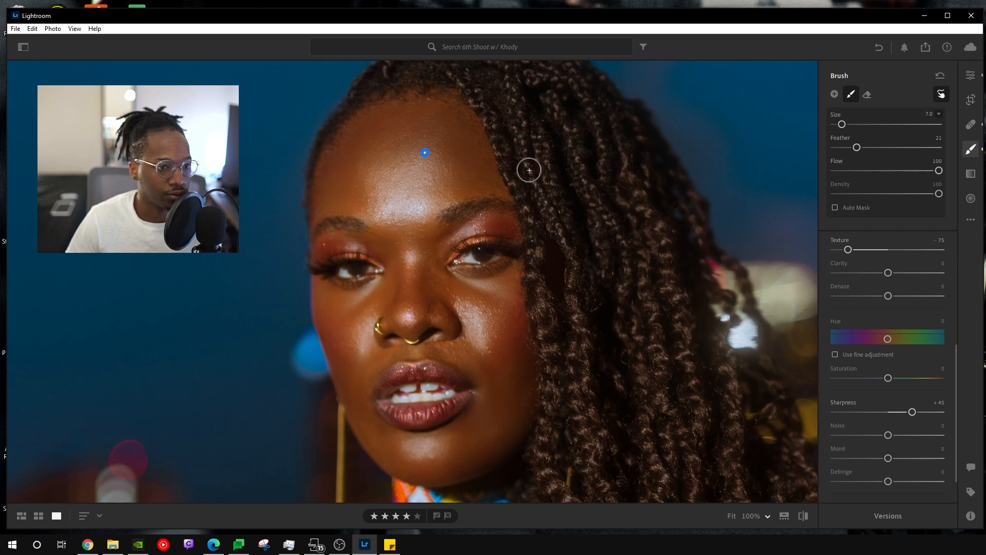
Lower the mask's Exposure to -0.96 to reveal the painted areas, after trying -0.68 and resetting it.
{"action": "left_click", "coordinate": [867, 94]}
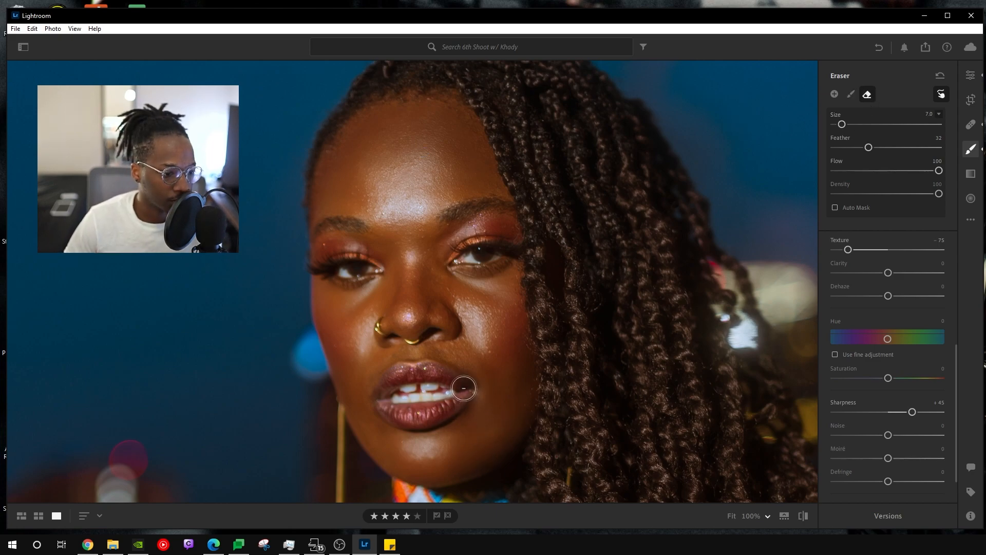
{"action": "scroll", "coordinate": [904, 362], "scroll_direction": "up", "scroll_amount": 5}
{"action": "scroll", "coordinate": [892, 314], "scroll_direction": "up", "scroll_amount": 1}
{"action": "left_click_drag", "start_coordinate": [888, 311], "coordinate": [878, 311]}
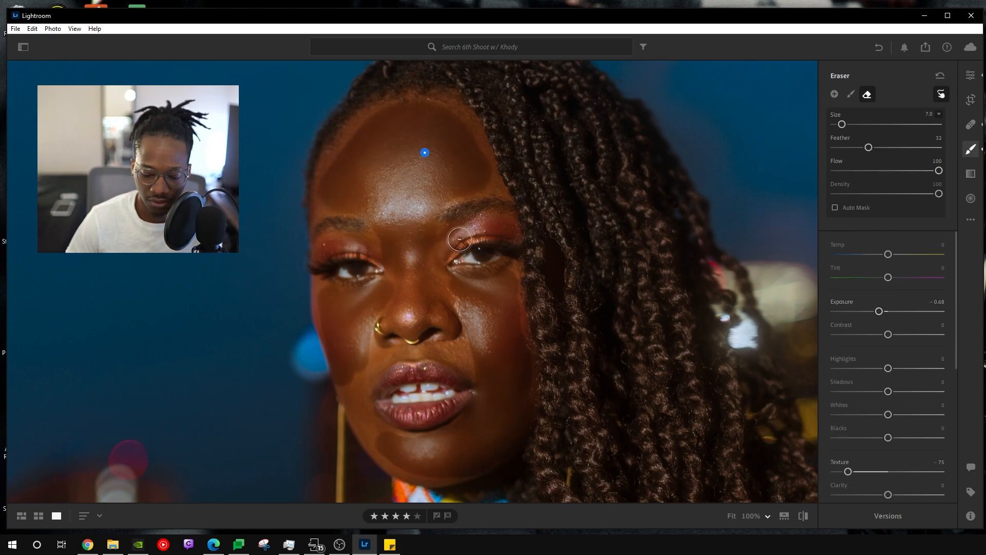
{"action": "left_click", "coordinate": [840, 300]}
{"action": "left_click_drag", "start_coordinate": [869, 255], "coordinate": [903, 258]}
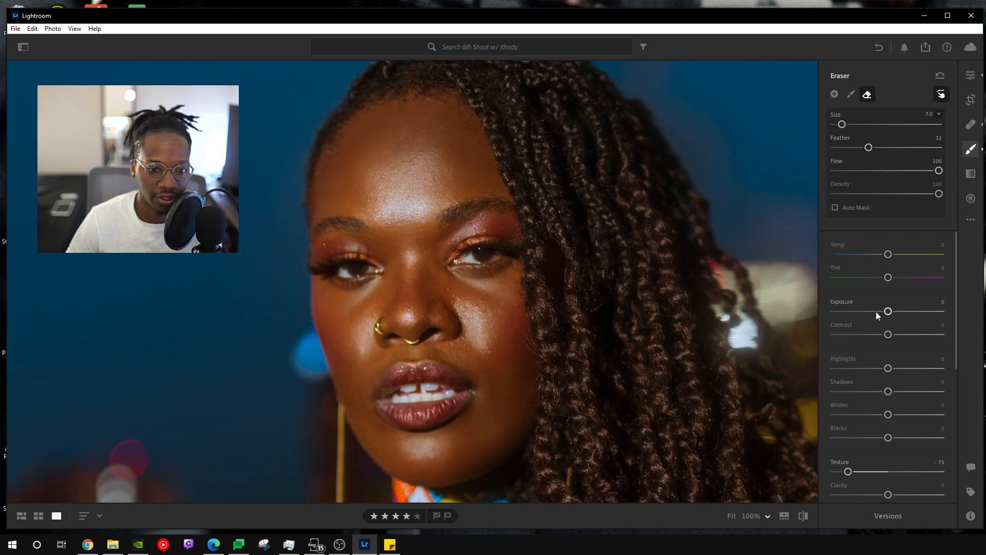
{"action": "left_click_drag", "start_coordinate": [879, 309], "coordinate": [875, 311]}
{"action": "scroll", "coordinate": [464, 174], "scroll_direction": "up", "scroll_amount": 3}
{"action": "left_click_drag", "start_coordinate": [456, 128], "coordinate": [490, 141]}
{"action": "key", "text": "ctrl+z"}
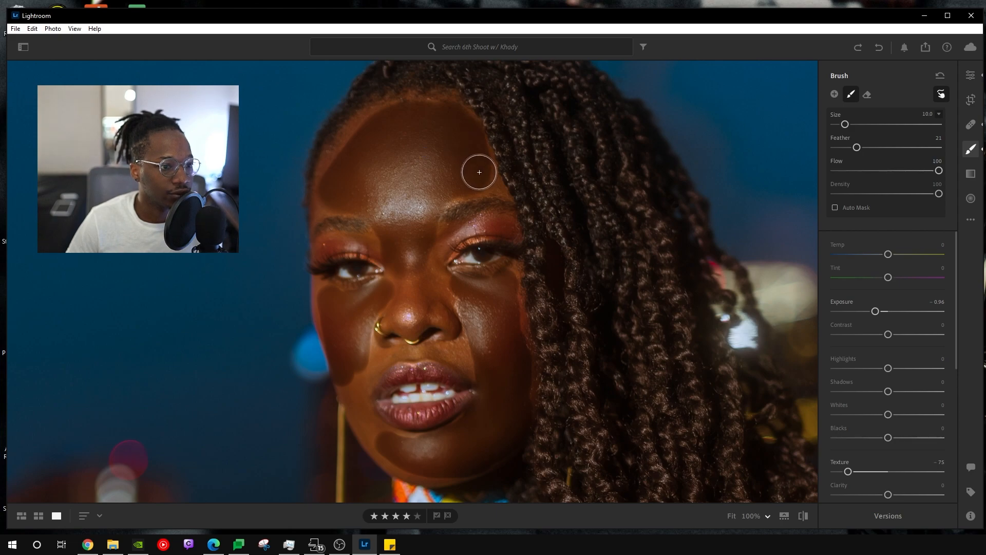
Extend the mask down the bridge of the nose and over the nose with a small brush of size 3 to 4.
{"action": "scroll", "coordinate": [323, 190], "scroll_direction": "down", "scroll_amount": 6}
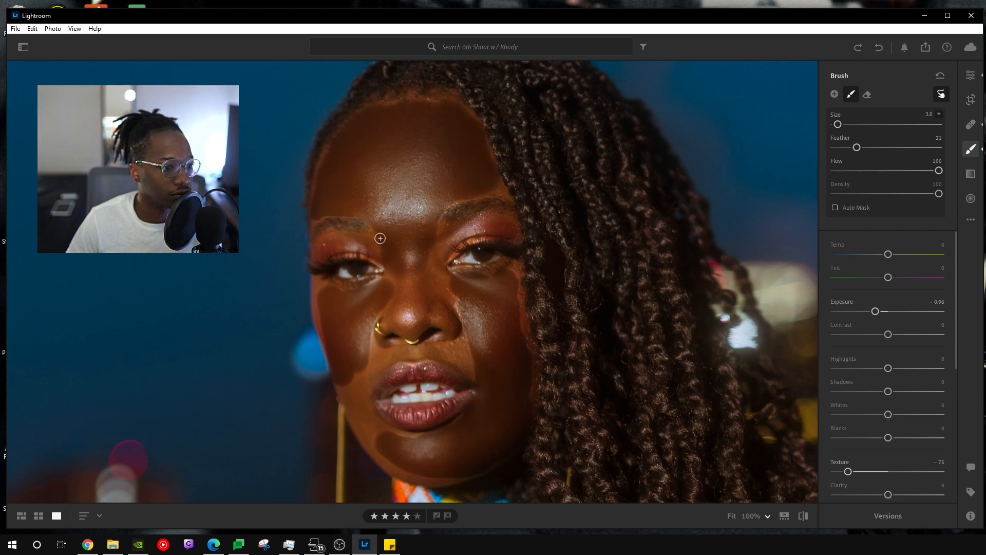
{"action": "mouse_move", "coordinate": [402, 274]}
{"action": "left_mouse_down"}
{"action": "mouse_move", "coordinate": [398, 288]}
{"action": "mouse_move", "coordinate": [430, 251]}
{"action": "mouse_move", "coordinate": [411, 302]}
{"action": "left_mouse_up"}
{"action": "scroll", "coordinate": [405, 275], "scroll_direction": "up", "scroll_amount": 3}
{"action": "scroll", "coordinate": [400, 311], "scroll_direction": "down", "scroll_amount": 2}
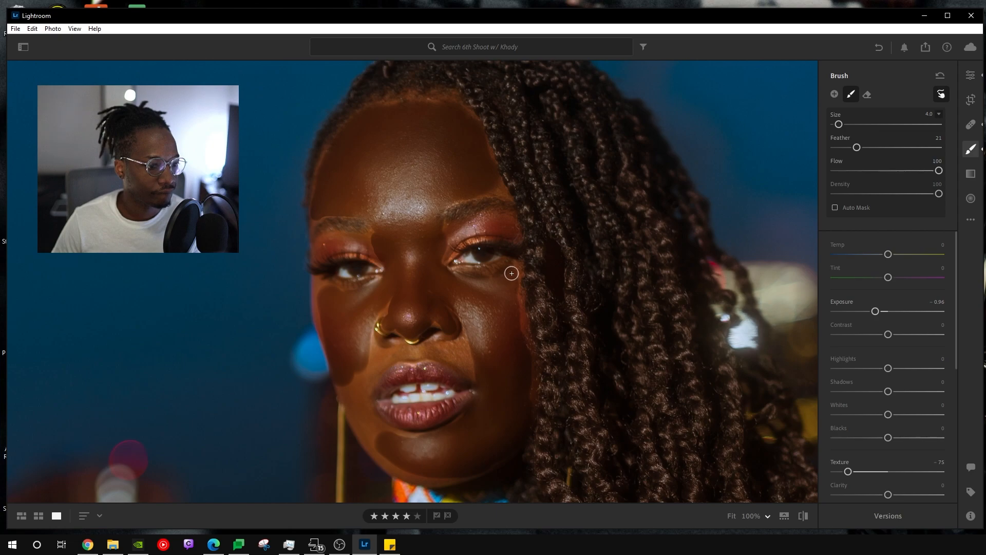
Fill the mask along the jaw and chin with brush size 6, and between nose and upper lip with a smaller brush.
{"action": "key", "text": "bracketright"}
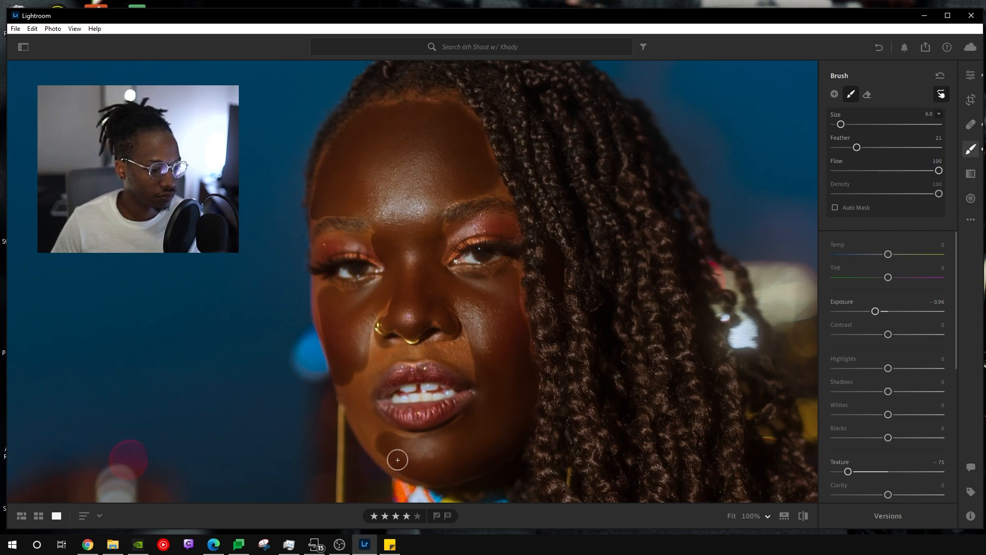
{"action": "mouse_move", "coordinate": [347, 390]}
{"action": "left_mouse_down"}
{"action": "mouse_move", "coordinate": [384, 448]}
{"action": "mouse_move", "coordinate": [383, 433]}
{"action": "mouse_move", "coordinate": [422, 444]}
{"action": "mouse_move", "coordinate": [479, 424]}
{"action": "mouse_move", "coordinate": [382, 441]}
{"action": "mouse_move", "coordinate": [360, 413]}
{"action": "mouse_move", "coordinate": [356, 382]}
{"action": "mouse_move", "coordinate": [369, 422]}
{"action": "mouse_move", "coordinate": [360, 400]}
{"action": "left_mouse_up"}
{"action": "key", "text": "bracketleft"}
{"action": "key", "text": "bracketleft"}
{"action": "key", "text": "bracketleft"}
{"action": "mouse_move", "coordinate": [360, 364]}
{"action": "left_mouse_down"}
{"action": "mouse_move", "coordinate": [363, 386]}
{"action": "mouse_move", "coordinate": [368, 350]}
{"action": "mouse_move", "coordinate": [368, 366]}
{"action": "mouse_move", "coordinate": [390, 354]}
{"action": "mouse_move", "coordinate": [464, 346]}
{"action": "left_mouse_up"}
{"action": "key", "text": "bracketright"}
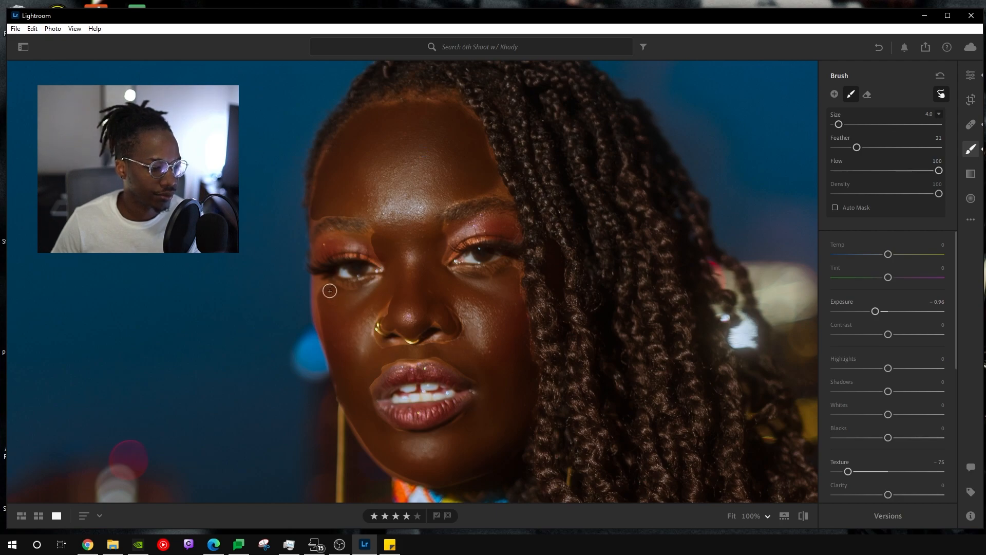
Fill the remaining mask gaps at the cheek edge, hairline and below the lips with sizes 4 and 3, and reset Exposure to 0.
{"action": "left_click_drag", "start_coordinate": [319, 289], "coordinate": [339, 341]}
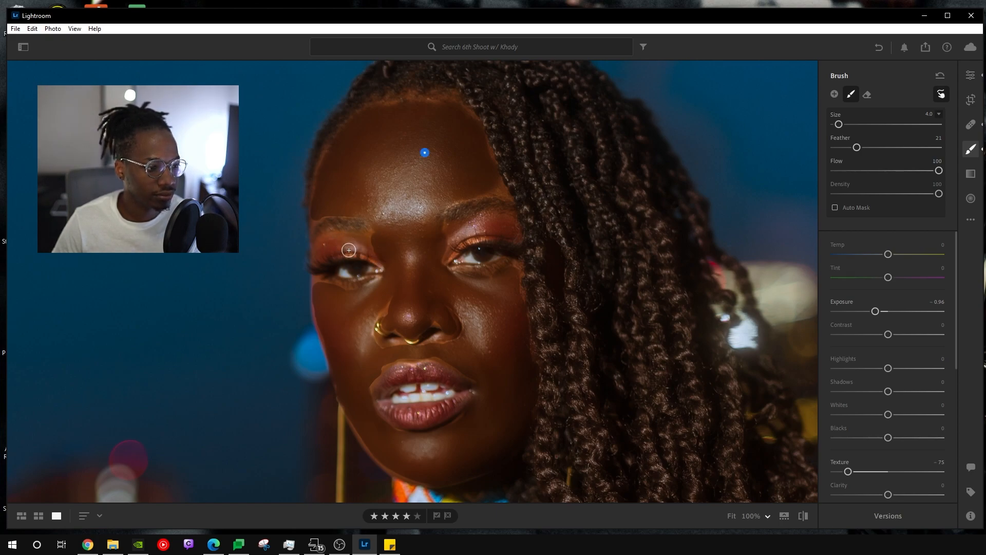
{"action": "key", "text": "bracketleft"}
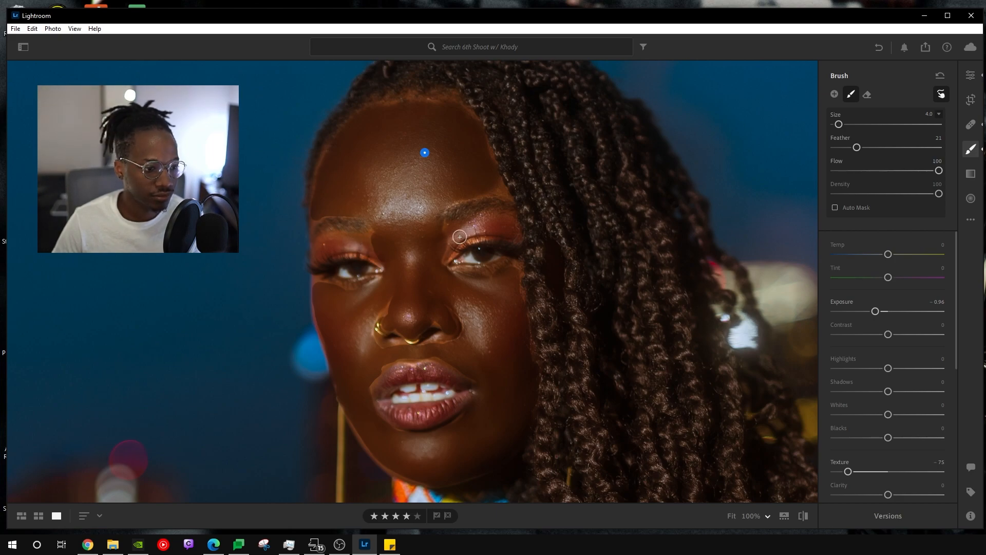
{"action": "left_click_drag", "start_coordinate": [497, 187], "coordinate": [485, 155]}
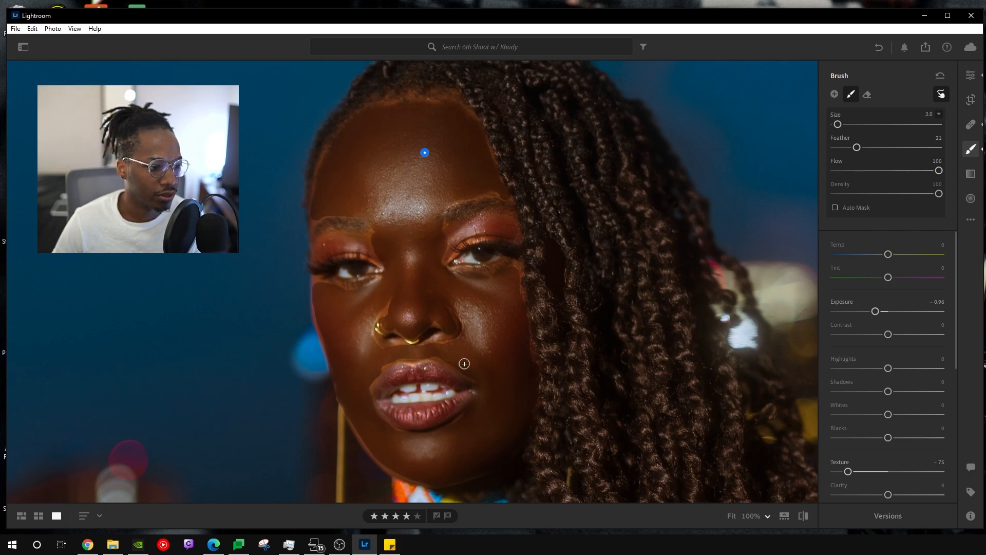
{"action": "left_click_drag", "start_coordinate": [474, 412], "coordinate": [401, 447]}
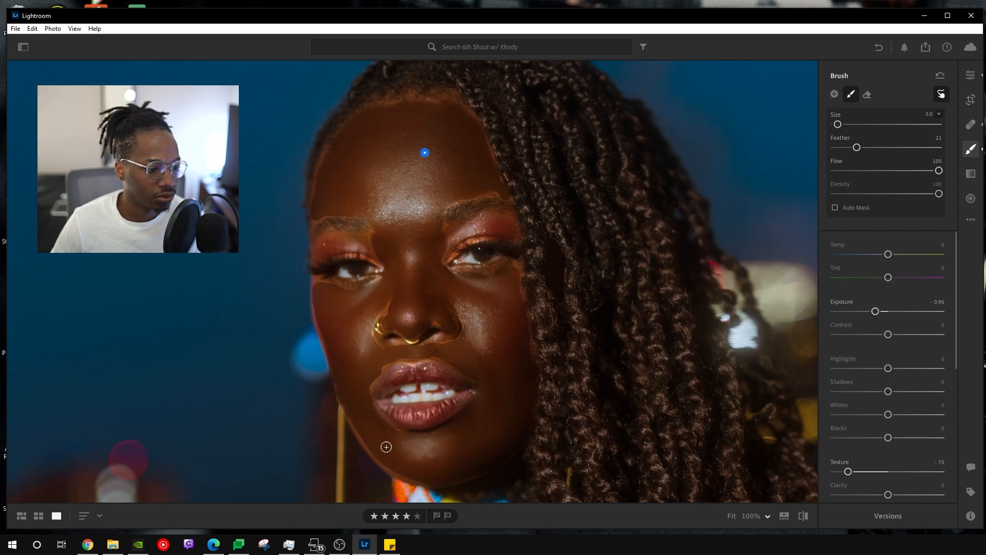
{"action": "double_click", "coordinate": [838, 310]}
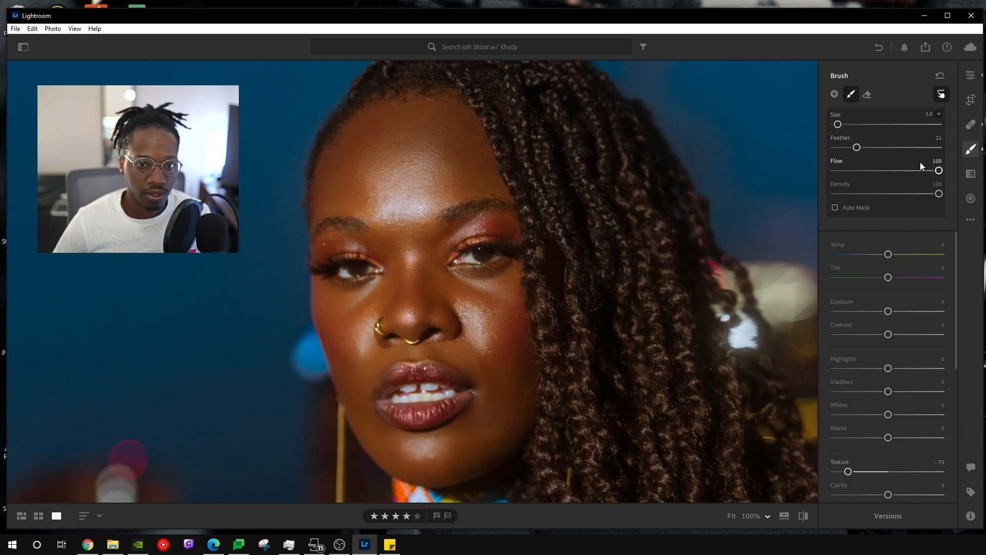
Compare the face with and without the smoothing by resetting the brush edits and undoing the reset.
{"action": "left_click", "coordinate": [942, 77]}
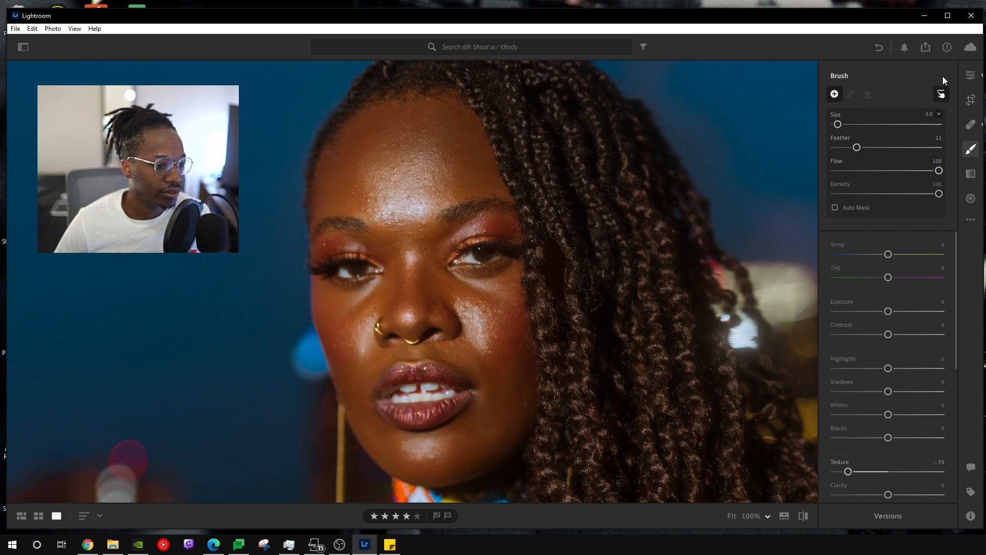
{"action": "key", "text": "ctrl+z"}
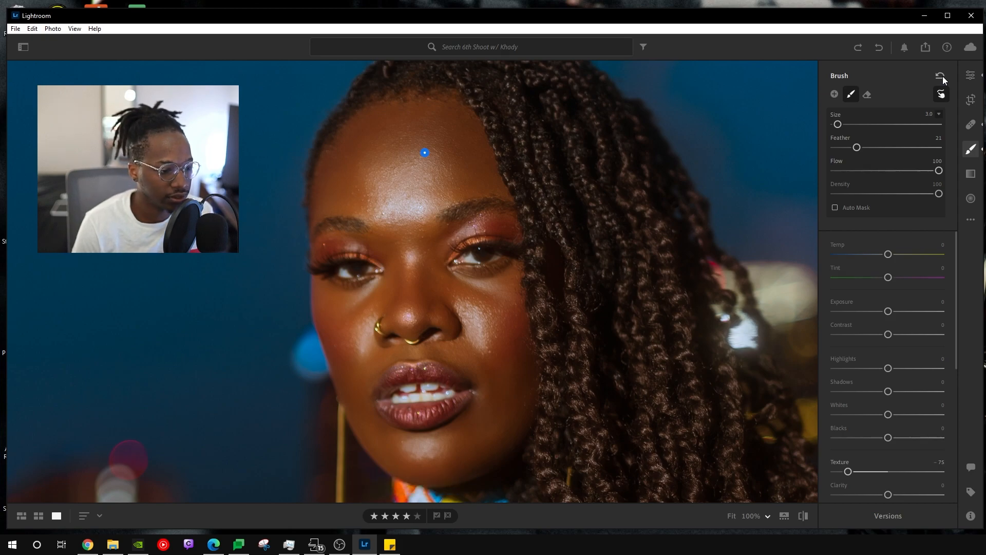
{"action": "left_click", "coordinate": [941, 76]}
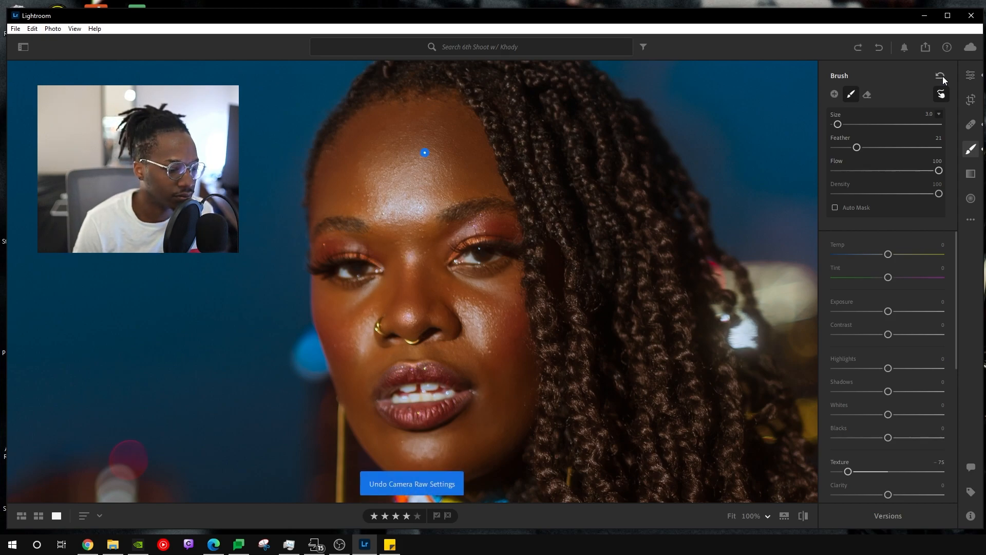
Restore the skin smoothing, and paint a new brush adjustment with Sharpness +50 over both eyes and the lips.
{"action": "key", "text": "ctrl+z"}
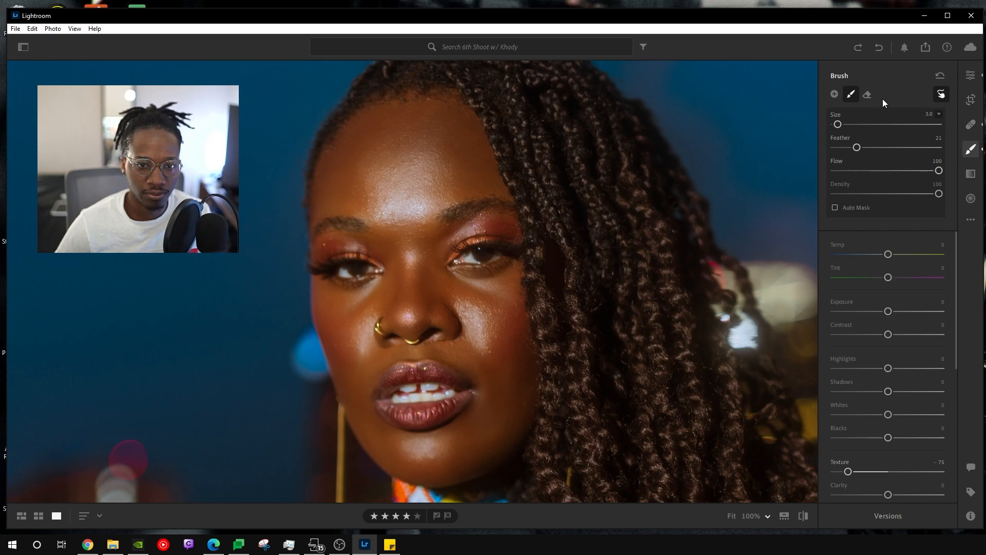
{"action": "key", "text": "ctrl+z"}
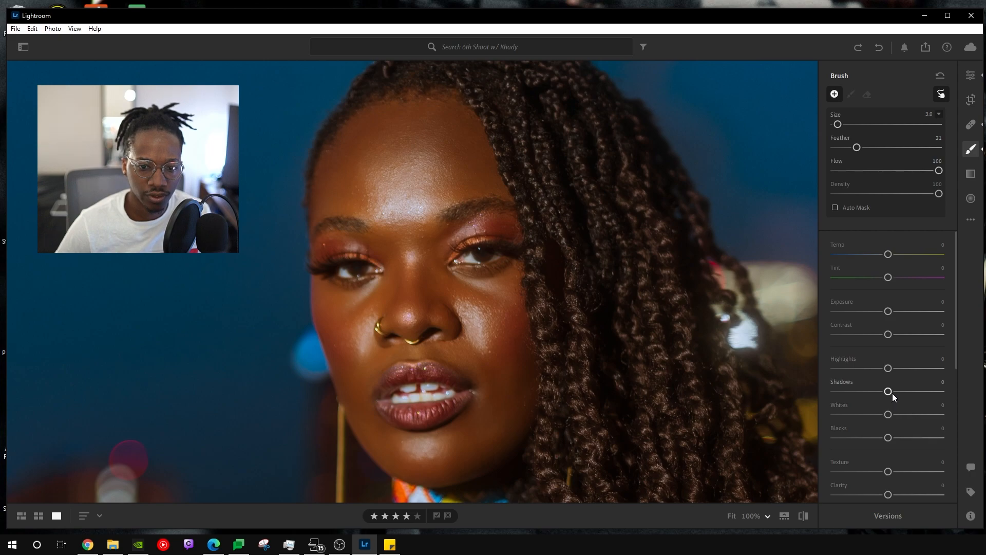
{"action": "scroll", "coordinate": [900, 385], "scroll_direction": "down", "scroll_amount": 5}
{"action": "left_click_drag", "start_coordinate": [906, 412], "coordinate": [917, 420]}
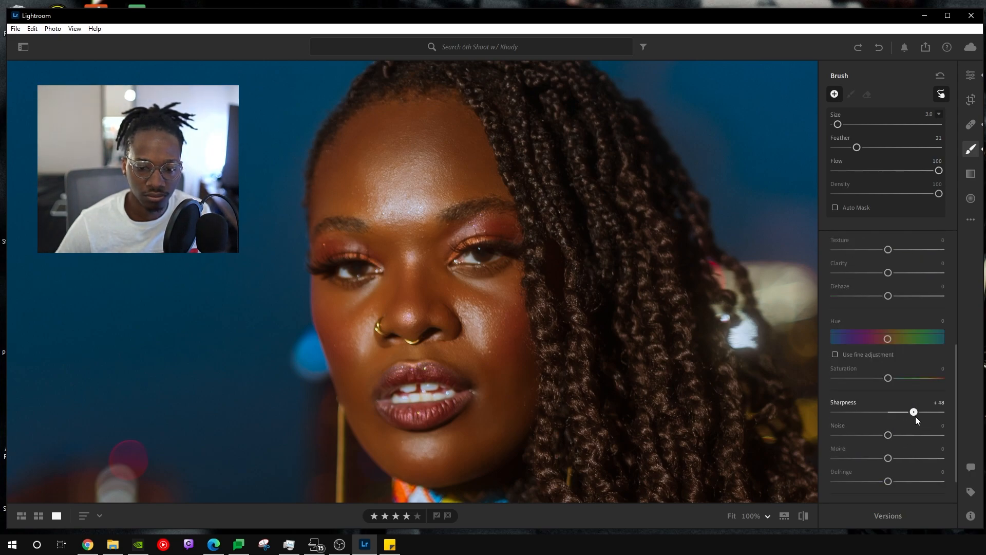
{"action": "scroll", "coordinate": [490, 261], "scroll_direction": "up", "scroll_amount": 1}
{"action": "left_click_drag", "start_coordinate": [490, 256], "coordinate": [464, 259]}
{"action": "scroll", "coordinate": [464, 258], "scroll_direction": "down", "scroll_amount": 1}
{"action": "left_click_drag", "start_coordinate": [343, 269], "coordinate": [365, 270]}
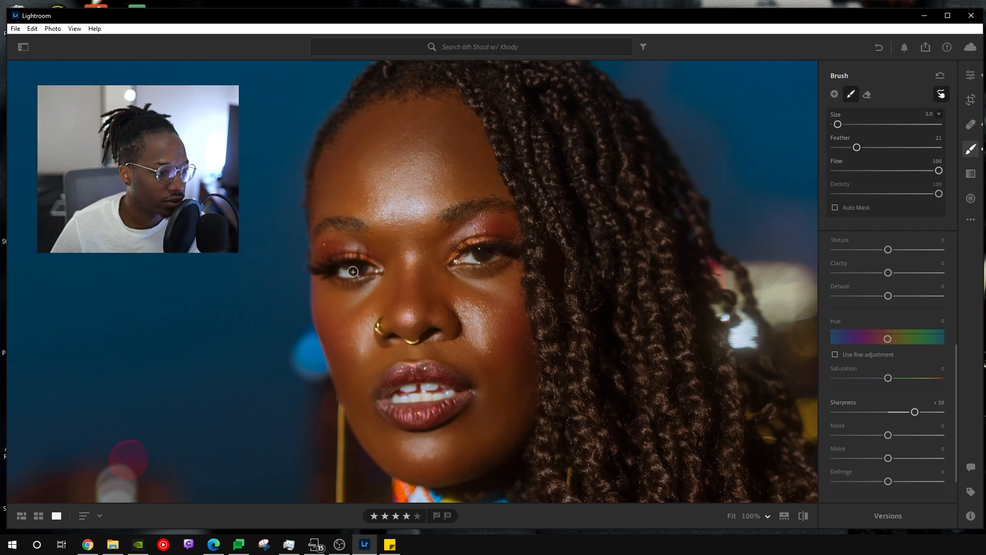
{"action": "left_click_drag", "start_coordinate": [431, 372], "coordinate": [451, 382]}
{"action": "mouse_move", "coordinate": [386, 406]}
{"action": "left_mouse_down"}
{"action": "mouse_move", "coordinate": [459, 394]}
{"action": "mouse_move", "coordinate": [473, 409]}
{"action": "left_mouse_up"}
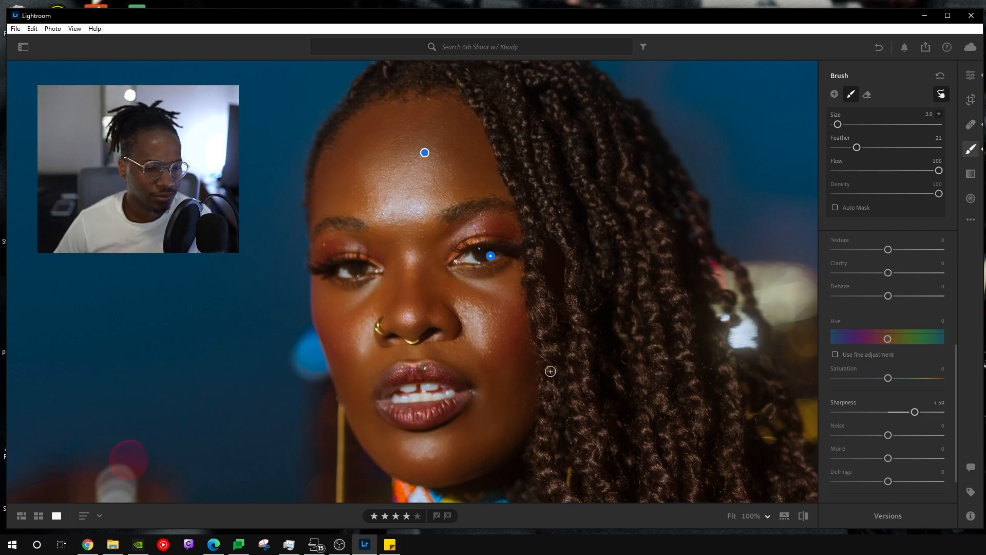
Start another brush adjustment with Temp -10 and paint it across the teeth at 100% zoom.
{"action": "left_click", "coordinate": [765, 516]}
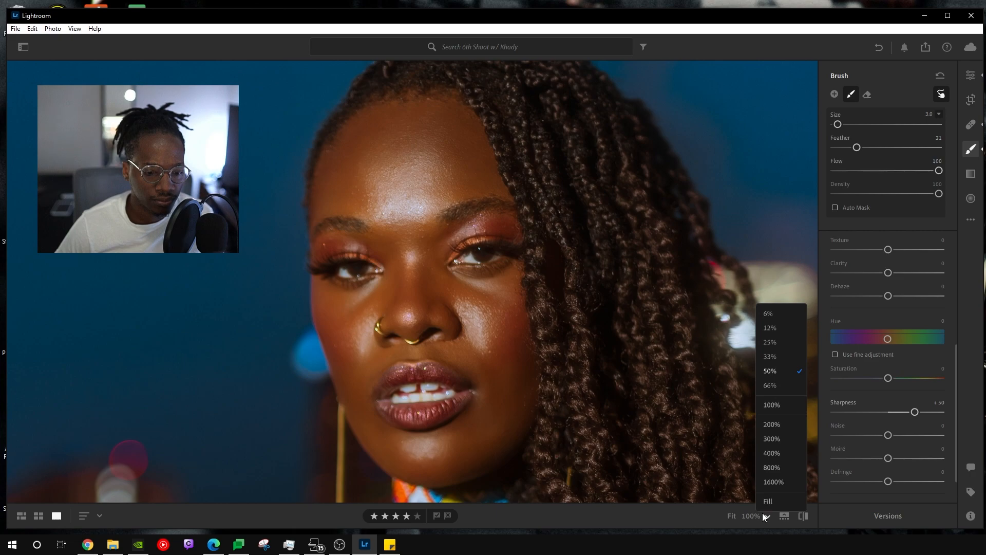
{"action": "left_click", "coordinate": [771, 405]}
{"action": "left_click_drag", "start_coordinate": [417, 396], "coordinate": [454, 331]}
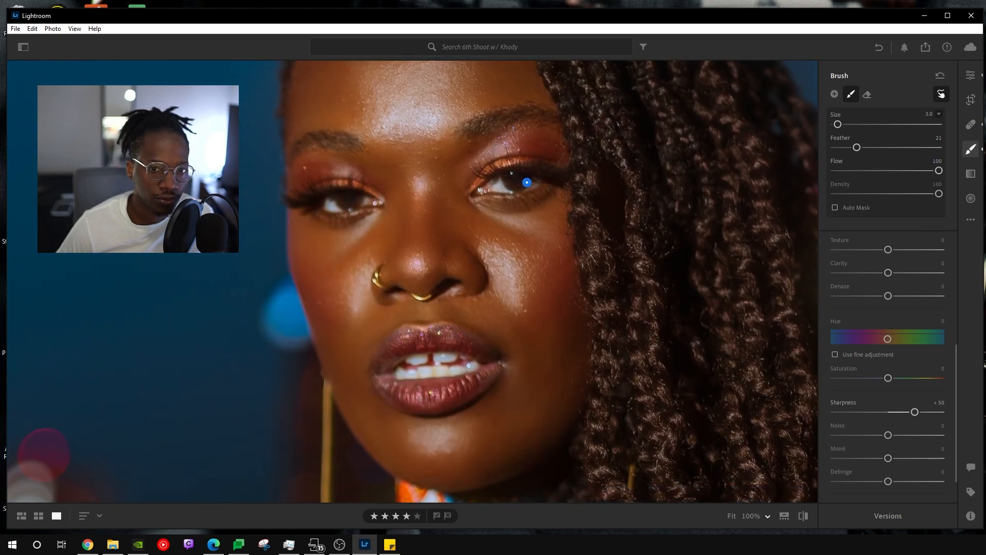
{"action": "left_click", "coordinate": [939, 75]}
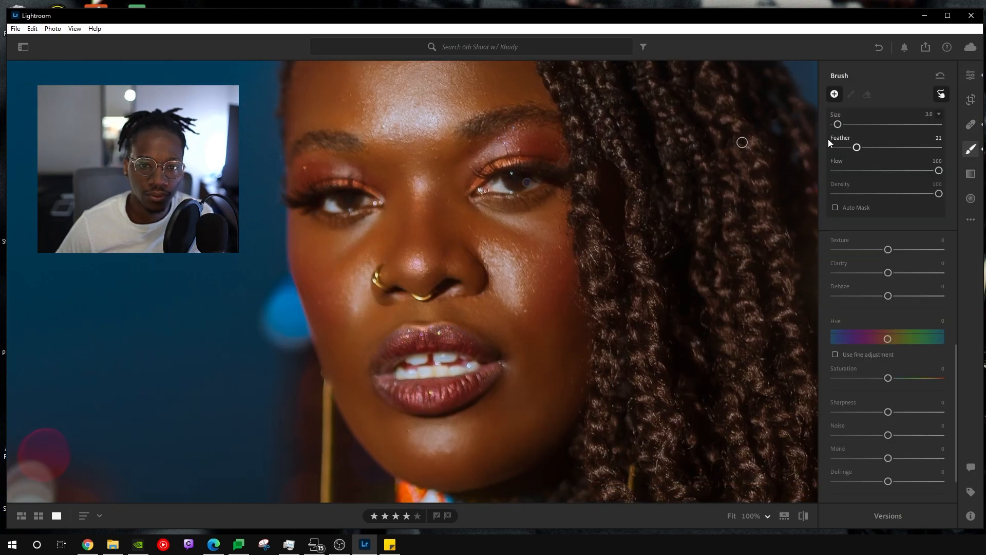
{"action": "scroll", "coordinate": [902, 276], "scroll_direction": "up", "scroll_amount": 5}
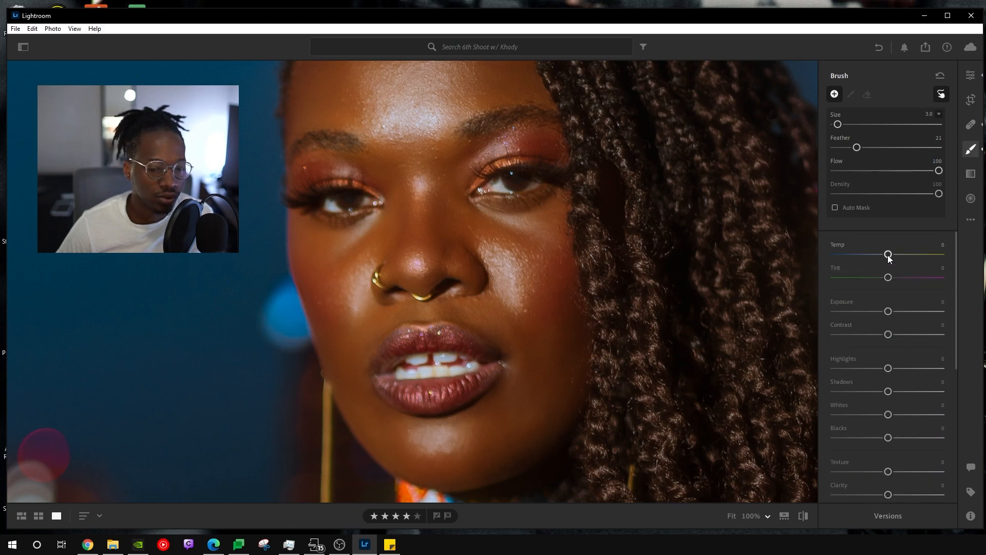
{"action": "left_click_drag", "start_coordinate": [885, 255], "coordinate": [883, 256]}
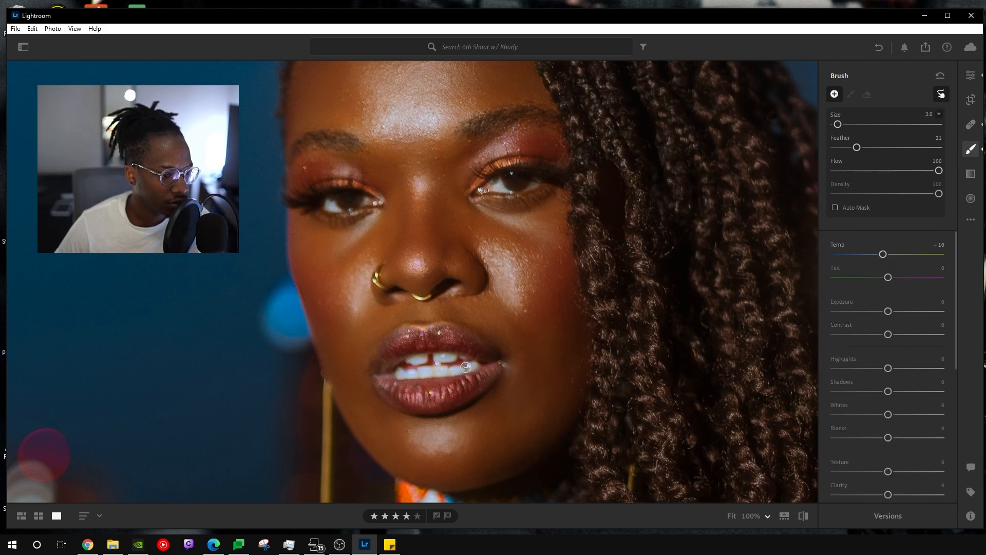
{"action": "left_click_drag", "start_coordinate": [469, 365], "coordinate": [409, 360]}
Set the teeth adjustment's Saturation to -36 and its Temp to -22.
{"action": "left_click_drag", "start_coordinate": [882, 254], "coordinate": [871, 254]}
{"action": "double_click", "coordinate": [871, 254]}
{"action": "scroll", "coordinate": [873, 380], "scroll_direction": "down", "scroll_amount": 3}
{"action": "scroll", "coordinate": [889, 405], "scroll_direction": "down", "scroll_amount": 3}
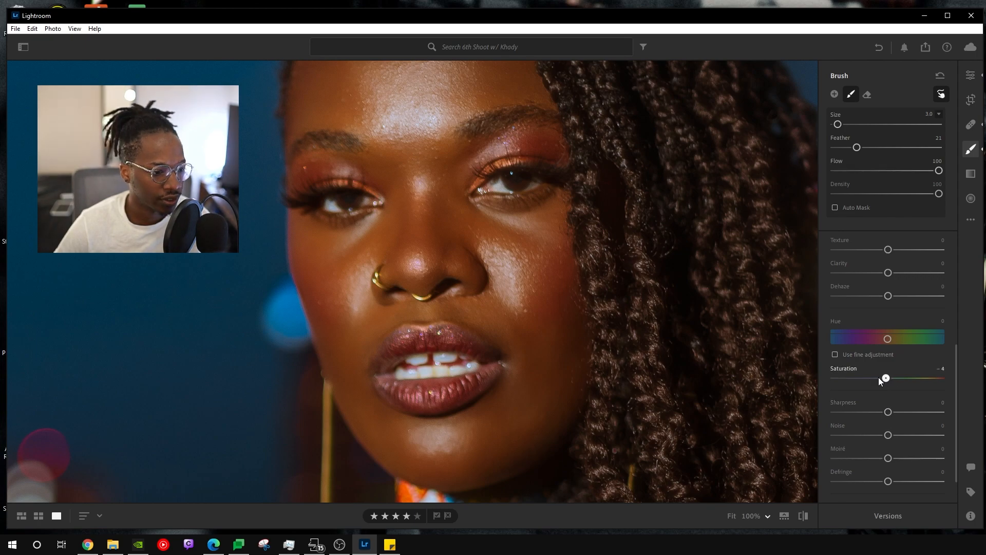
{"action": "mouse_move", "coordinate": [867, 379]}
{"action": "left_mouse_down"}
{"action": "mouse_move", "coordinate": [881, 379]}
{"action": "mouse_move", "coordinate": [869, 379]}
{"action": "left_mouse_up"}
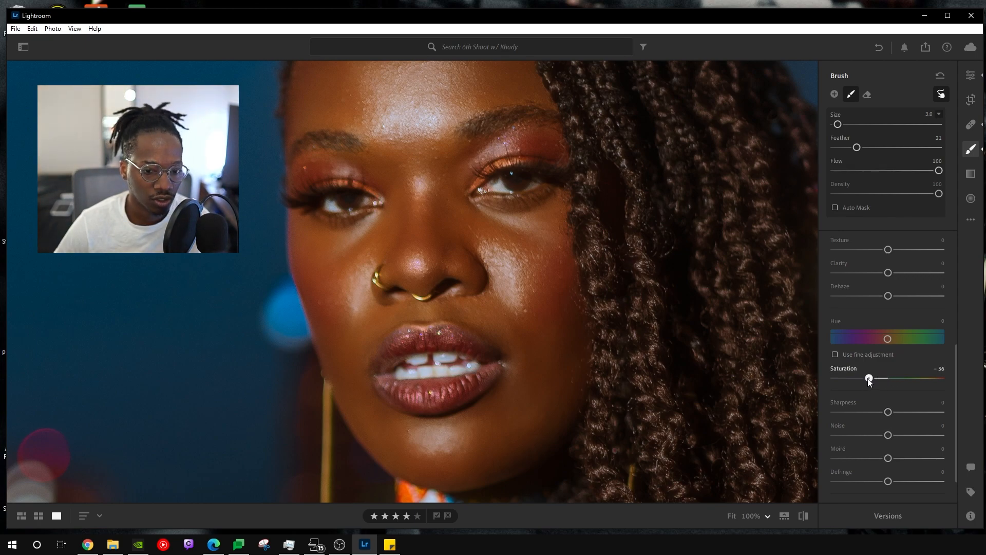
{"action": "scroll", "coordinate": [875, 329], "scroll_direction": "up", "scroll_amount": 5}
{"action": "left_click_drag", "start_coordinate": [887, 254], "coordinate": [876, 255]}
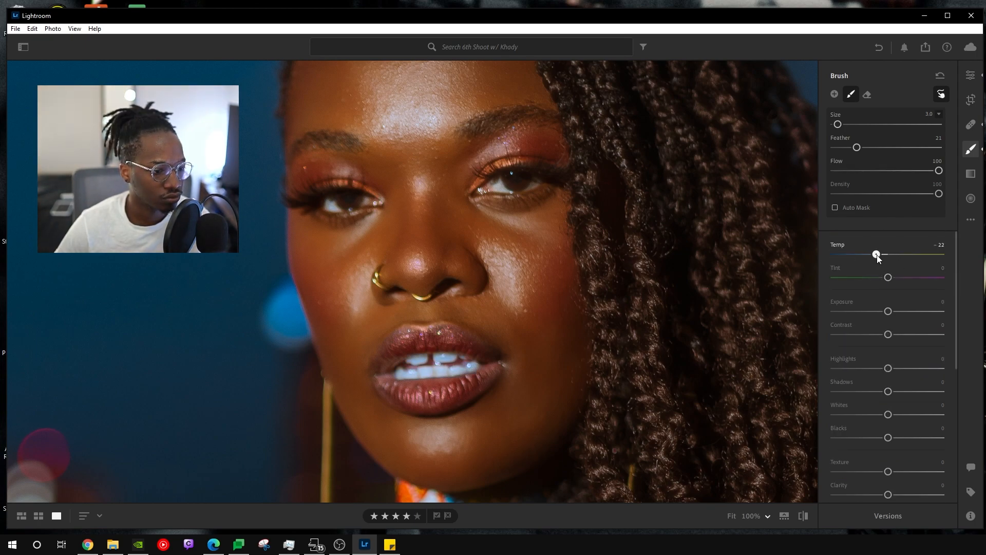
Erase the teeth mask's spill on the lower lip with a size 2 eraser, and raise the Temp slightly after trying Tint at -55.
{"action": "key", "text": "alt"}
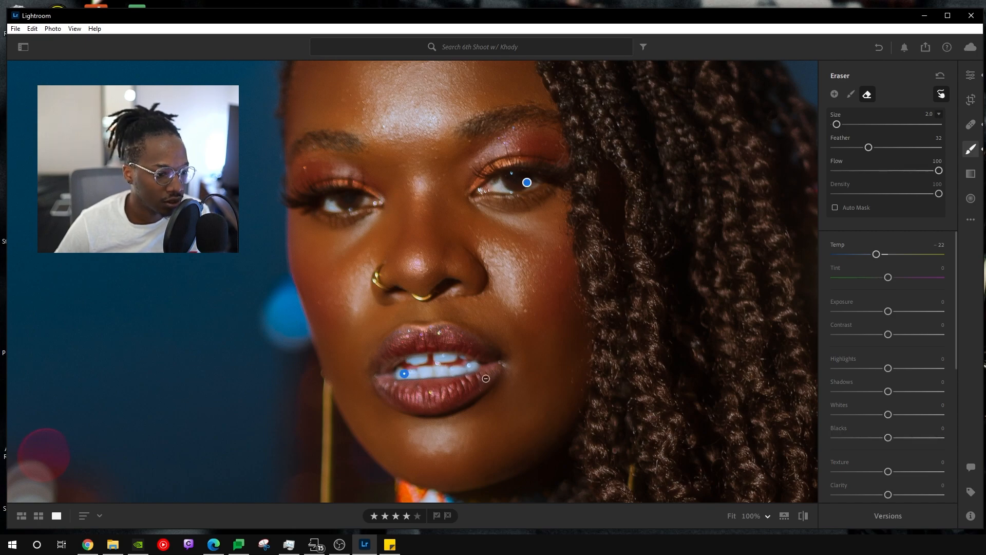
{"action": "left_click_drag", "start_coordinate": [468, 378], "coordinate": [475, 377]}
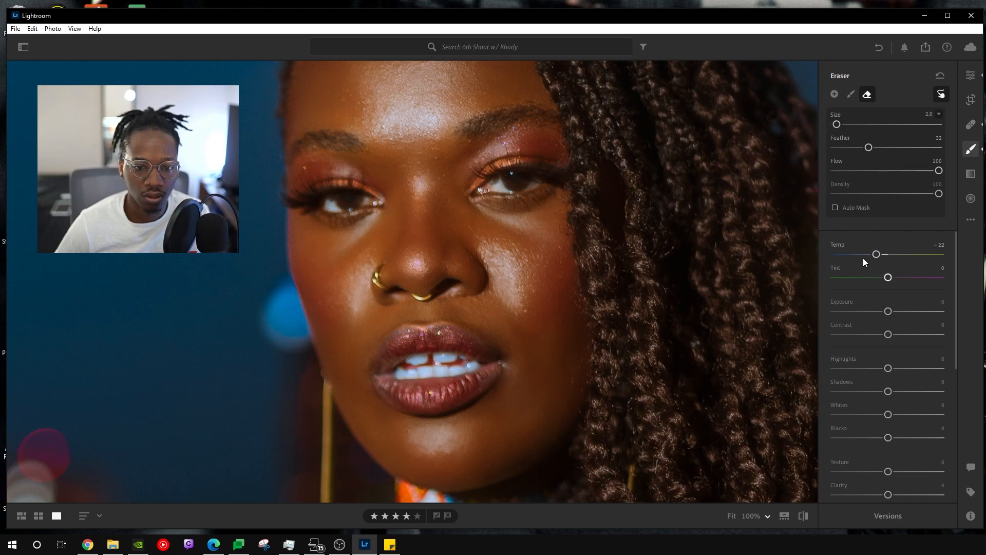
{"action": "left_click_drag", "start_coordinate": [890, 281], "coordinate": [858, 277]}
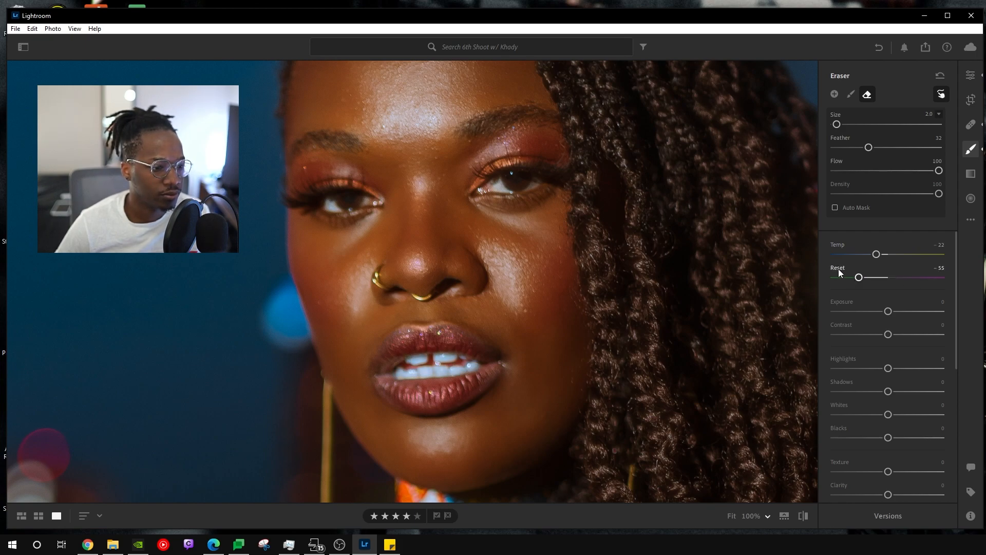
{"action": "scroll", "coordinate": [892, 371], "scroll_direction": "down", "scroll_amount": 5}
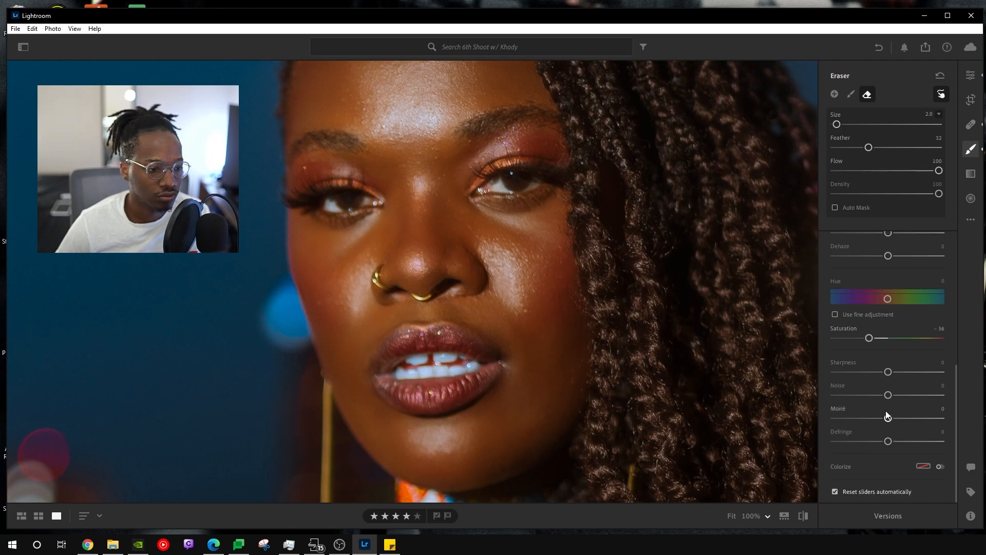
{"action": "scroll", "coordinate": [887, 416], "scroll_direction": "up", "scroll_amount": 5}
{"action": "left_click_drag", "start_coordinate": [876, 254], "coordinate": [882, 255]}
{"action": "scroll", "coordinate": [871, 257], "scroll_direction": "down", "scroll_amount": 5}
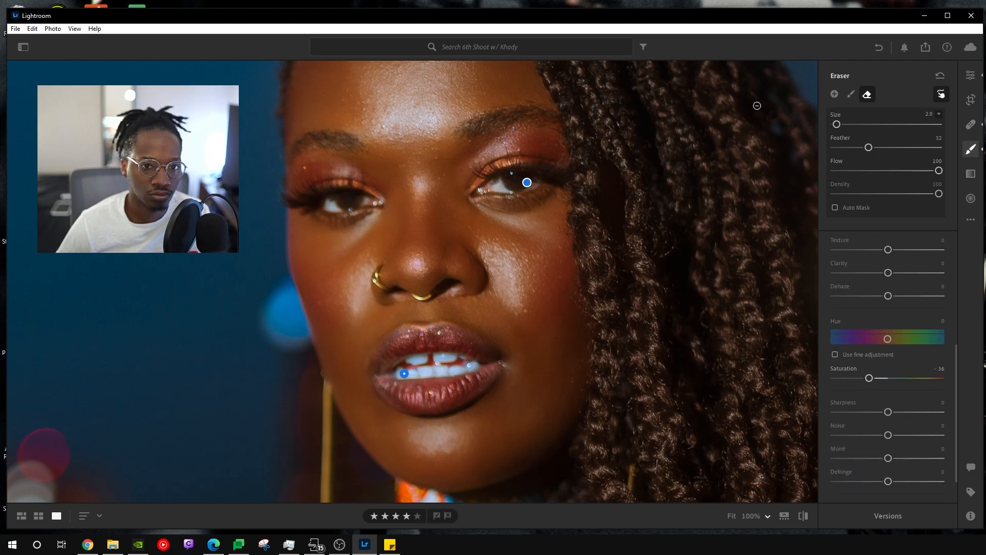
{"action": "left_click", "coordinate": [851, 94]}
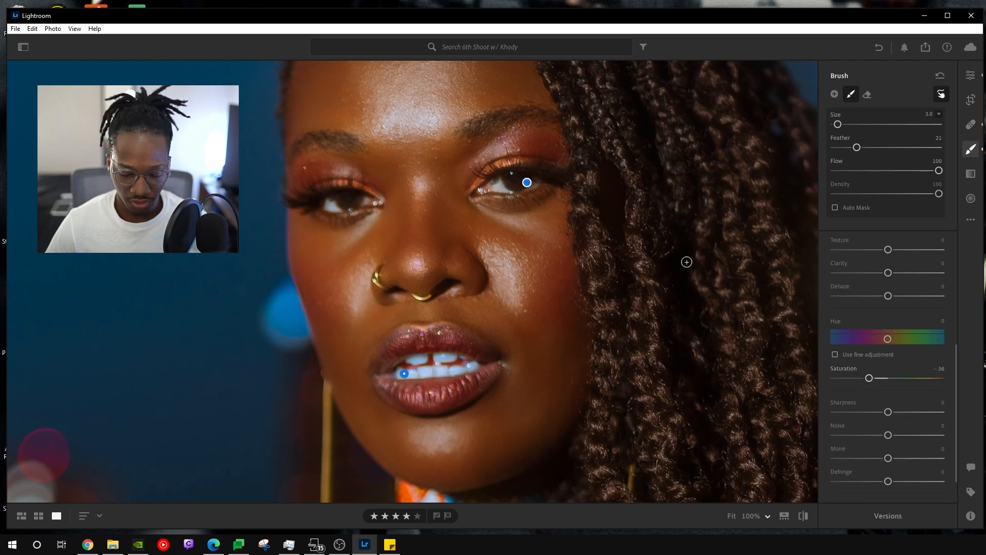
Clean the teeth mask along the upper lip with a size 5 eraser and touch up the lower teeth with a size 2 brush.
{"action": "left_click", "coordinate": [730, 515]}
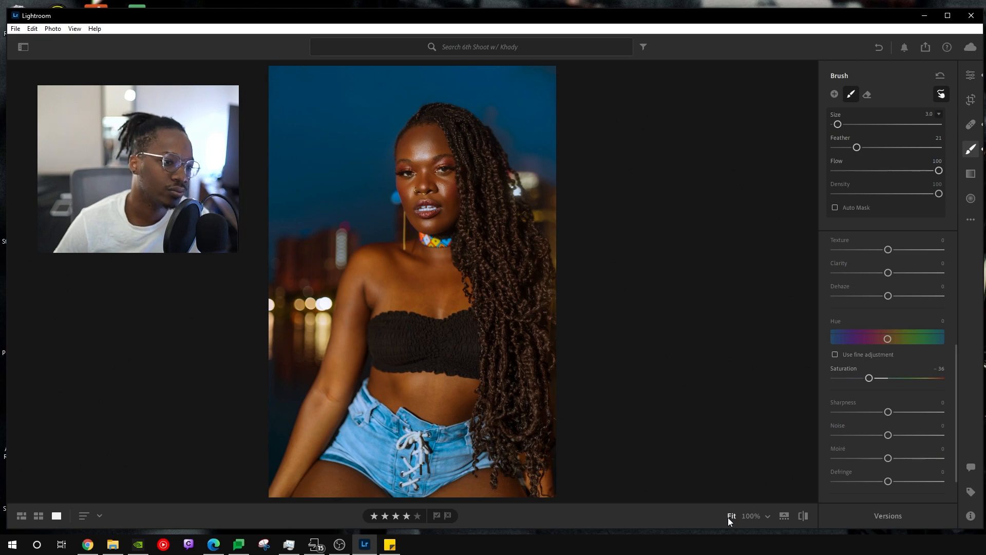
{"action": "left_click", "coordinate": [751, 514]}
{"action": "left_click_drag", "start_coordinate": [473, 374], "coordinate": [469, 315]}
{"action": "key", "text": "alt"}
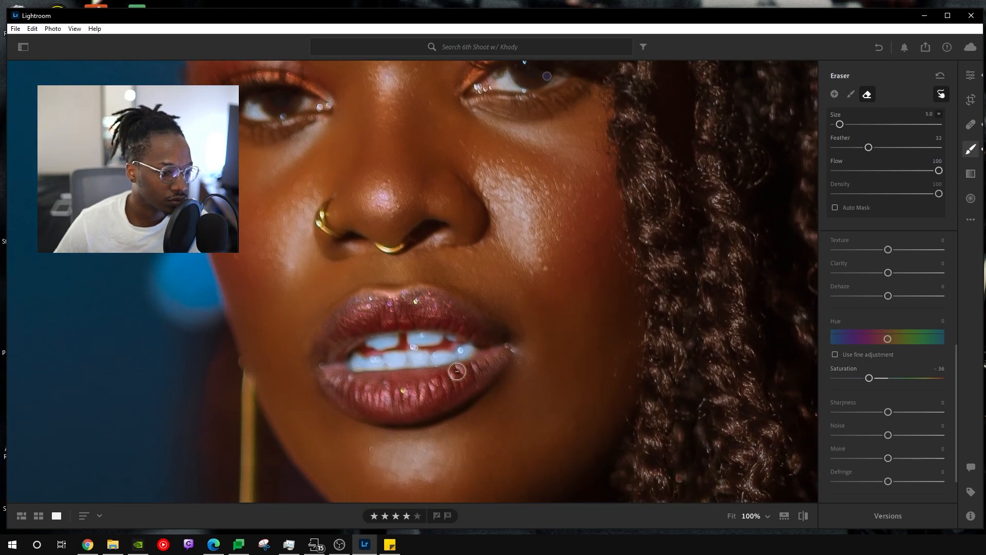
{"action": "left_click_drag", "start_coordinate": [370, 327], "coordinate": [480, 330]}
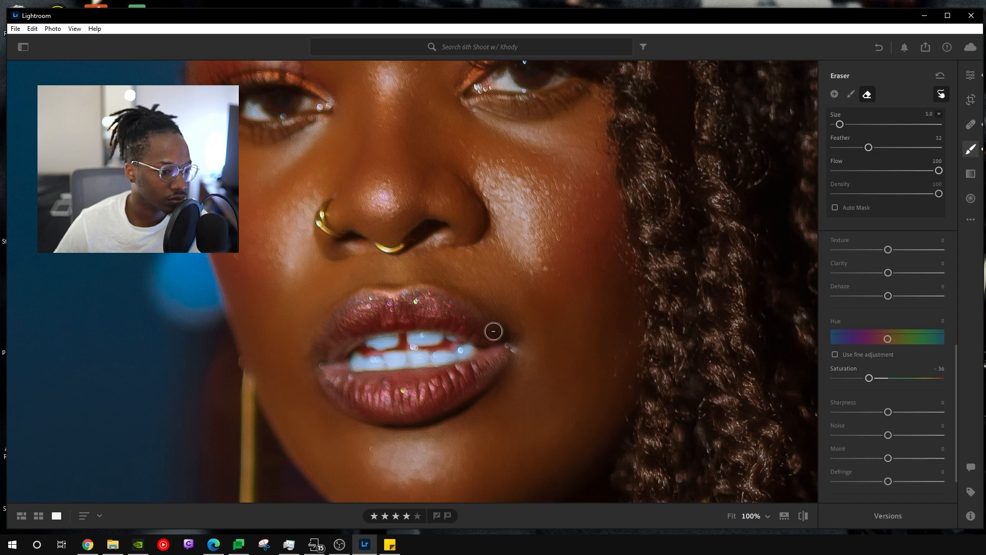
{"action": "left_click", "coordinate": [850, 94]}
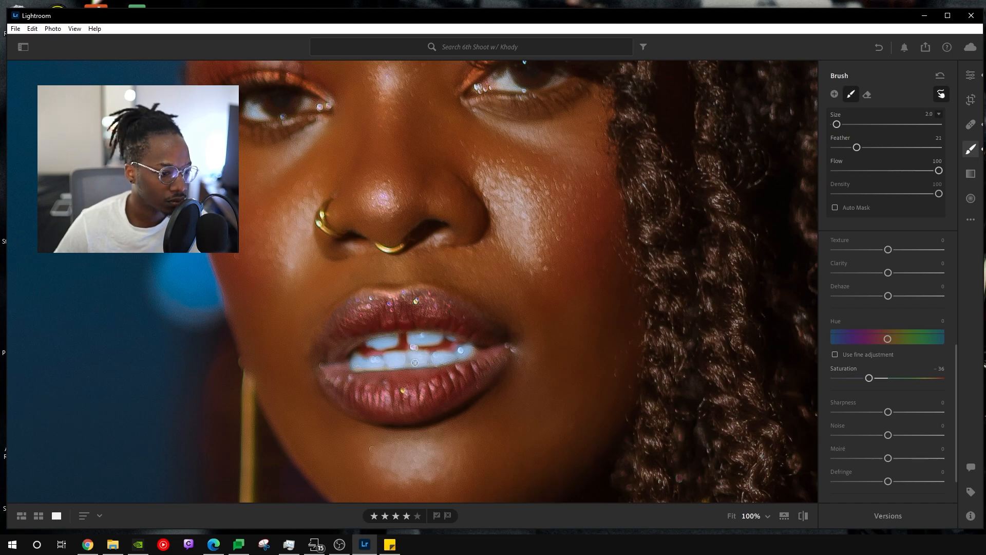
{"action": "left_click", "coordinate": [363, 366]}
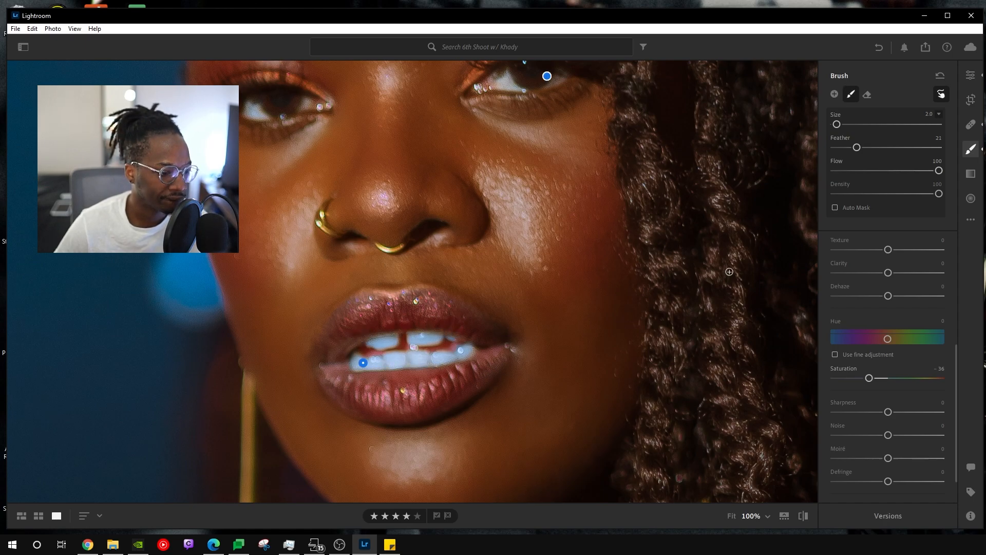
Try extending the teeth adjustment over the white of the eye beside the braids, and undo the stroke.
{"action": "left_click", "coordinate": [730, 515]}
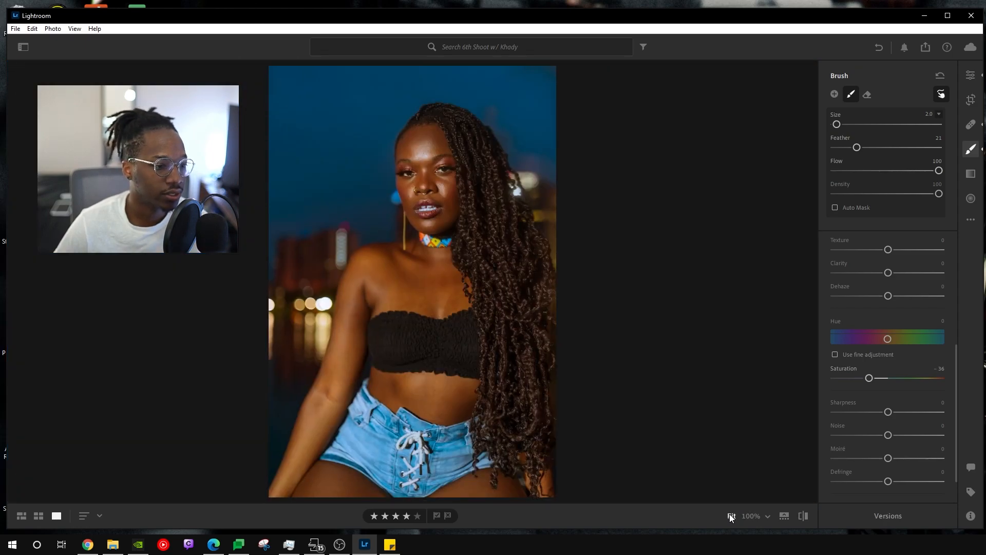
{"action": "left_click", "coordinate": [747, 515]}
{"action": "left_click_drag", "start_coordinate": [485, 146], "coordinate": [475, 294]}
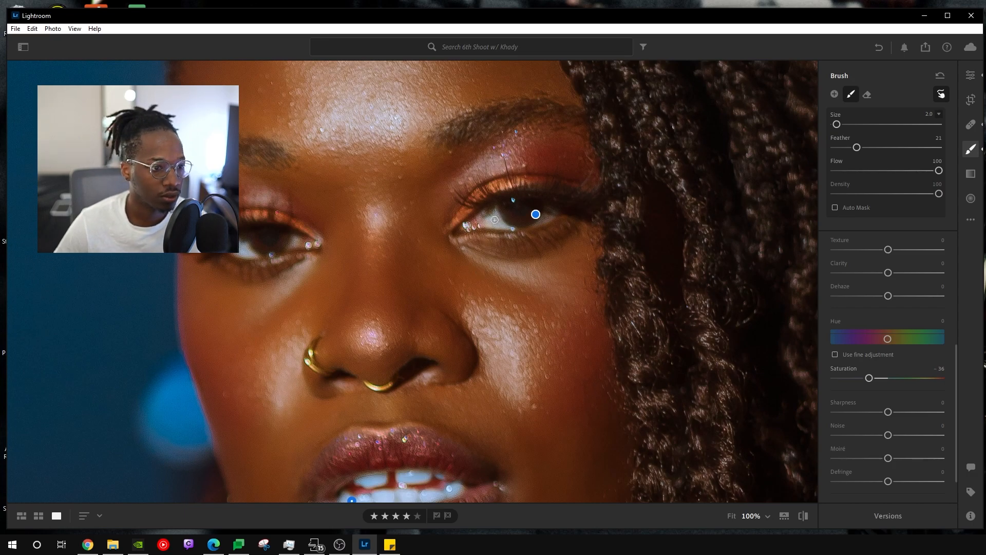
{"action": "left_click_drag", "start_coordinate": [497, 219], "coordinate": [487, 221]}
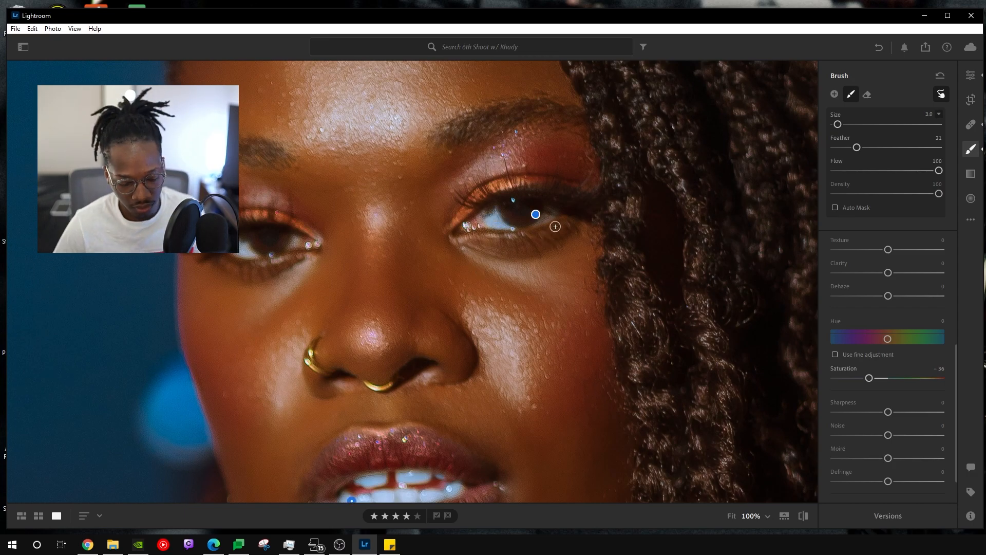
{"action": "key", "text": "ctrl+z"}
Start a new brush adjustment with Temp -11 and paint it over the white of the eye beside the braids.
{"action": "left_click", "coordinate": [835, 94]}
{"action": "left_click", "coordinate": [970, 75]}
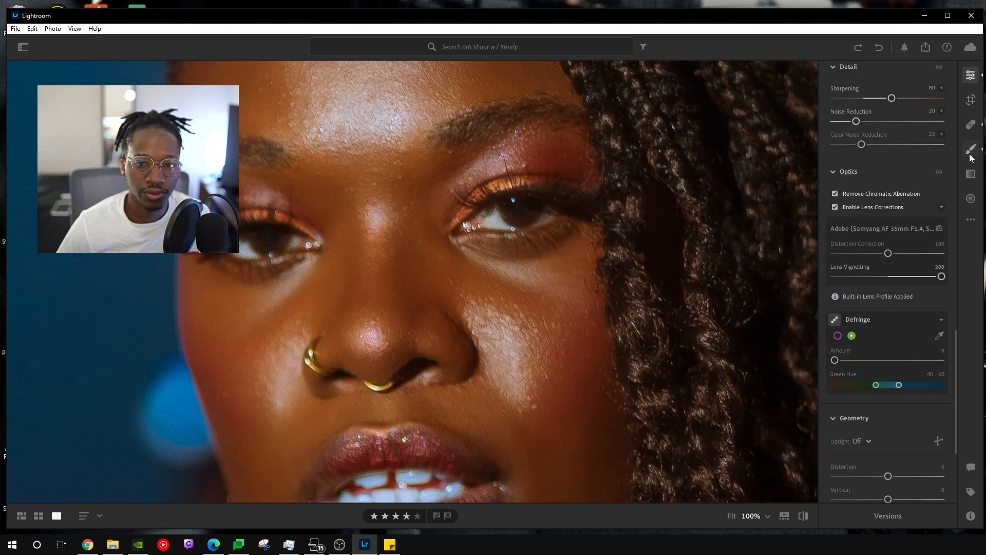
{"action": "left_click", "coordinate": [971, 149]}
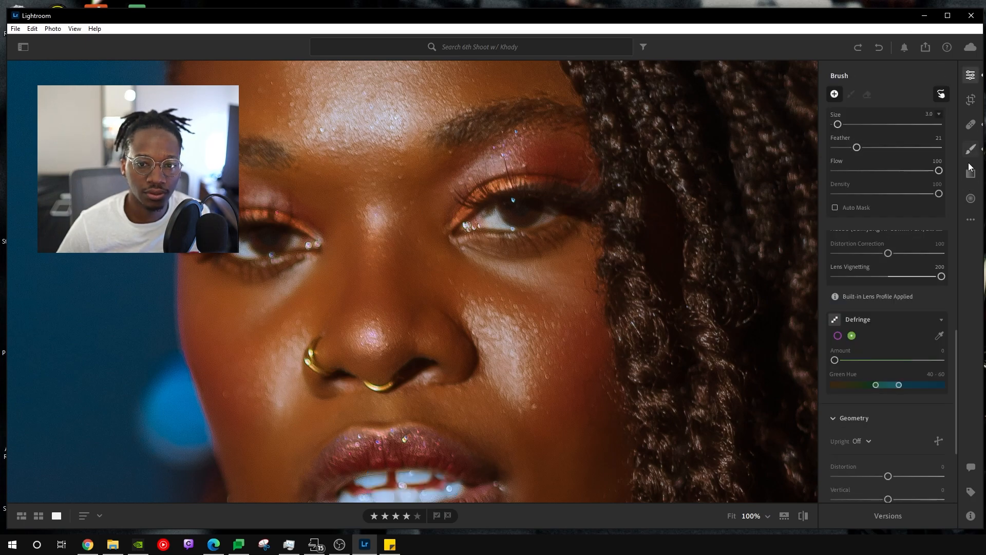
{"action": "left_click", "coordinate": [971, 76]}
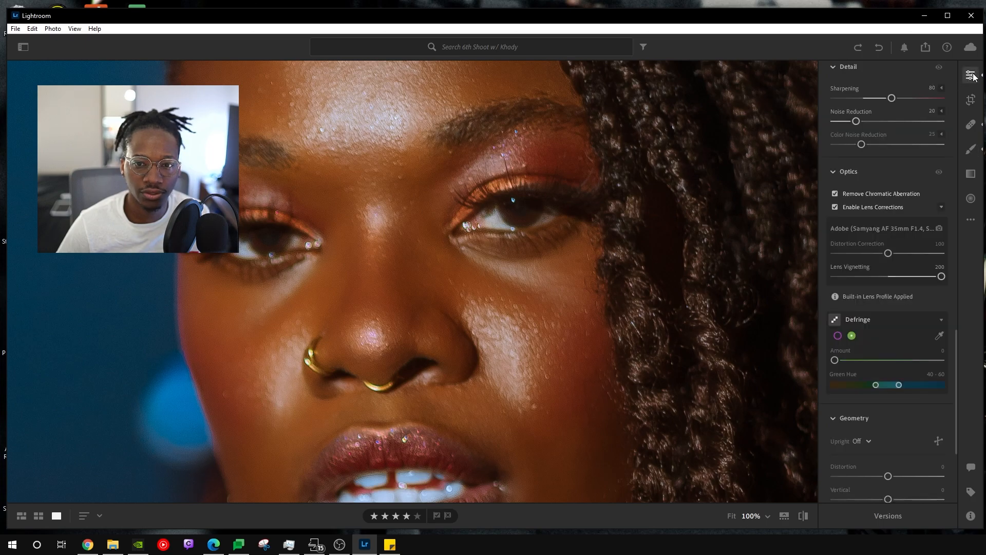
{"action": "left_click", "coordinate": [972, 150]}
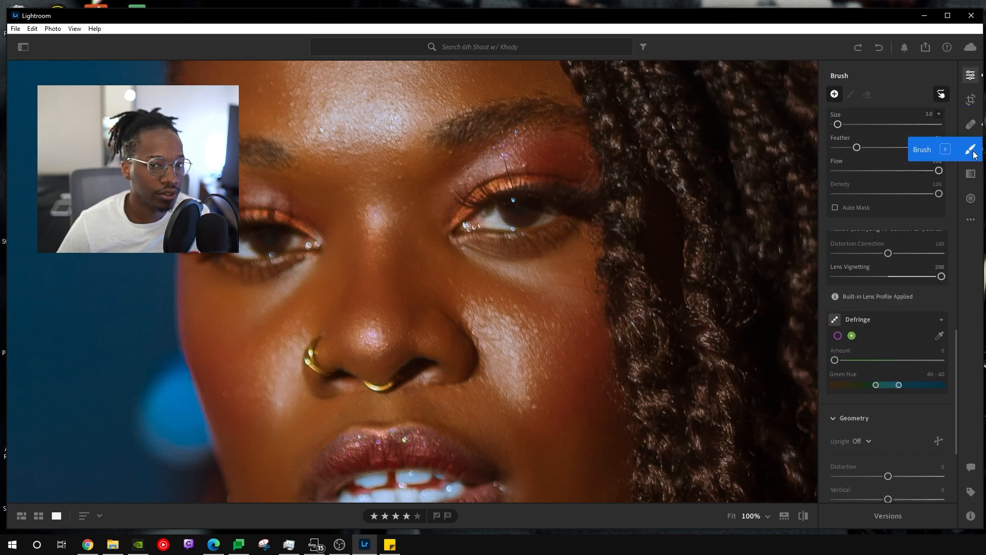
{"action": "scroll", "coordinate": [880, 288], "scroll_direction": "up", "scroll_amount": 5}
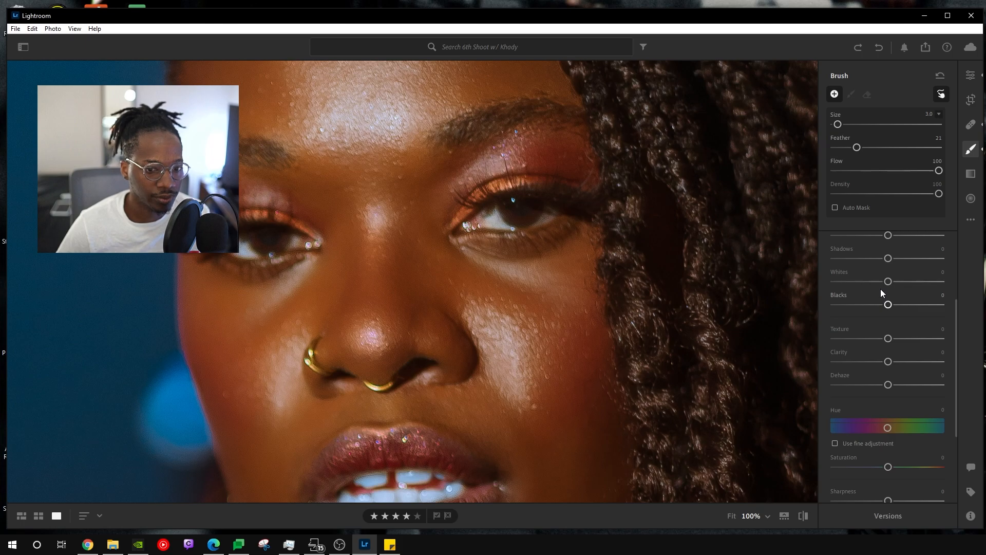
{"action": "left_click_drag", "start_coordinate": [887, 255], "coordinate": [882, 255]}
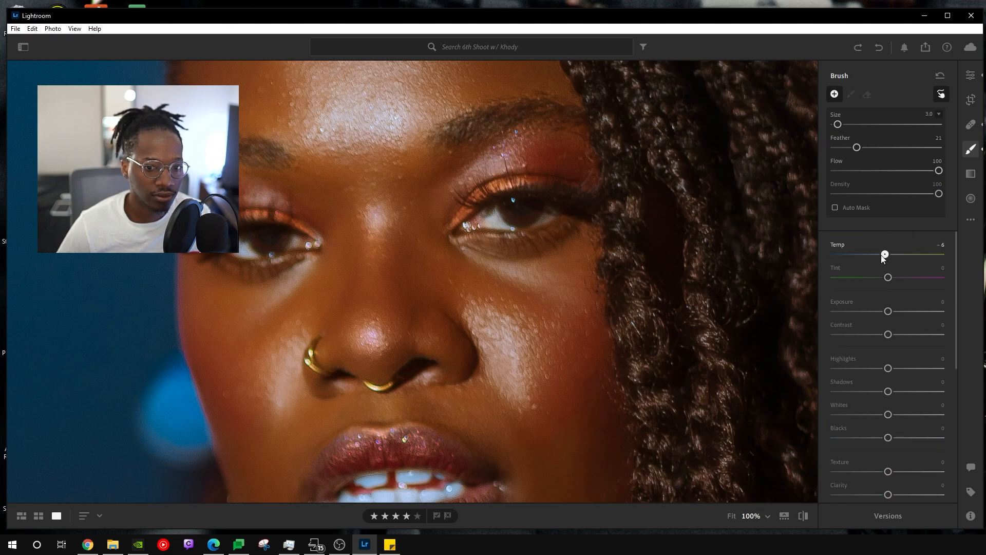
{"action": "mouse_move", "coordinate": [490, 219]}
{"action": "left_mouse_down"}
{"action": "mouse_move", "coordinate": [501, 221]}
{"action": "mouse_move", "coordinate": [484, 221]}
{"action": "left_mouse_up"}
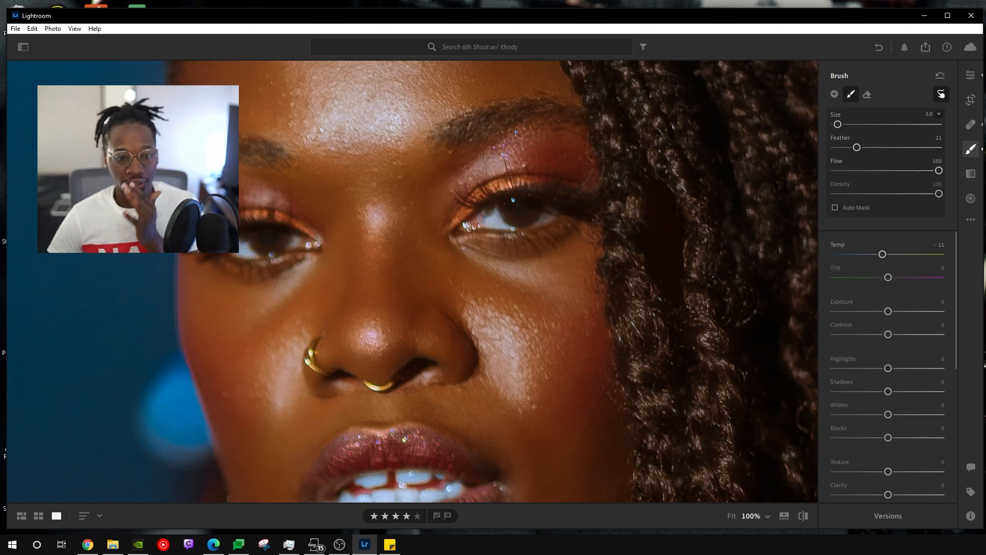
Lower the Contrast of the eye-white adjustment to -68 and compare the eyes in the full photo and at 100%.
{"action": "left_click", "coordinate": [731, 516]}
{"action": "left_click", "coordinate": [749, 516]}
{"action": "scroll", "coordinate": [876, 326], "scroll_direction": "down", "scroll_amount": 2}
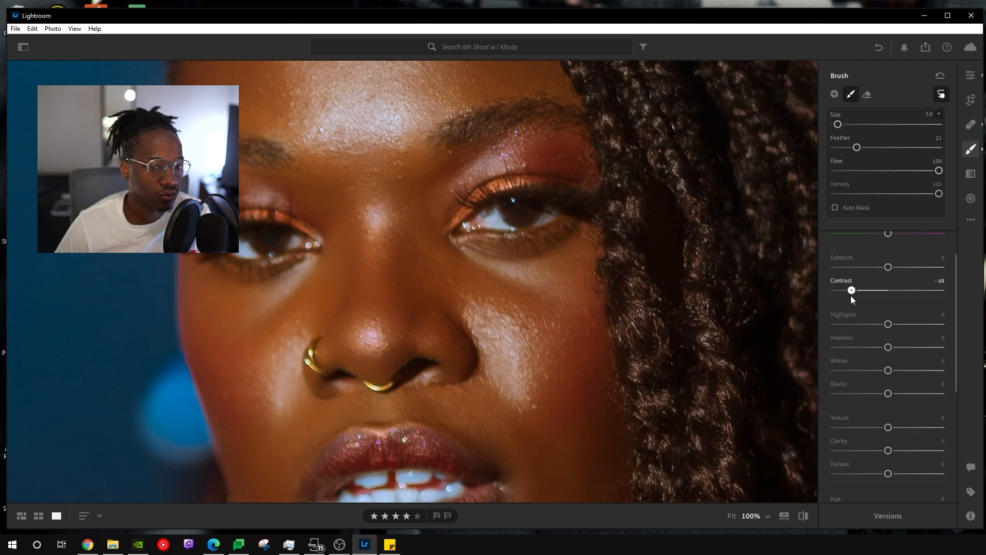
{"action": "scroll", "coordinate": [879, 316], "scroll_direction": "down", "scroll_amount": 6}
{"action": "left_click", "coordinate": [731, 516]}
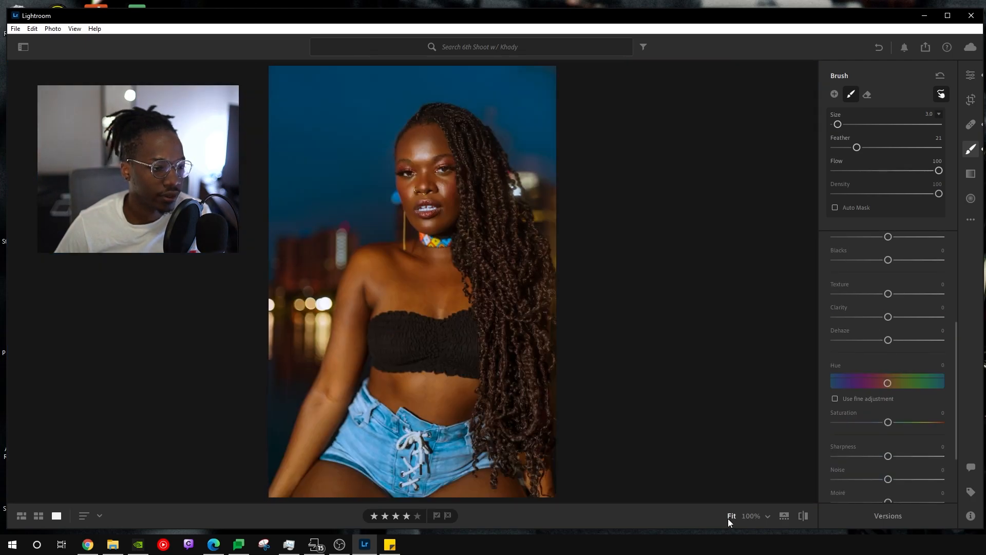
{"action": "left_click", "coordinate": [751, 513]}
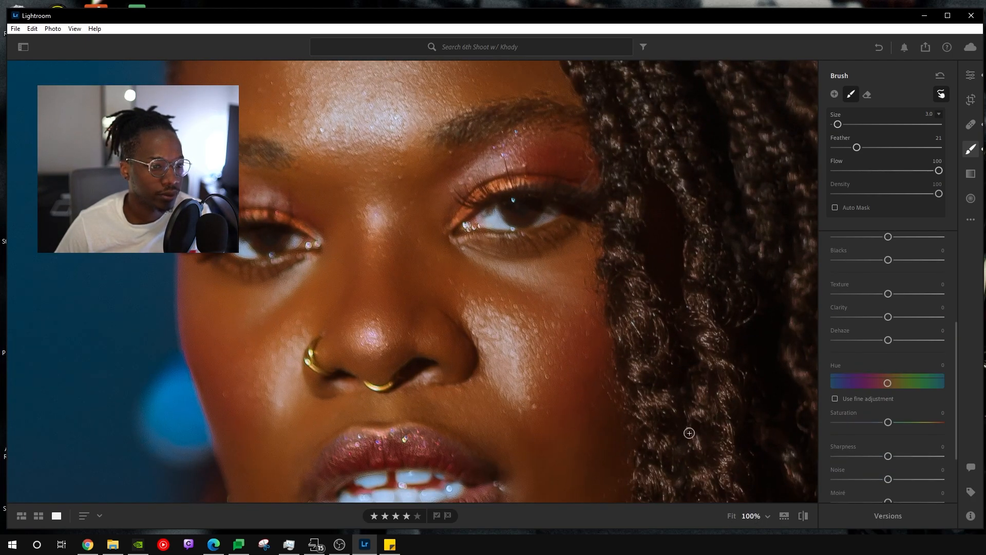
{"action": "key", "text": "z"}
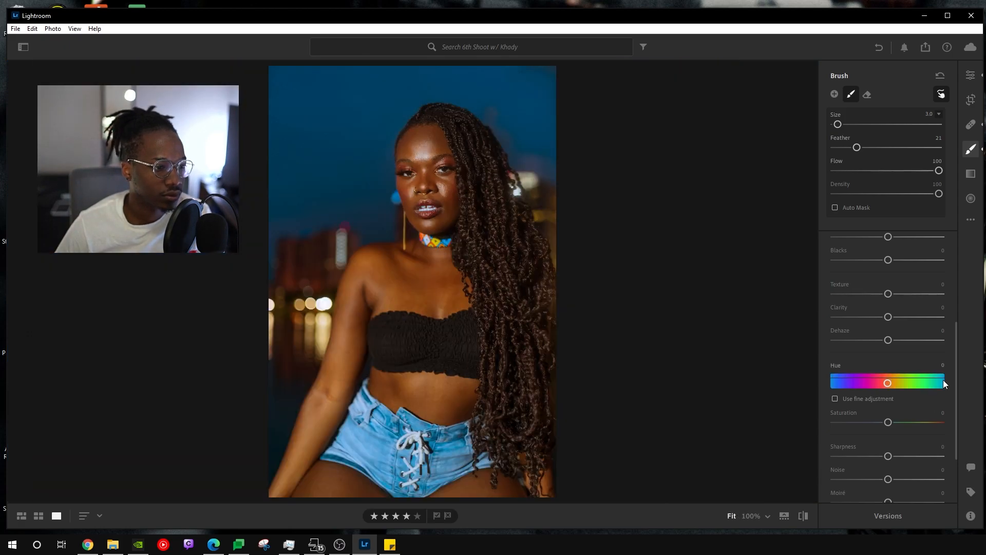
Reselect the skin-smoothing brush adjustment on the forehead and paint it over the chest and shoulder with a size 13 brush.
{"action": "left_click", "coordinate": [974, 74]}
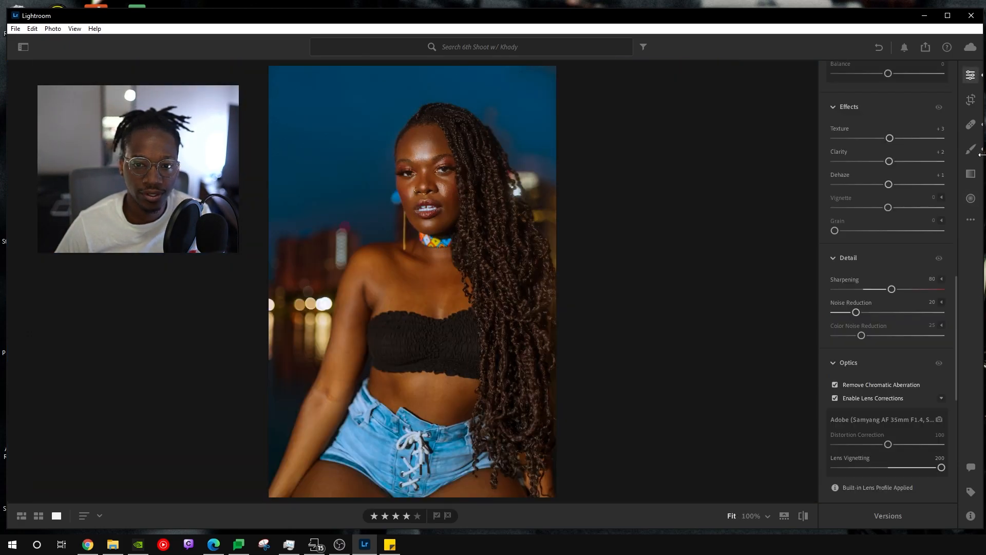
{"action": "left_click", "coordinate": [970, 152]}
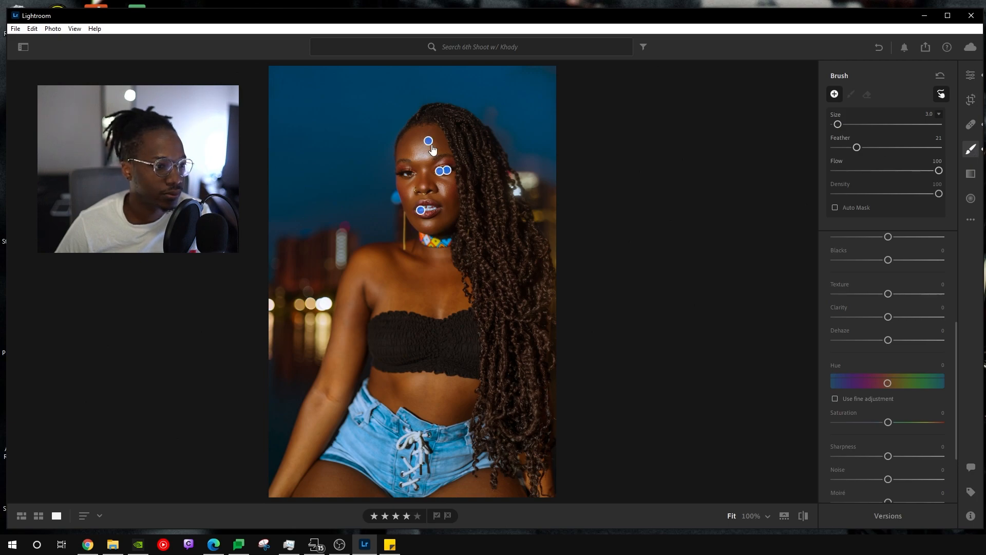
{"action": "left_click", "coordinate": [429, 142]}
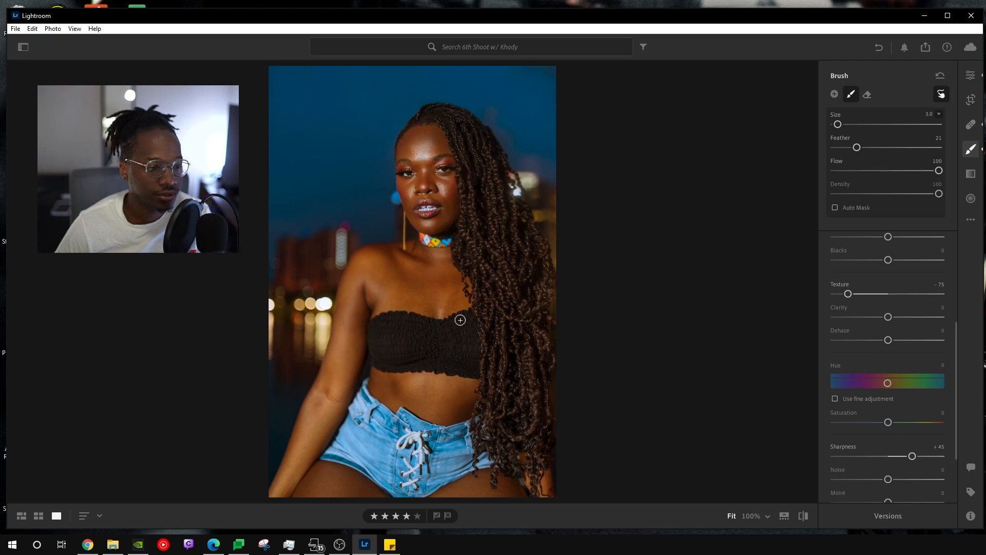
{"action": "left_click", "coordinate": [416, 282]}
{"action": "left_click", "coordinate": [766, 519]}
{"action": "left_click", "coordinate": [772, 407]}
{"action": "scroll", "coordinate": [544, 311], "scroll_direction": "up", "scroll_amount": 10}
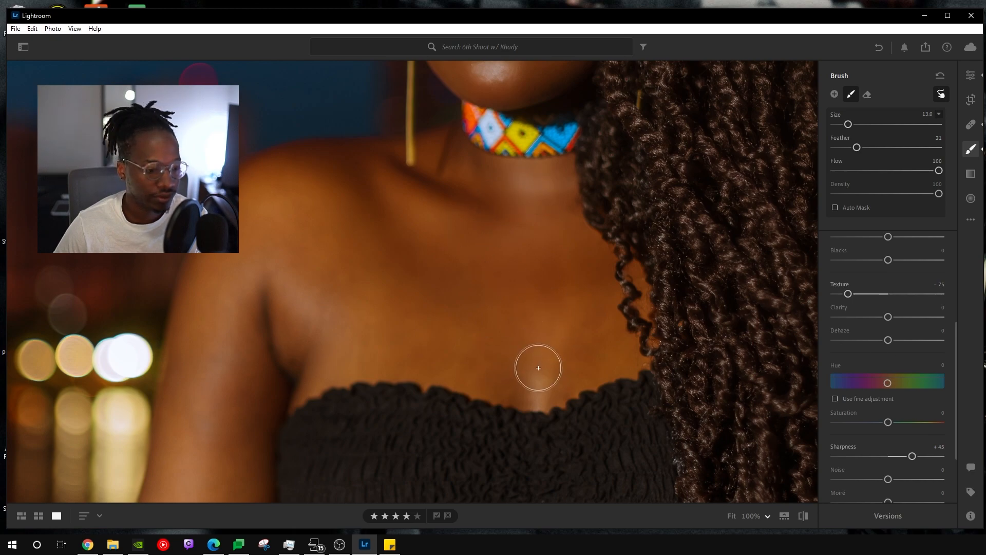
{"action": "scroll", "coordinate": [411, 252], "scroll_direction": "down", "scroll_amount": 3}
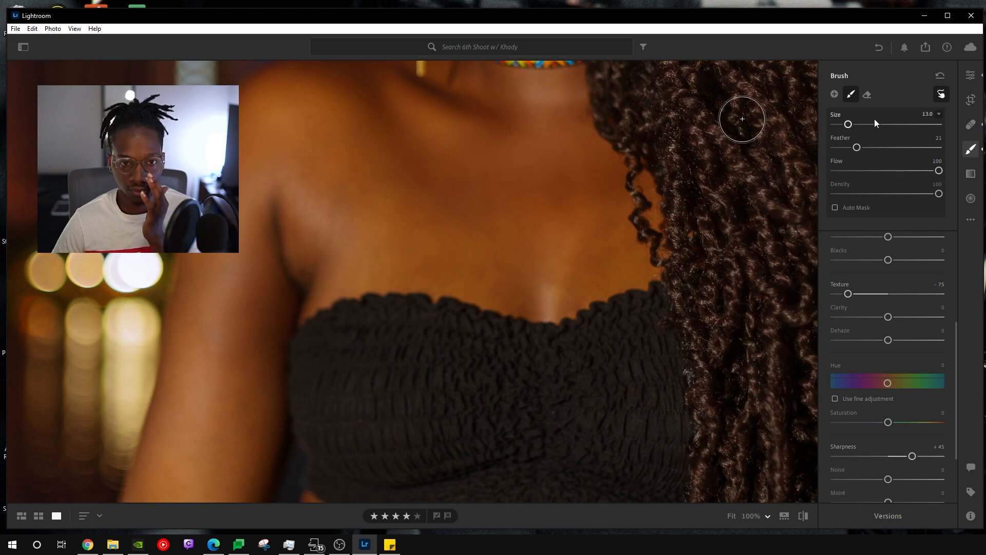
Extend the skin-smoothing mask over the gap at the shoulder and down the whole arm with a size 7 brush.
{"action": "left_click", "coordinate": [732, 516]}
{"action": "mouse_move", "coordinate": [430, 143]}
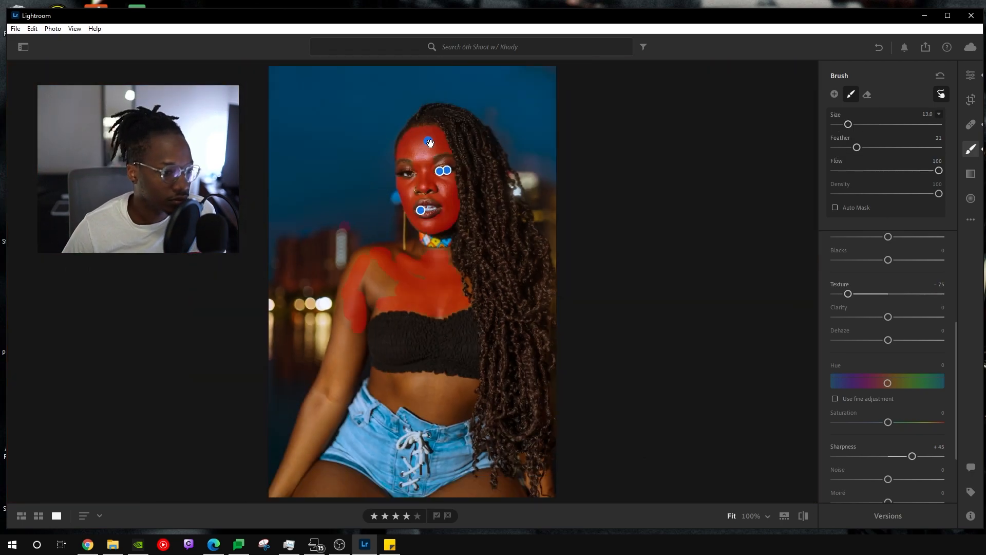
{"action": "scroll", "coordinate": [418, 287], "scroll_direction": "down", "scroll_amount": 6}
{"action": "left_click_drag", "start_coordinate": [387, 289], "coordinate": [378, 301]}
{"action": "scroll", "coordinate": [362, 269], "scroll_direction": "up", "scroll_amount": 1}
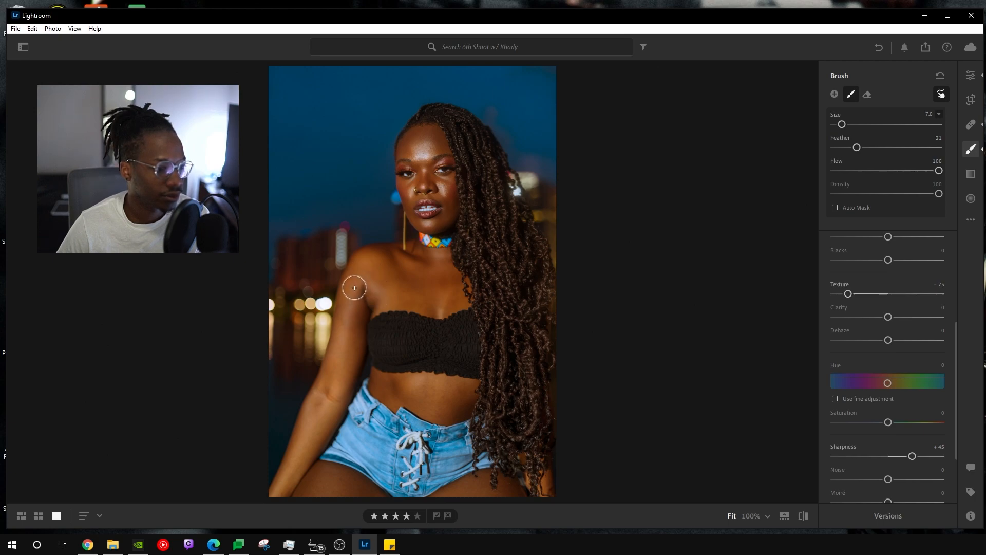
{"action": "left_click_drag", "start_coordinate": [345, 345], "coordinate": [284, 480]}
Paint the skin-smoothing adjustment over the stomach with a size 4 brush and over the thighs with size 5 and 4 brushes.
{"action": "scroll", "coordinate": [284, 479], "scroll_direction": "down", "scroll_amount": 1}
{"action": "mouse_move", "coordinate": [421, 395]}
{"action": "left_mouse_down"}
{"action": "mouse_move", "coordinate": [418, 381]}
{"action": "mouse_move", "coordinate": [465, 387]}
{"action": "left_mouse_up"}
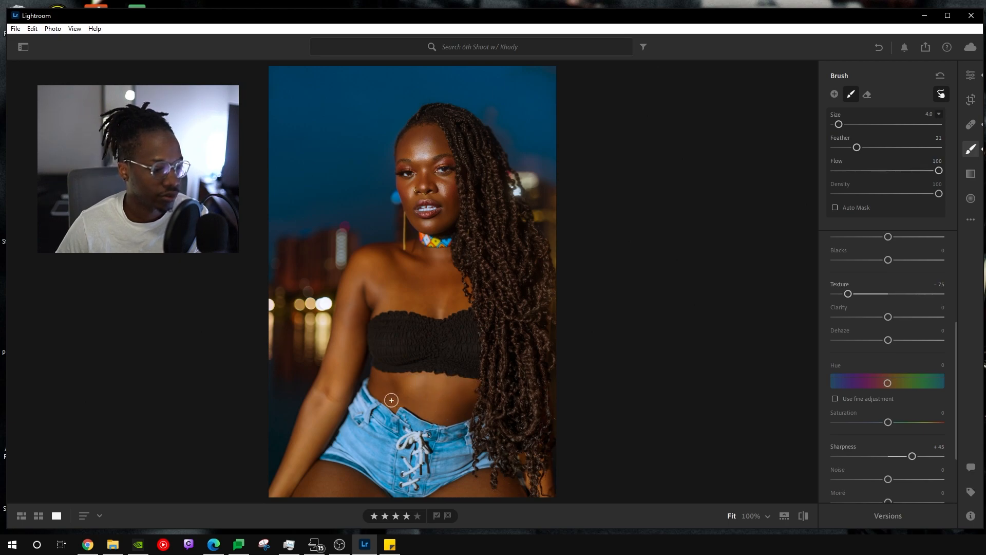
{"action": "scroll", "coordinate": [438, 404], "scroll_direction": "up", "scroll_amount": 5}
{"action": "scroll", "coordinate": [350, 494], "scroll_direction": "down", "scroll_amount": 3}
{"action": "left_click_drag", "start_coordinate": [324, 488], "coordinate": [302, 492]}
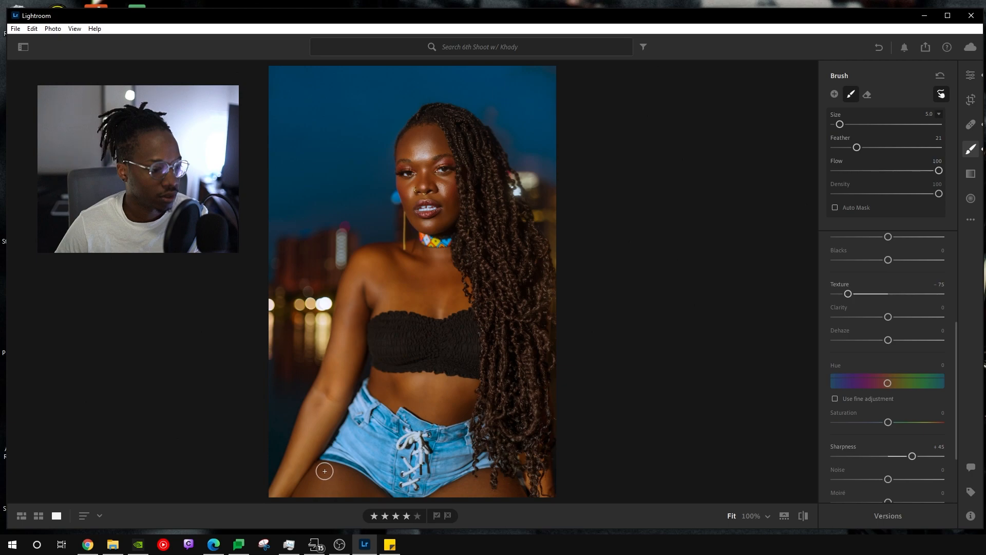
{"action": "left_click_drag", "start_coordinate": [356, 489], "coordinate": [519, 494]}
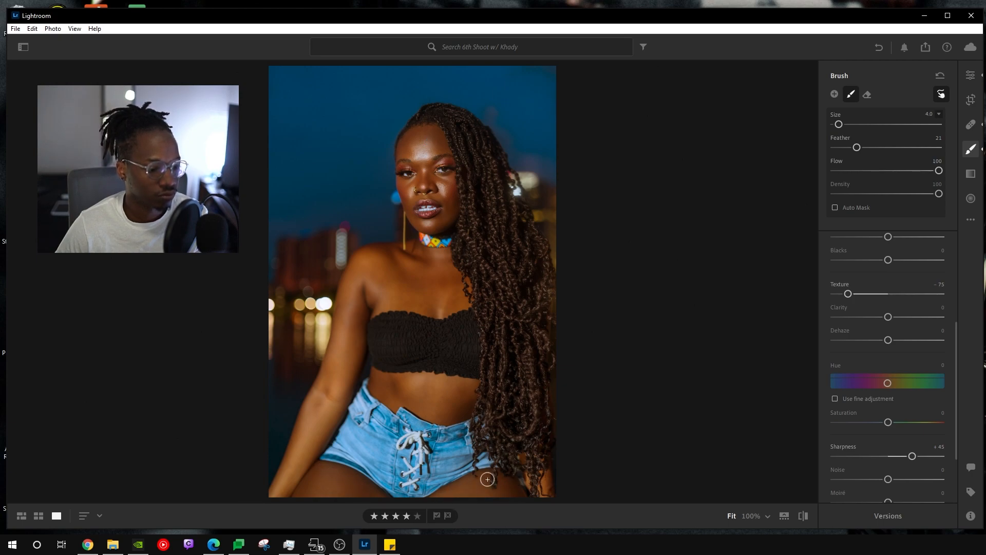
{"action": "key", "text": "bracketleft"}
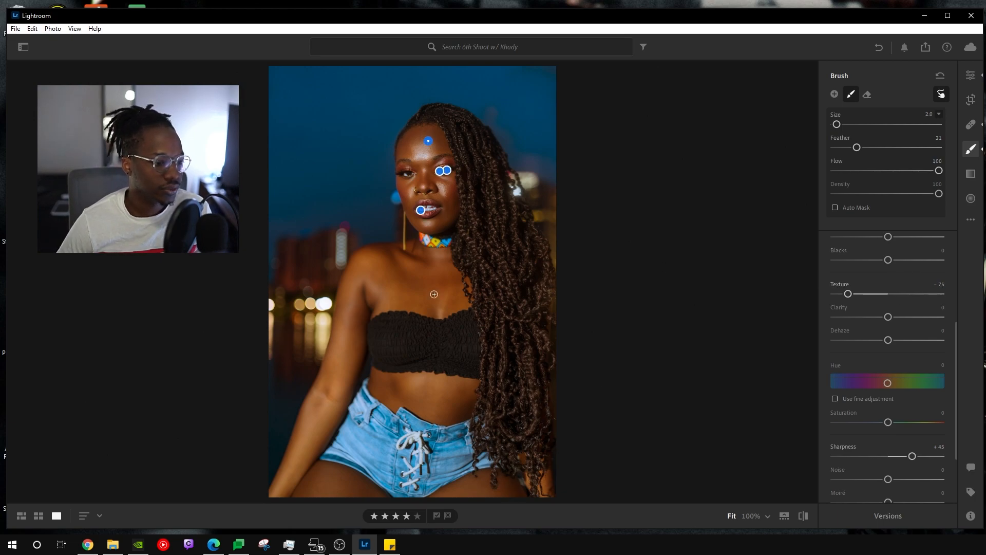
Set the skin-smoothing adjustment's Exposure to -1.76 to reveal gaps in the mask on the body.
{"action": "scroll", "coordinate": [884, 285], "scroll_direction": "up", "scroll_amount": 3}
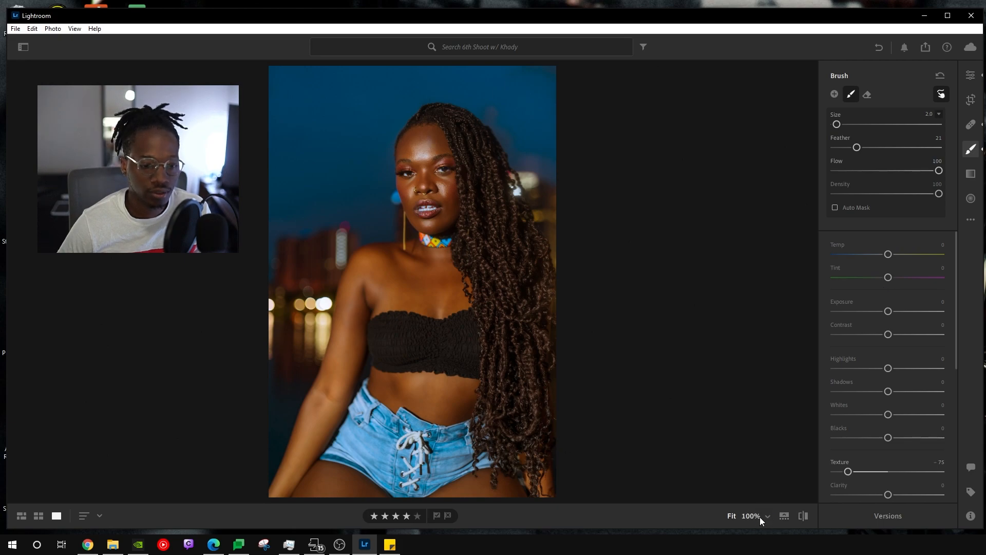
{"action": "key", "text": "space"}
{"action": "left_click_drag", "start_coordinate": [435, 361], "coordinate": [435, 218]}
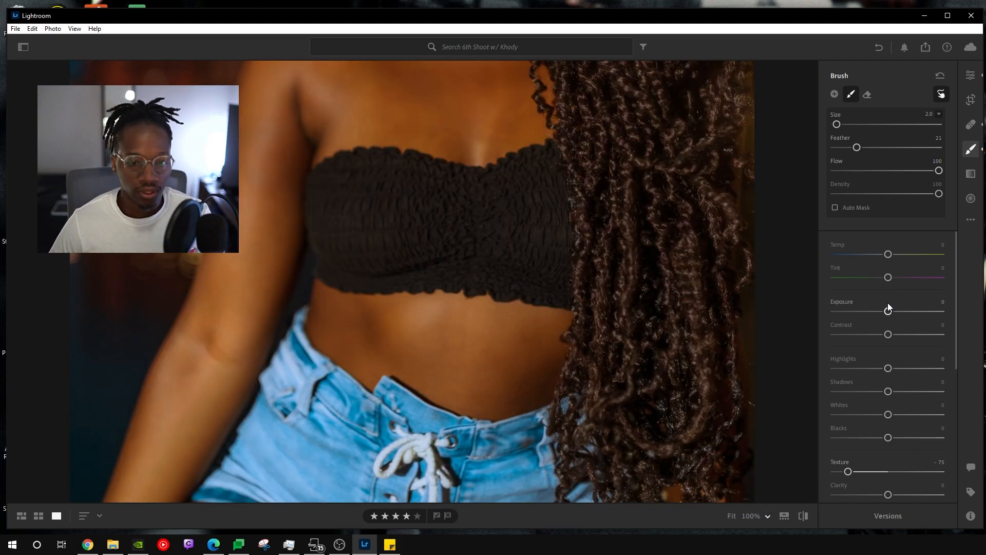
{"action": "mouse_move", "coordinate": [888, 311]}
{"action": "left_mouse_down"}
{"action": "mouse_move", "coordinate": [845, 313]}
{"action": "mouse_move", "coordinate": [865, 313]}
{"action": "left_mouse_up"}
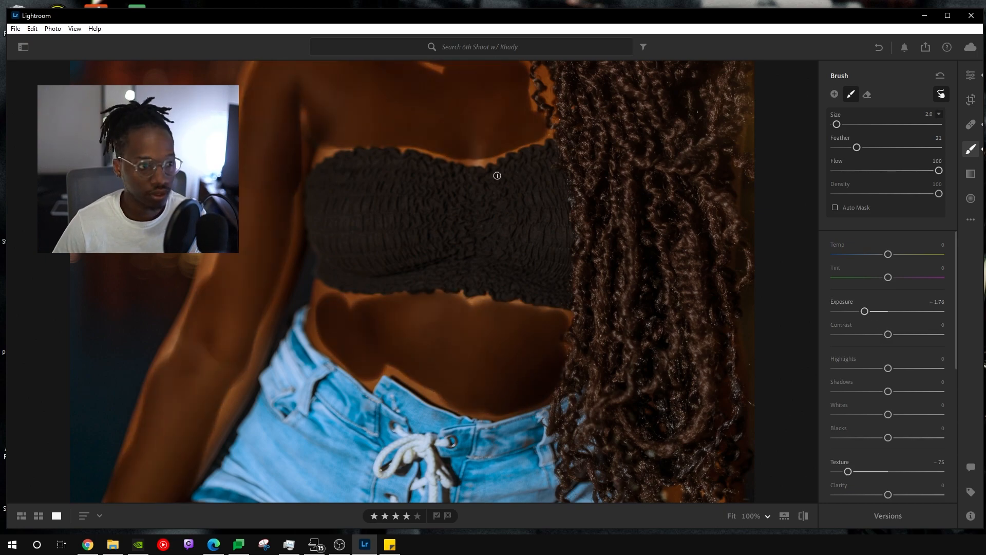
Paint the skin mask over the chest and shoulder with a size 6 brush, and undo the last stroke on the arm.
{"action": "key", "text": "space"}
{"action": "left_click_drag", "start_coordinate": [473, 130], "coordinate": [464, 231]}
{"action": "scroll", "coordinate": [441, 181], "scroll_direction": "up", "scroll_amount": 4}
{"action": "mouse_move", "coordinate": [442, 181]}
{"action": "left_mouse_down"}
{"action": "mouse_move", "coordinate": [360, 102]}
{"action": "mouse_move", "coordinate": [294, 115]}
{"action": "mouse_move", "coordinate": [325, 137]}
{"action": "mouse_move", "coordinate": [295, 118]}
{"action": "mouse_move", "coordinate": [257, 162]}
{"action": "mouse_move", "coordinate": [290, 123]}
{"action": "mouse_move", "coordinate": [251, 183]}
{"action": "mouse_move", "coordinate": [234, 259]}
{"action": "left_mouse_up"}
{"action": "left_click_drag", "start_coordinate": [216, 333], "coordinate": [180, 434]}
{"action": "key", "text": "ctrl+z"}
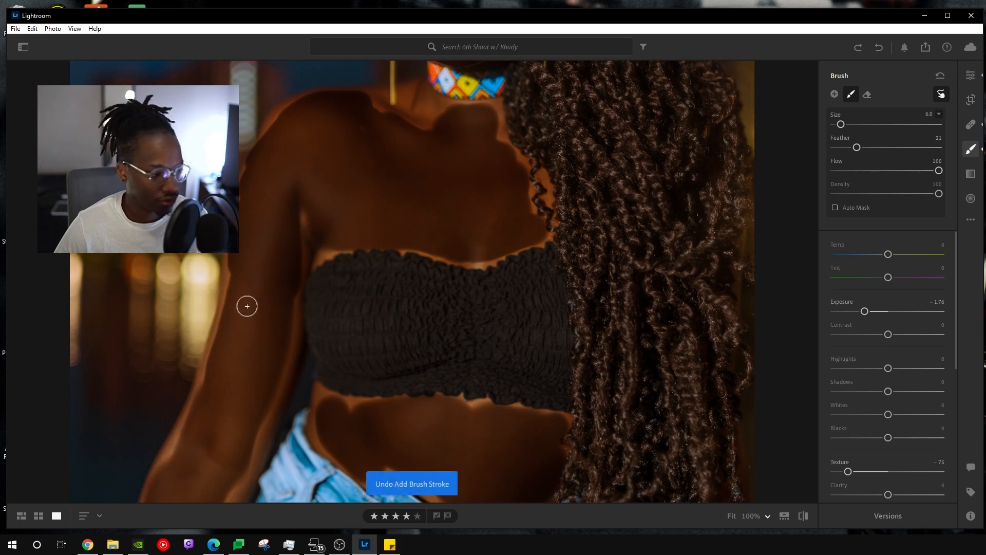
Fill the gaps in the skin mask along the upper arm and forearm with a size 6 brush.
{"action": "left_click_drag", "start_coordinate": [171, 462], "coordinate": [211, 379]}
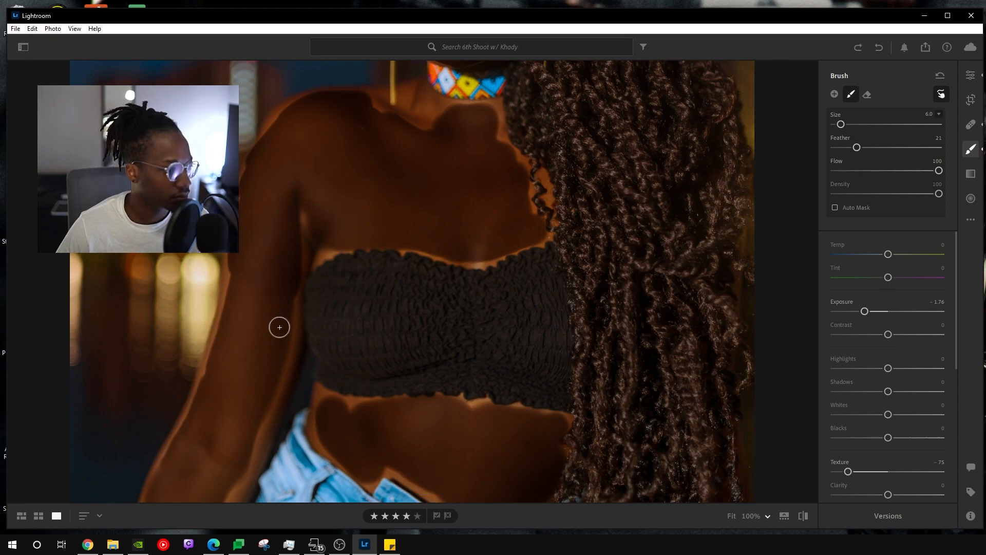
{"action": "left_click_drag", "start_coordinate": [242, 462], "coordinate": [257, 358]}
{"action": "left_click_drag", "start_coordinate": [211, 435], "coordinate": [224, 399]}
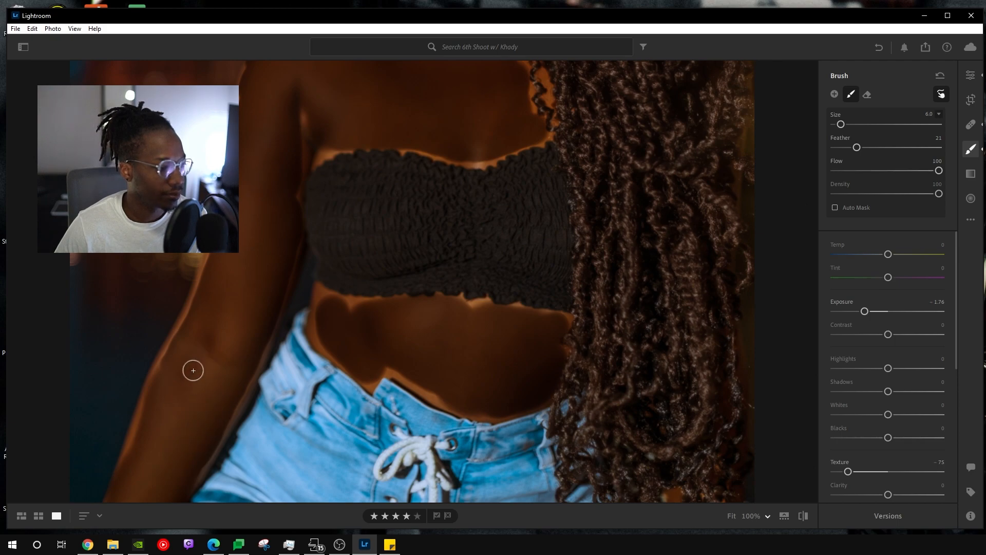
{"action": "left_click_drag", "start_coordinate": [162, 378], "coordinate": [138, 449]}
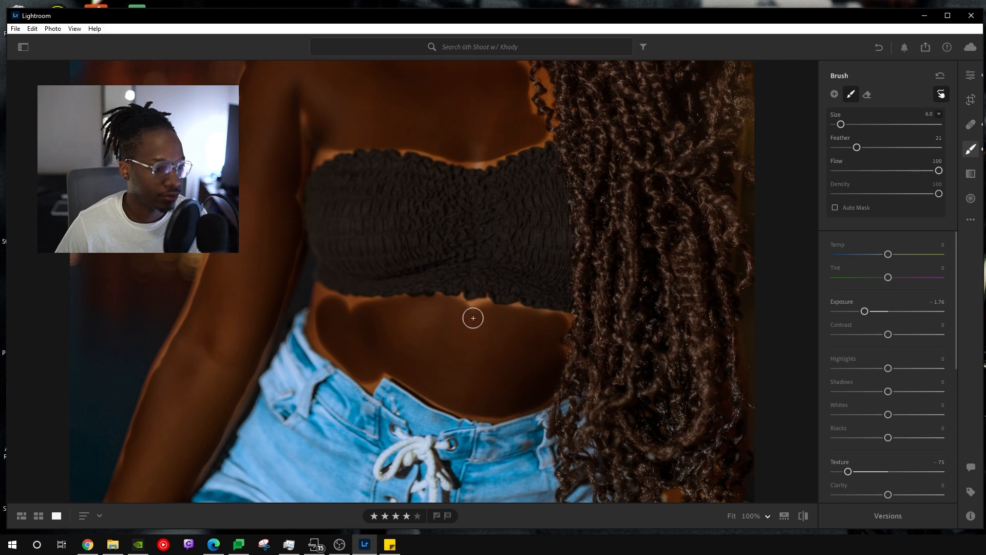
Fill the skin mask along the stomach's edges with size 4 and 3 brushes and cover the inner thigh with a size 5 brush.
{"action": "key", "text": "bracketleft"}
{"action": "key", "text": "bracketleft"}
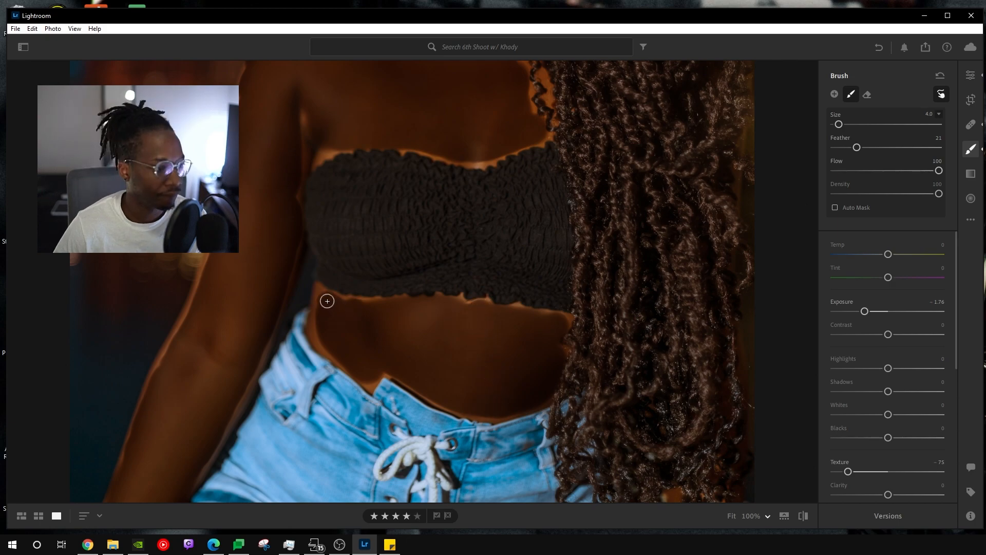
{"action": "mouse_move", "coordinate": [318, 316]}
{"action": "left_mouse_down"}
{"action": "mouse_move", "coordinate": [321, 343]}
{"action": "mouse_move", "coordinate": [343, 359]}
{"action": "left_mouse_up"}
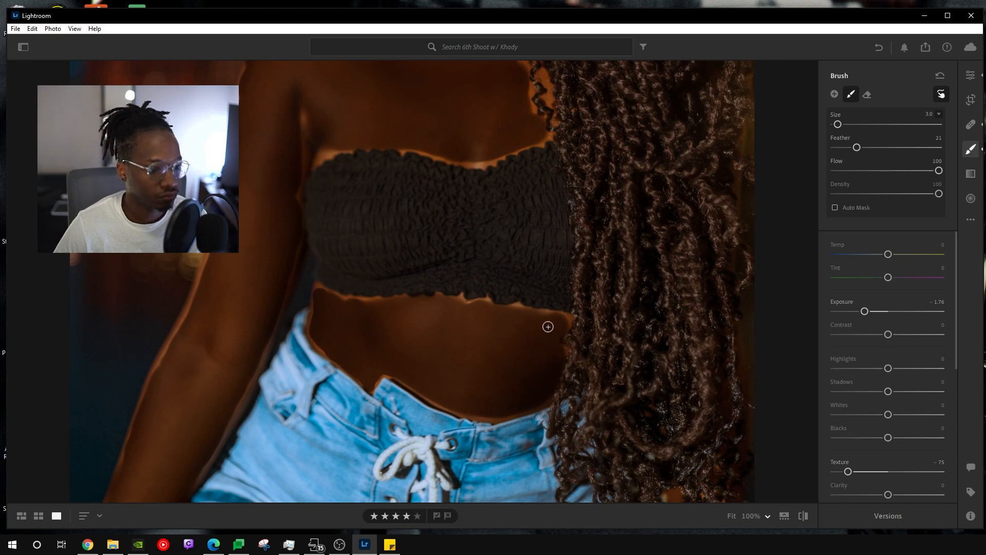
{"action": "scroll", "coordinate": [469, 218], "scroll_direction": "down", "scroll_amount": 3}
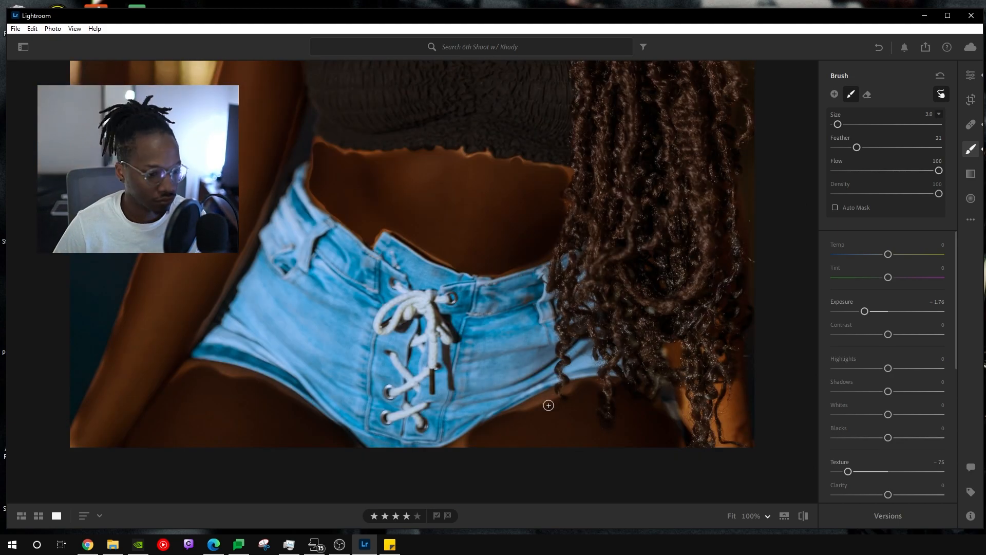
{"action": "key", "text": "bracketright"}
{"action": "key", "text": "bracketright"}
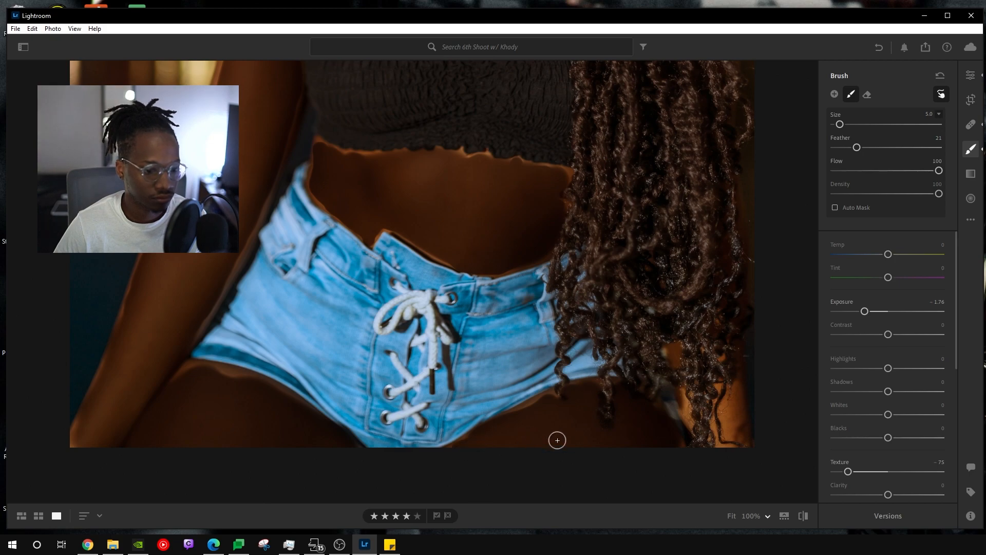
Fill the skin mask across the neck and collarbone below the choker with size 5 and 4 brushes.
{"action": "scroll", "coordinate": [513, 156], "scroll_direction": "up", "scroll_amount": 6}
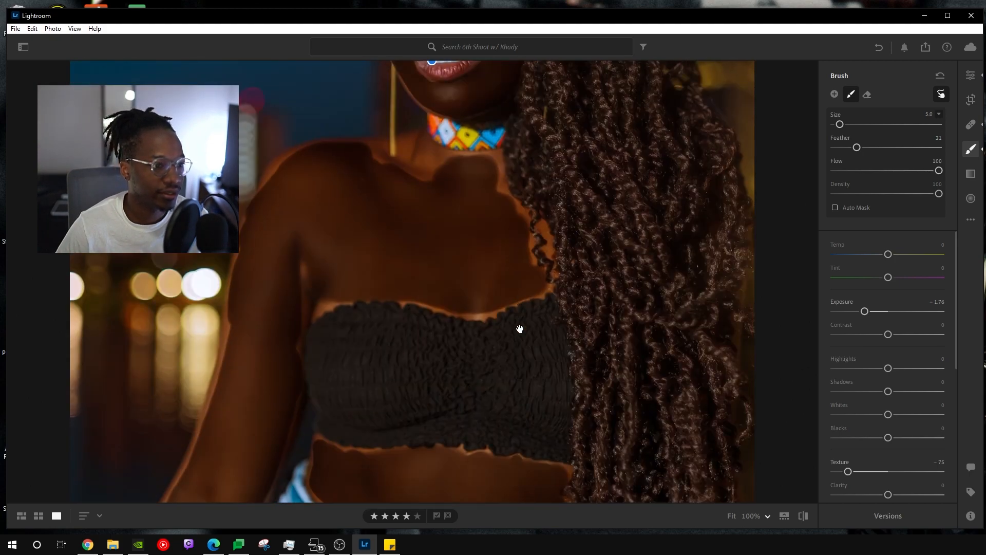
{"action": "scroll", "coordinate": [519, 328], "scroll_direction": "up", "scroll_amount": 2}
{"action": "mouse_move", "coordinate": [442, 256]}
{"action": "left_mouse_down"}
{"action": "mouse_move", "coordinate": [413, 242]}
{"action": "mouse_move", "coordinate": [498, 272]}
{"action": "left_mouse_up"}
{"action": "key", "text": "bracketleft"}
{"action": "mouse_move", "coordinate": [430, 265]}
{"action": "left_mouse_down"}
{"action": "mouse_move", "coordinate": [415, 252]}
{"action": "mouse_move", "coordinate": [373, 250]}
{"action": "mouse_move", "coordinate": [406, 236]}
{"action": "left_mouse_up"}
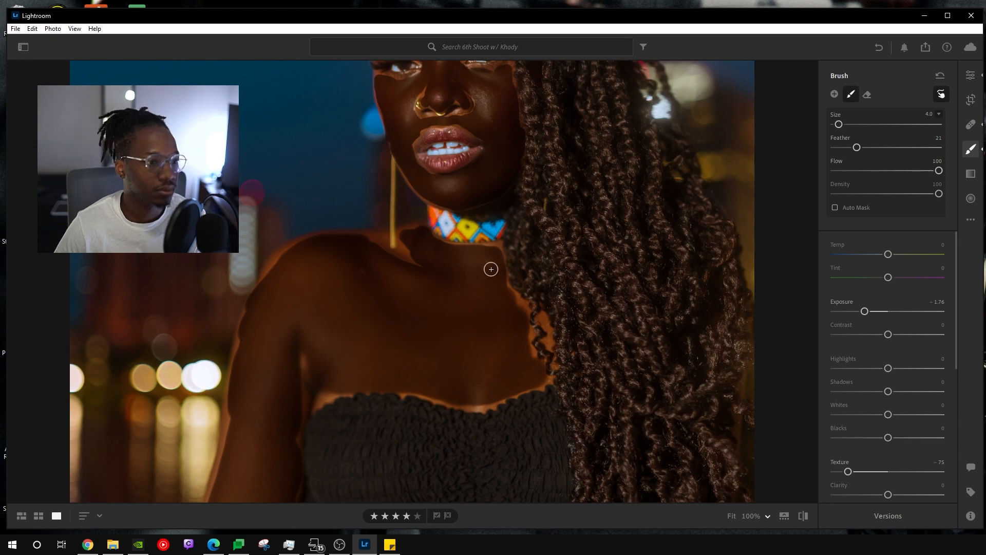
Reset the skin-smoothing adjustment's Exposure to 0 and compare the full photo with the original.
{"action": "left_click_drag", "start_coordinate": [512, 121], "coordinate": [529, 235]}
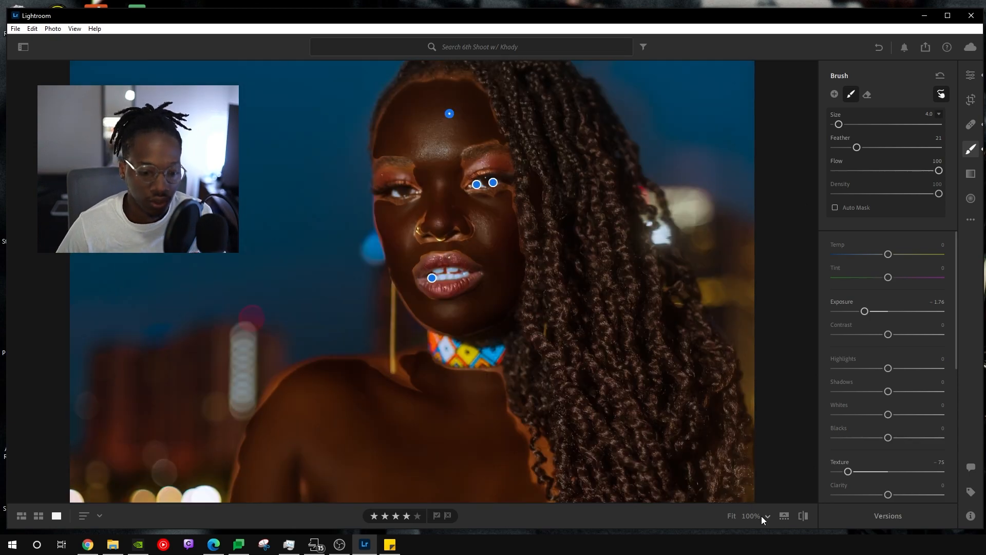
{"action": "double_click", "coordinate": [835, 304]}
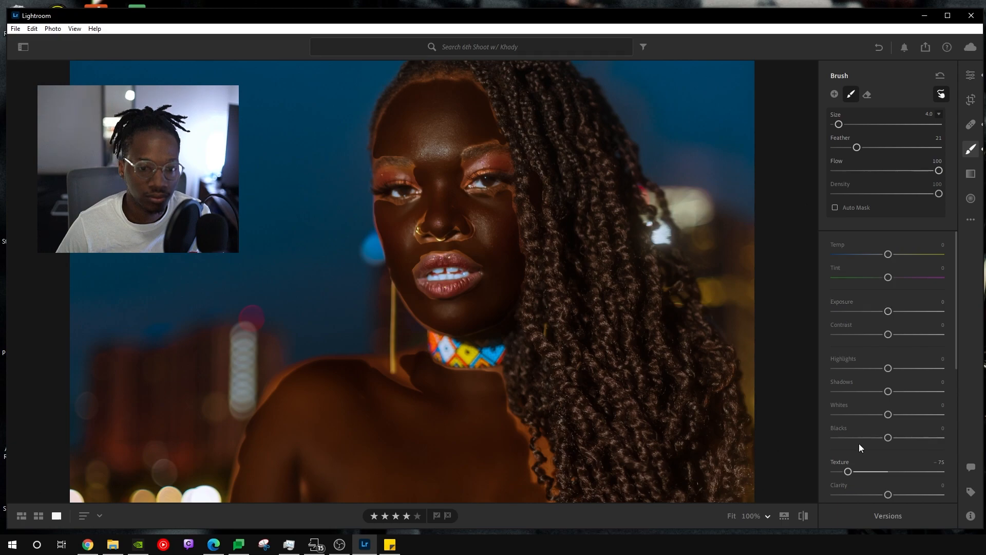
{"action": "left_click", "coordinate": [730, 516]}
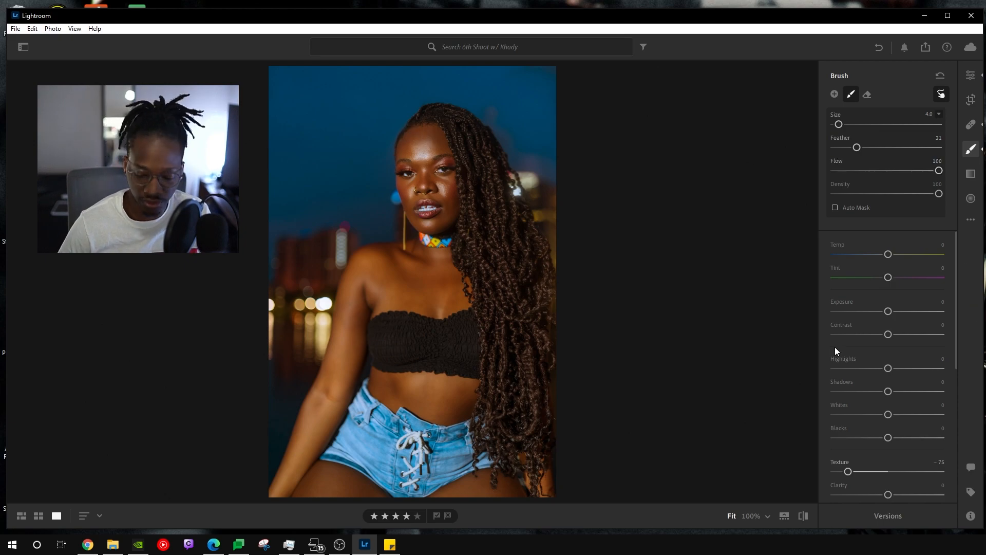
{"action": "key", "text": "backslash"}
{"action": "key", "text": "backslash"}
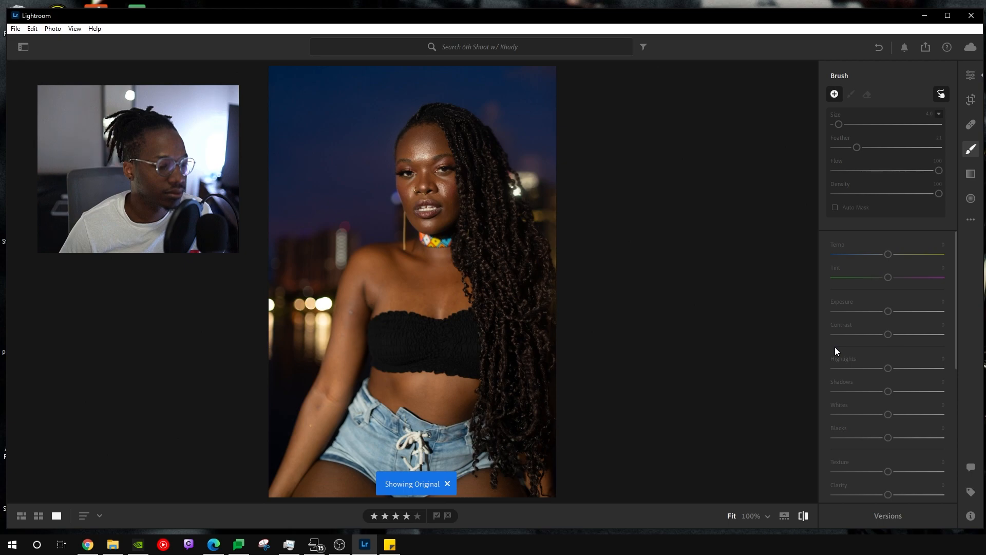
{"action": "key", "text": "backslash"}
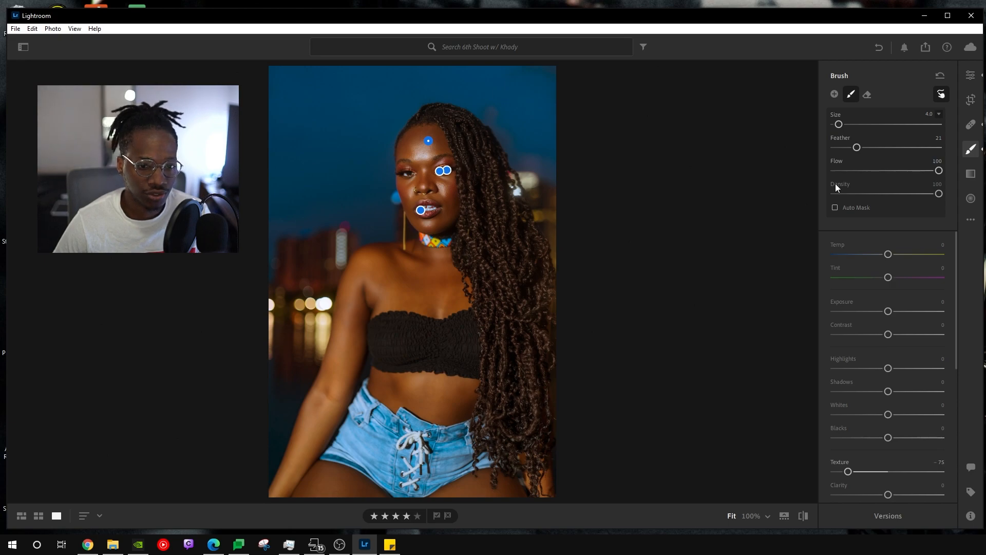
Review the photo's overall Color Mix and Color Grading settings and examine the lips and teeth up close.
{"action": "left_click", "coordinate": [970, 75]}
{"action": "scroll", "coordinate": [897, 220], "scroll_direction": "down", "scroll_amount": 10}
{"action": "scroll", "coordinate": [895, 223], "scroll_direction": "down", "scroll_amount": 5}
{"action": "scroll", "coordinate": [895, 224], "scroll_direction": "up", "scroll_amount": 5}
{"action": "mouse_move", "coordinate": [895, 223]}
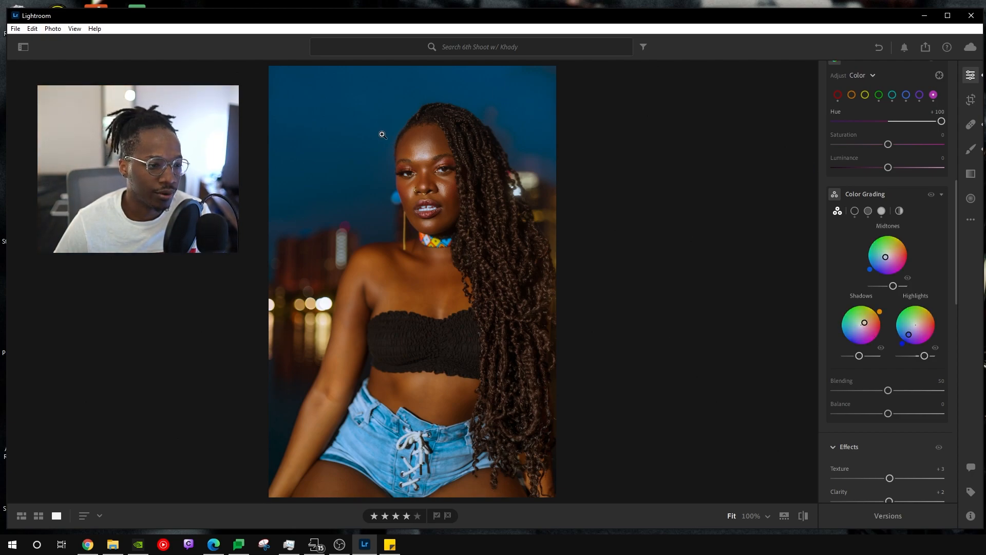
{"action": "left_click", "coordinate": [440, 207]}
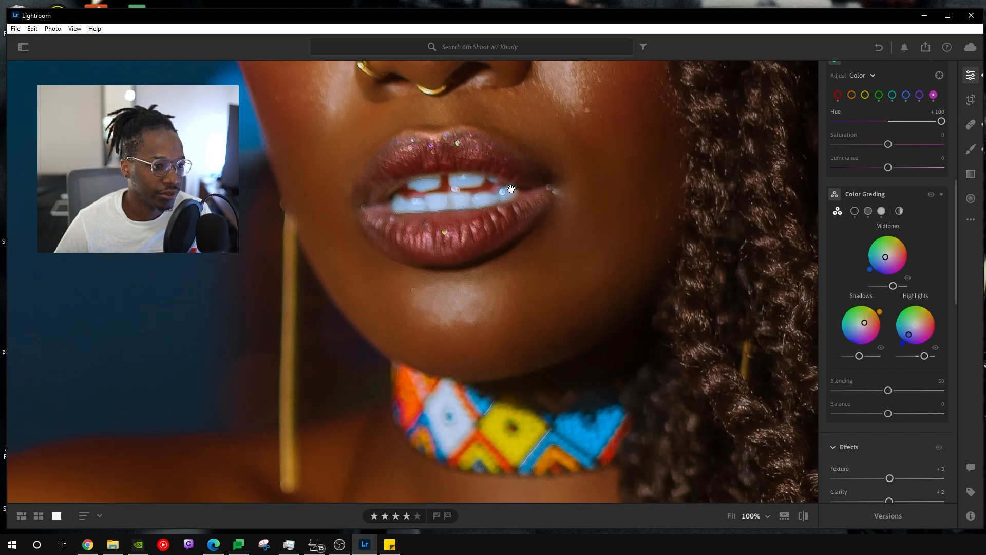
Examine the lips and teeth up close and set the teeth brush adjustment's Temp to -9.
{"action": "left_click_drag", "start_coordinate": [511, 190], "coordinate": [498, 327]}
{"action": "left_click_drag", "start_coordinate": [488, 144], "coordinate": [478, 251]}
{"action": "left_click_drag", "start_coordinate": [455, 322], "coordinate": [454, 274]}
{"action": "left_click_drag", "start_coordinate": [490, 188], "coordinate": [477, 313]}
{"action": "left_click", "coordinate": [476, 312]}
{"action": "left_click", "coordinate": [429, 209]}
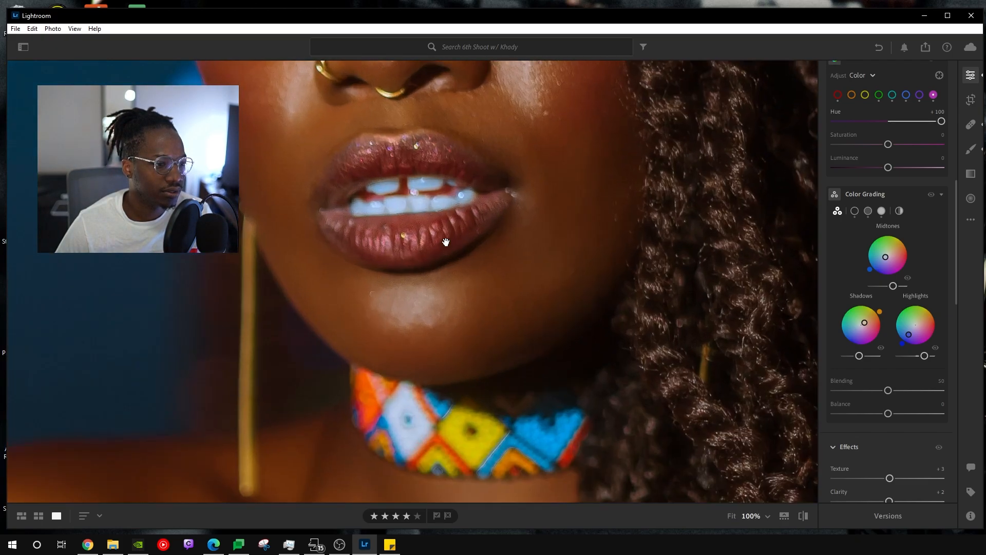
{"action": "left_click_drag", "start_coordinate": [418, 198], "coordinate": [430, 235]}
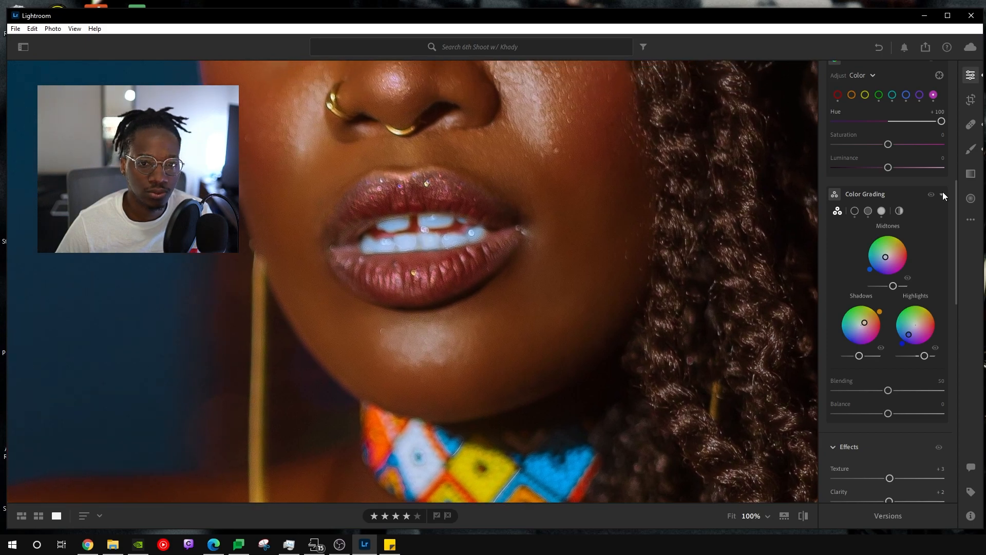
{"action": "left_click", "coordinate": [973, 148]}
{"action": "left_click_drag", "start_coordinate": [875, 254], "coordinate": [878, 254]}
{"action": "left_click", "coordinate": [731, 516]}
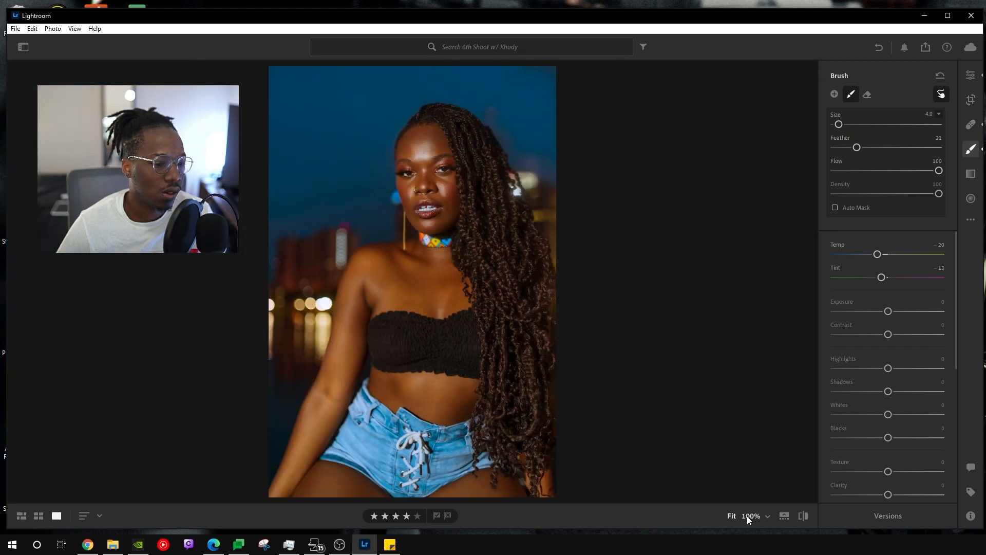
{"action": "left_click", "coordinate": [749, 516]}
{"action": "left_click_drag", "start_coordinate": [877, 254], "coordinate": [883, 255]}
{"action": "left_click", "coordinate": [729, 515]}
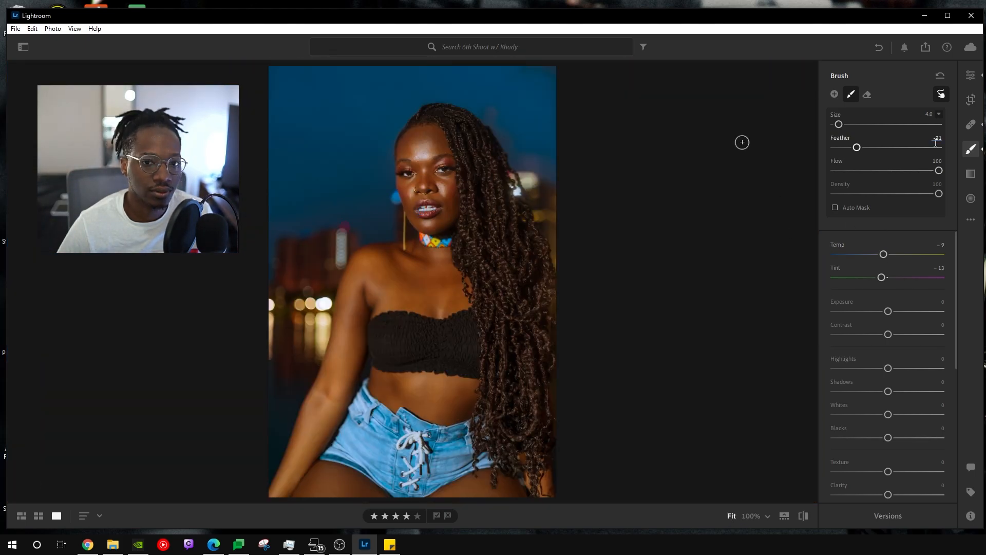
Reset all brush adjustments to compare the photo without them, undo the reset, and inspect the face up close.
{"action": "left_click", "coordinate": [942, 76]}
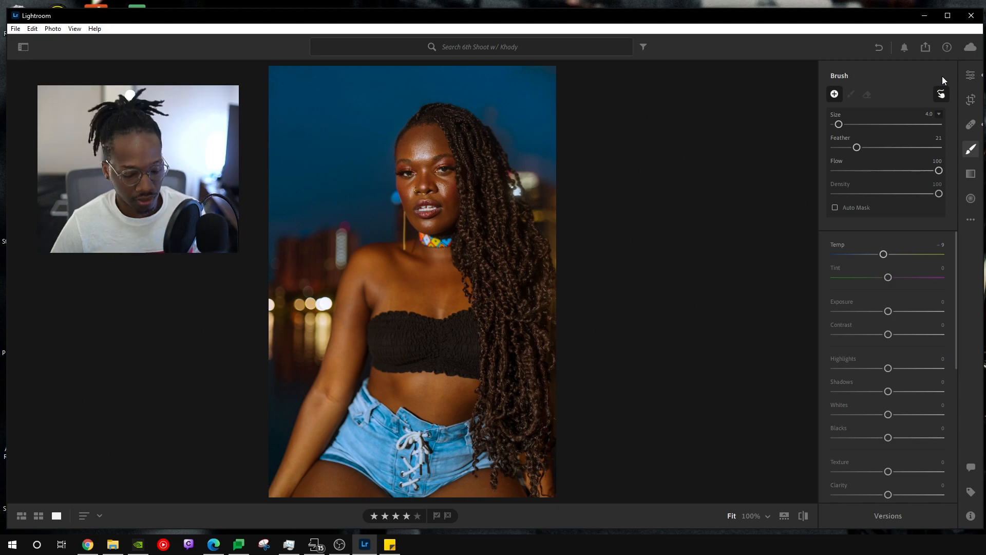
{"action": "key", "text": "ctrl+z"}
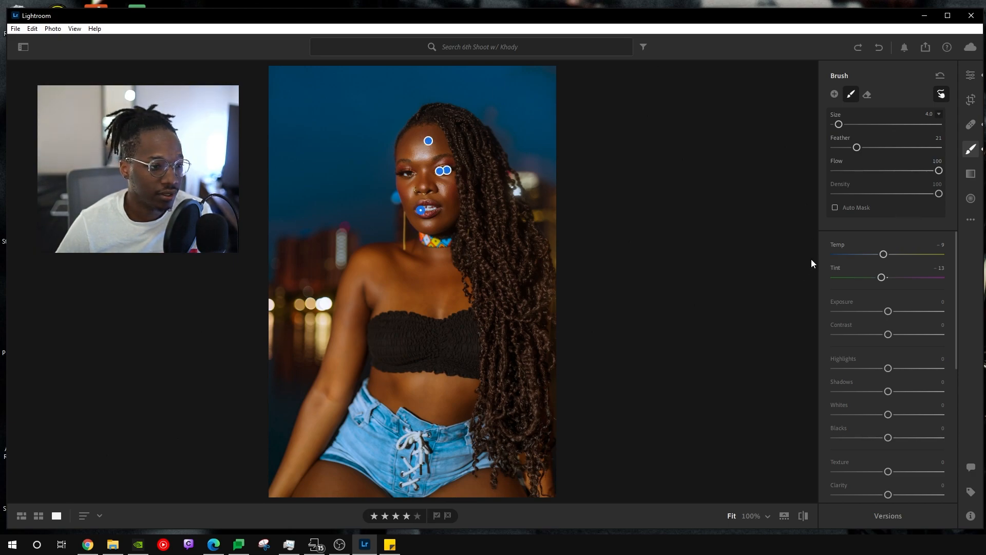
{"action": "left_click", "coordinate": [971, 75]}
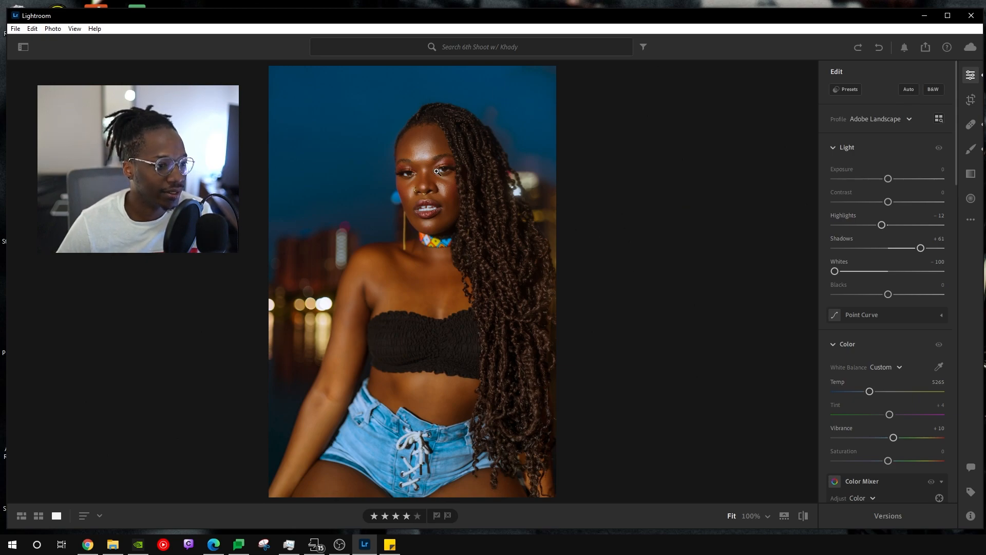
{"action": "left_click", "coordinate": [433, 153]}
{"action": "left_click_drag", "start_coordinate": [433, 153], "coordinate": [425, 272]}
{"action": "left_click_drag", "start_coordinate": [425, 185], "coordinate": [394, 279]}
{"action": "left_click_drag", "start_coordinate": [667, 388], "coordinate": [435, 305]}
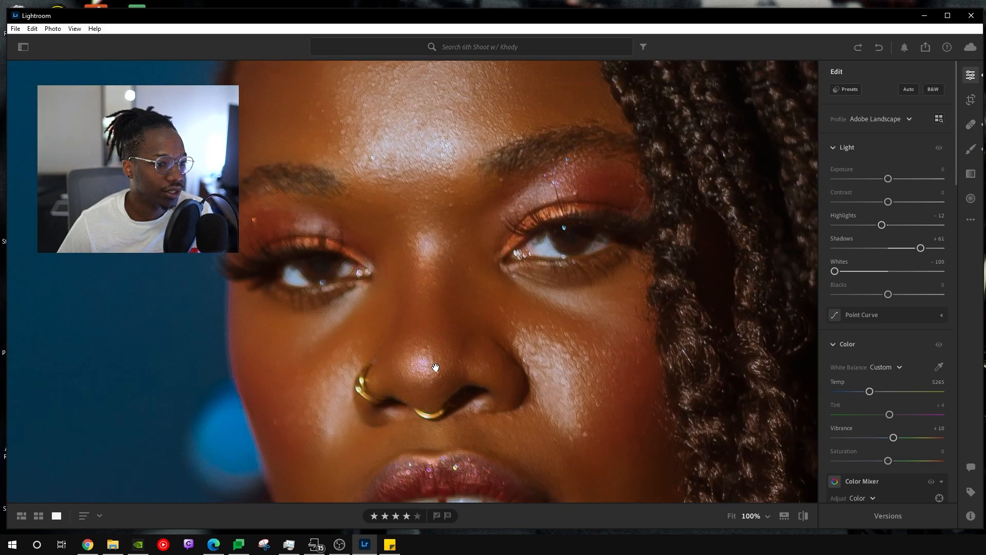
{"action": "left_click", "coordinate": [436, 366]}
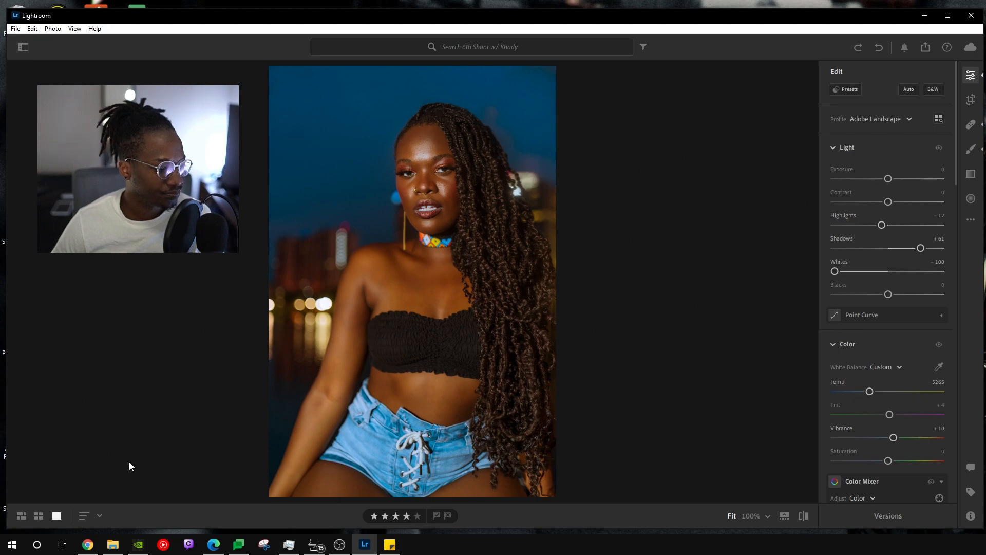
Switch to Chrome, read through the Niftee One site's About Me page and return to its home page.
{"action": "left_click", "coordinate": [525, 59]}
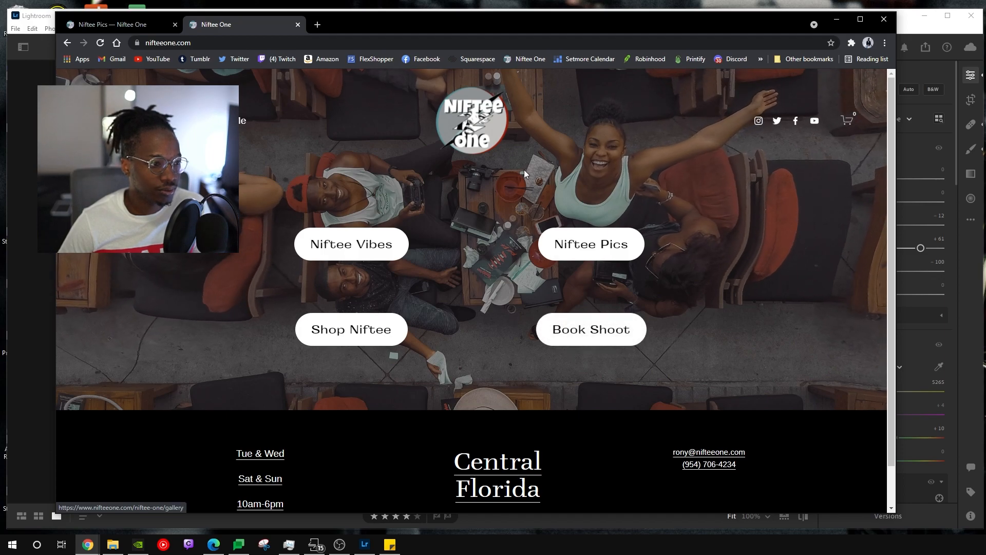
{"action": "left_click", "coordinate": [225, 120]}
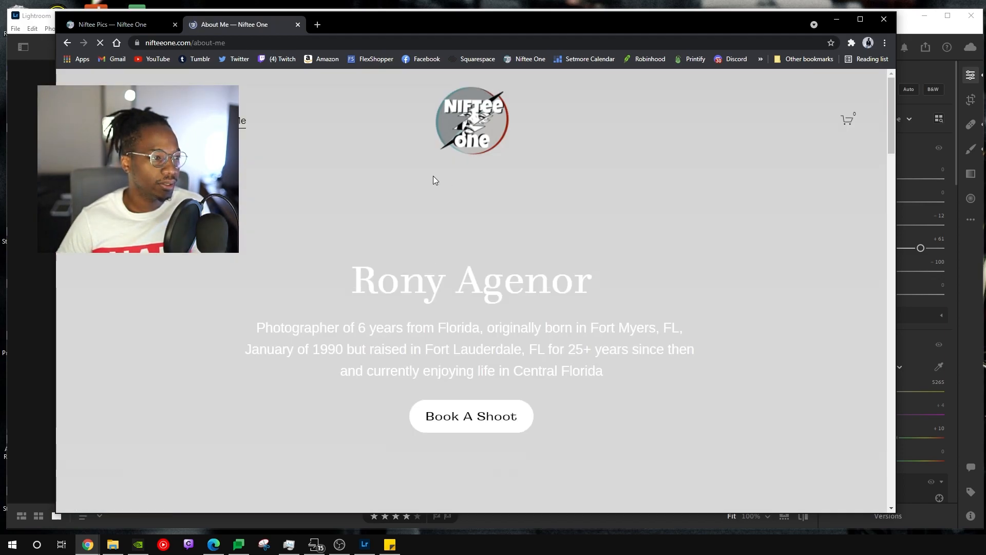
{"action": "scroll", "coordinate": [684, 248], "scroll_direction": "down", "scroll_amount": 10}
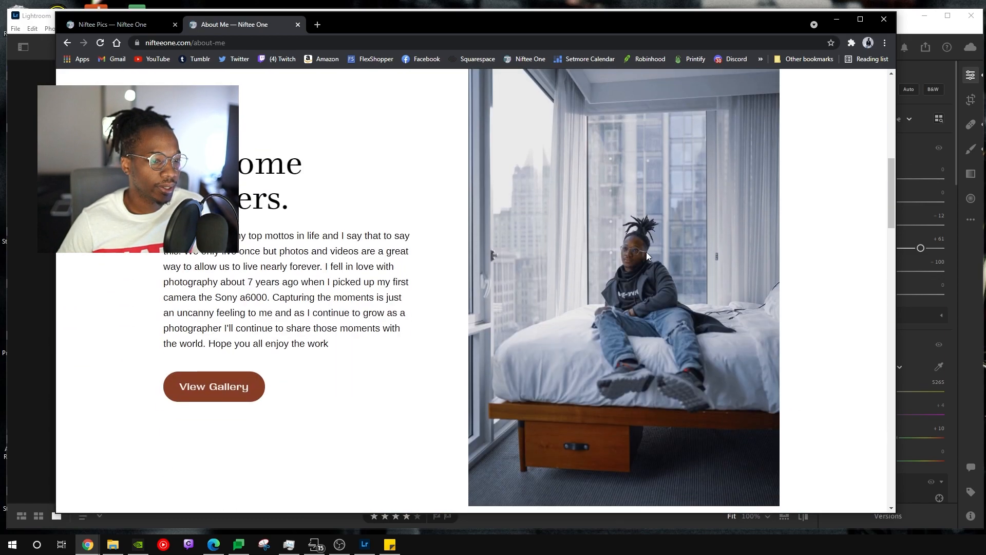
{"action": "scroll", "coordinate": [366, 213], "scroll_direction": "down", "scroll_amount": 10}
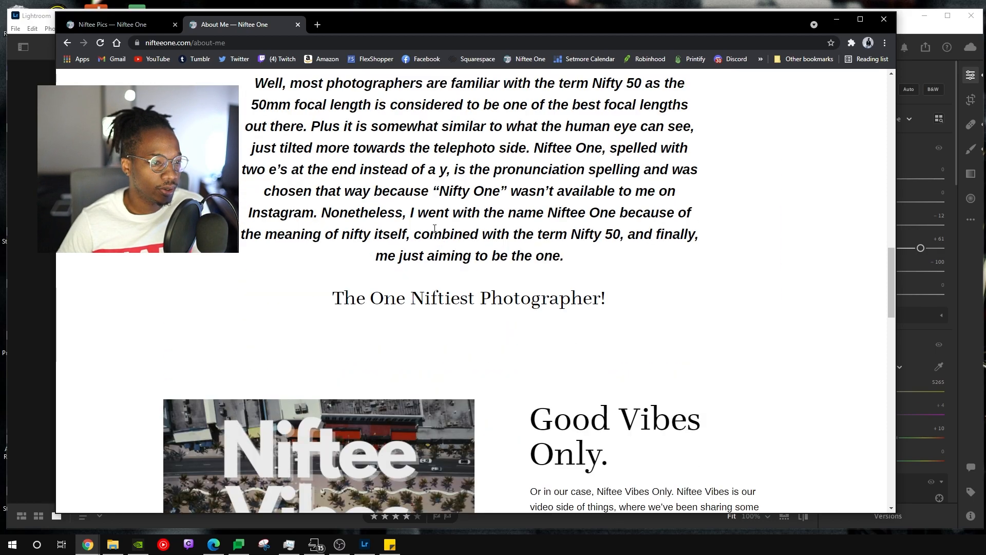
{"action": "scroll", "coordinate": [557, 222], "scroll_direction": "up", "scroll_amount": 4}
{"action": "scroll", "coordinate": [560, 257], "scroll_direction": "down", "scroll_amount": 9}
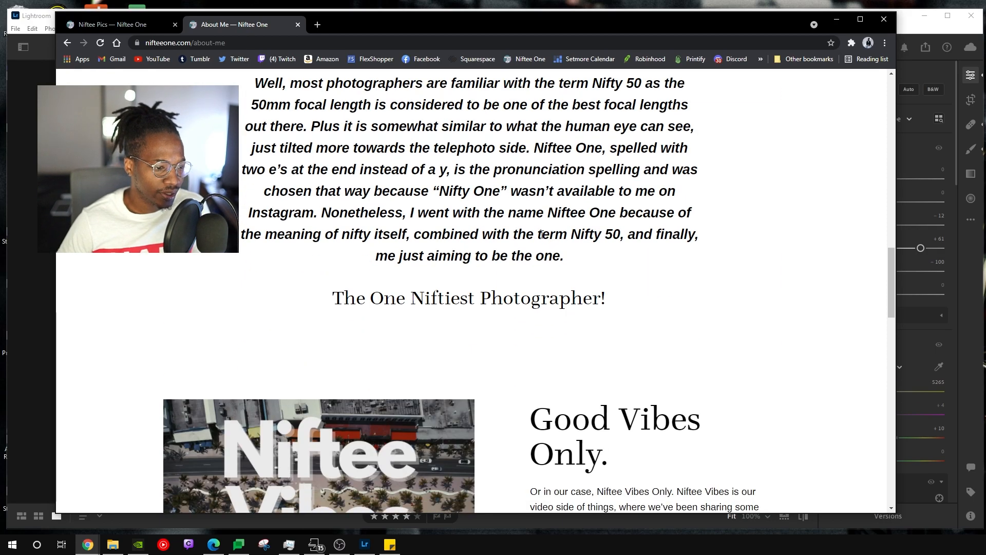
{"action": "scroll", "coordinate": [673, 224], "scroll_direction": "down", "scroll_amount": 3}
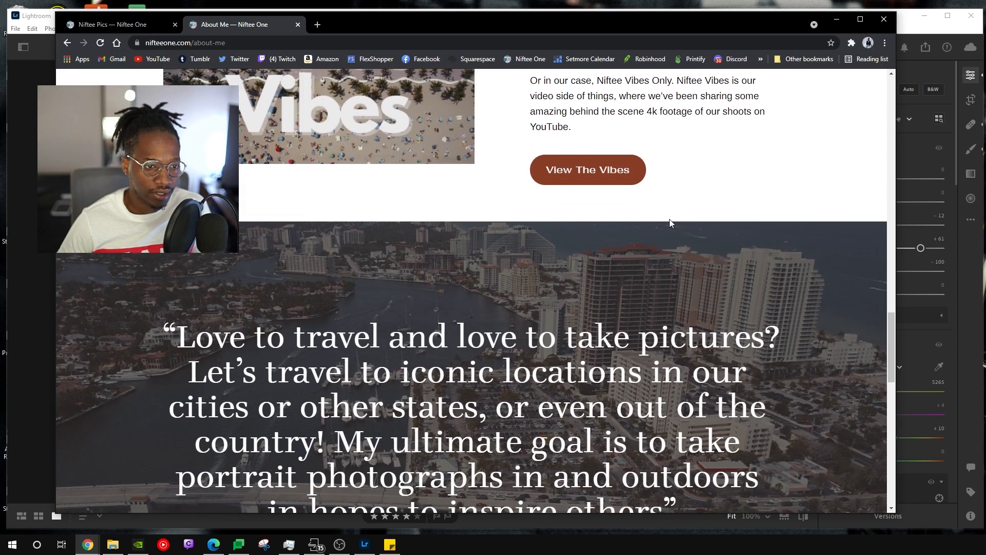
{"action": "scroll", "coordinate": [675, 221], "scroll_direction": "up", "scroll_amount": 3}
{"action": "scroll", "coordinate": [562, 261], "scroll_direction": "down", "scroll_amount": 7}
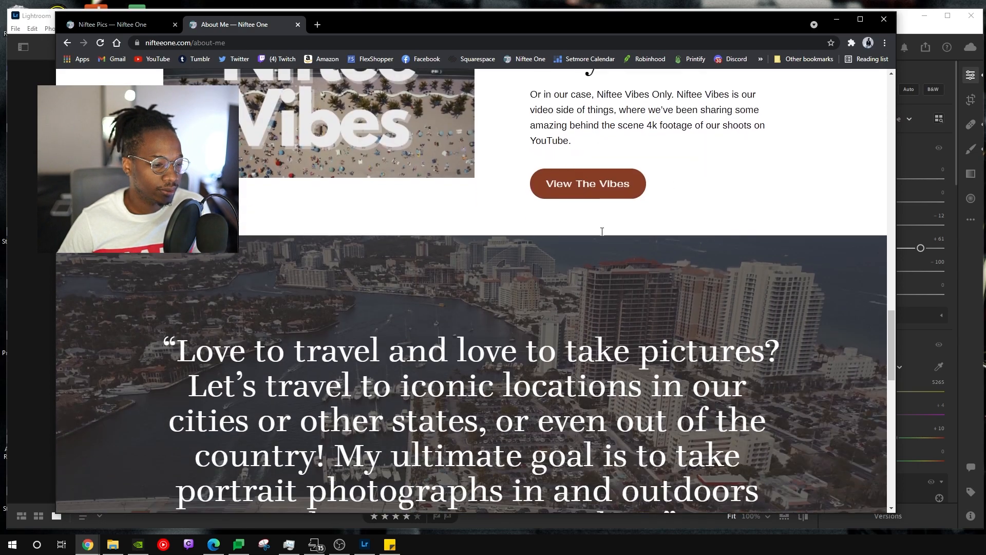
{"action": "scroll", "coordinate": [524, 219], "scroll_direction": "down", "scroll_amount": 8}
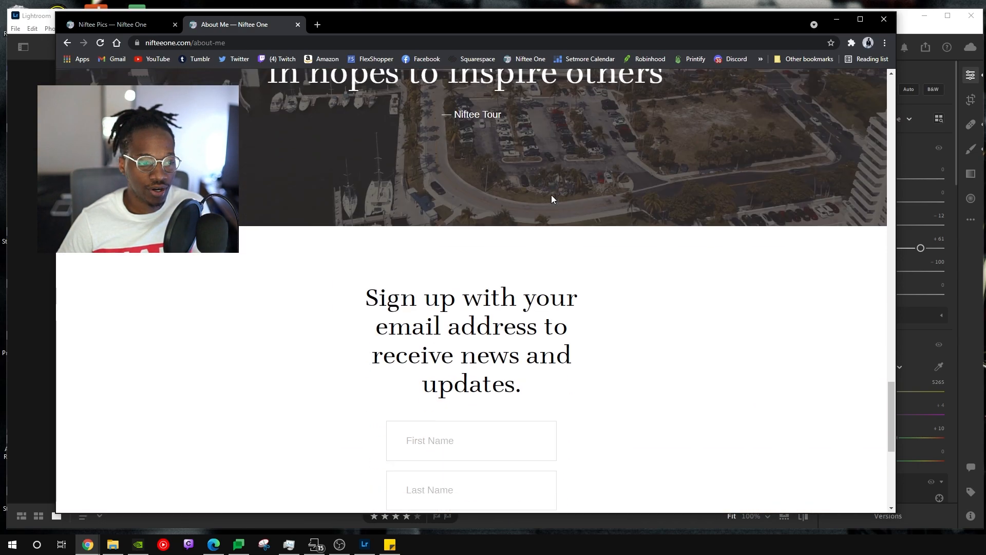
{"action": "scroll", "coordinate": [626, 216], "scroll_direction": "up", "scroll_amount": 6}
{"action": "scroll", "coordinate": [625, 215], "scroll_direction": "up", "scroll_amount": 15}
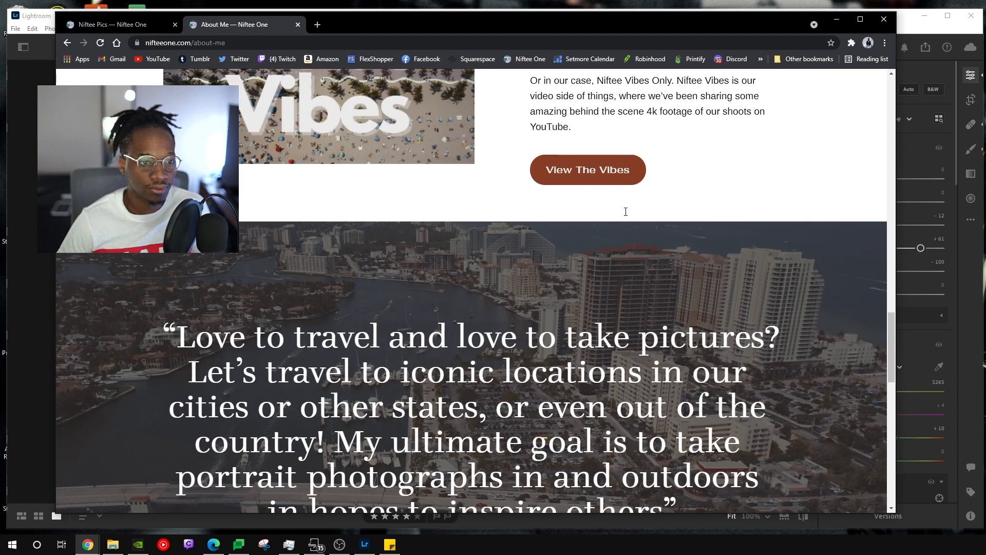
{"action": "scroll", "coordinate": [779, 188], "scroll_direction": "up", "scroll_amount": 8}
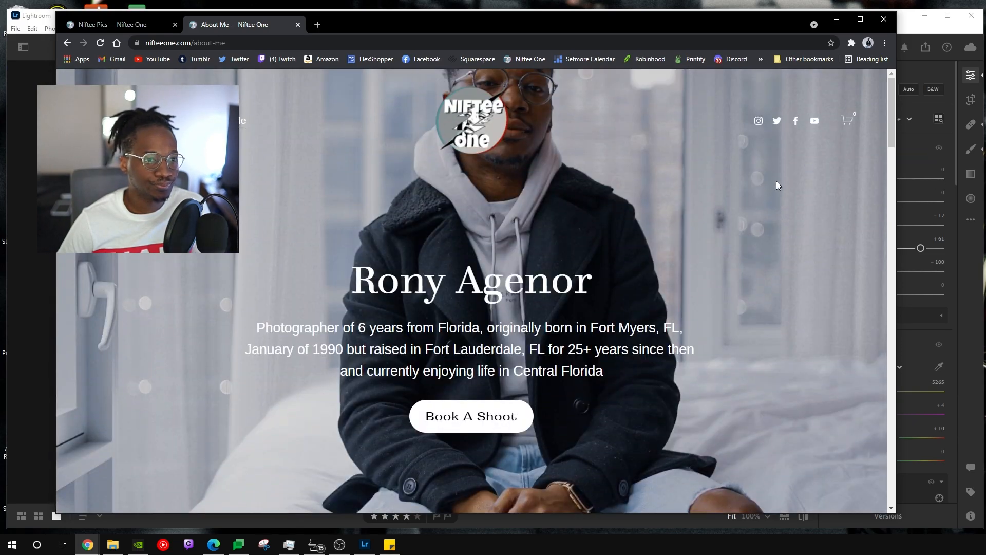
{"action": "left_click", "coordinate": [475, 132]}
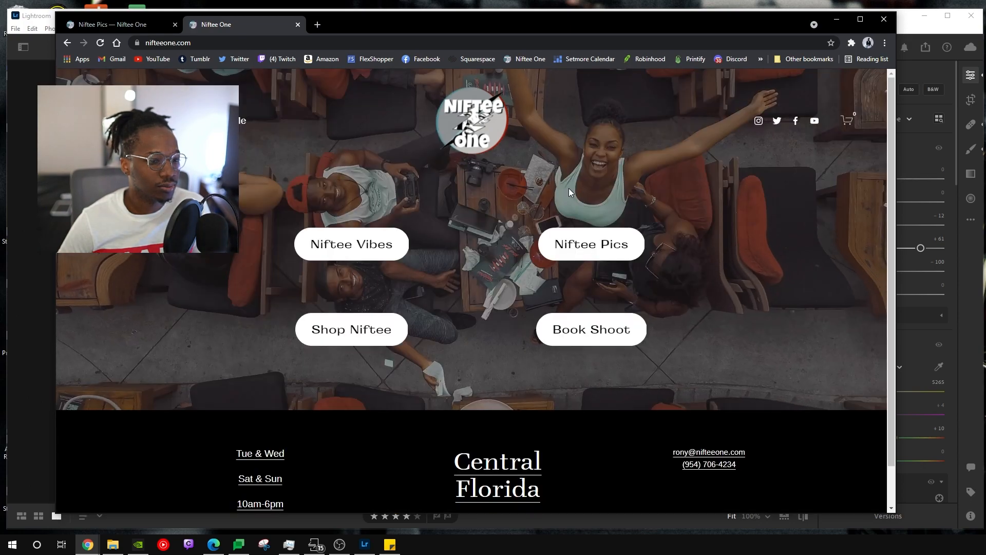